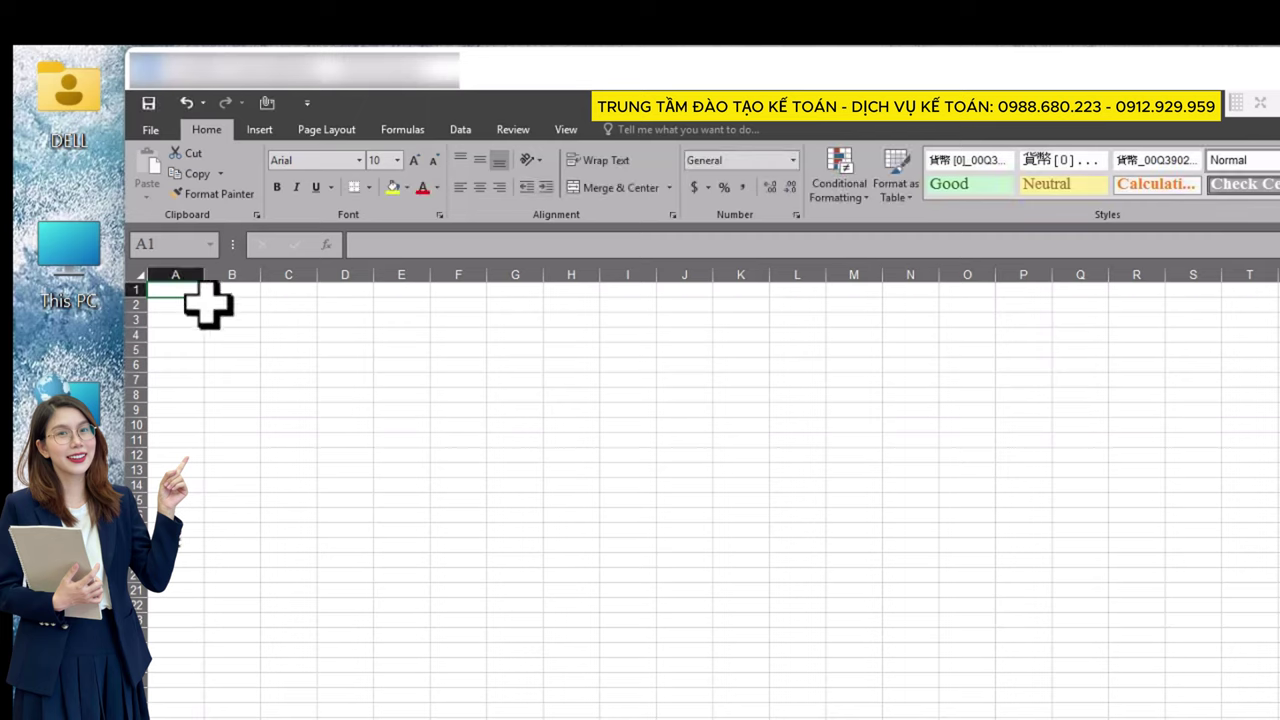
Step: Enter 'Thuế TNCN' in A1 and the rule 'thu nhập tính thuế * thuế suất' beside it
text(Thue)
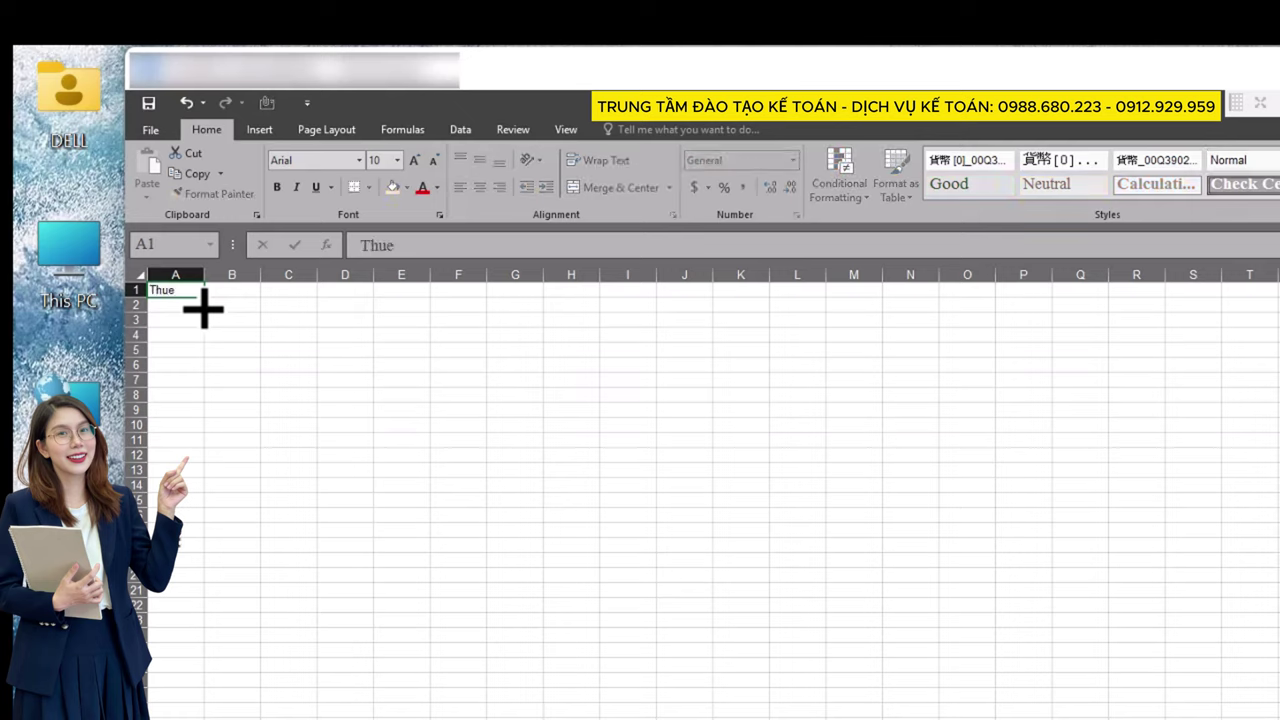
key(BackSpace)
text(ế TNCN)
key(Tab)
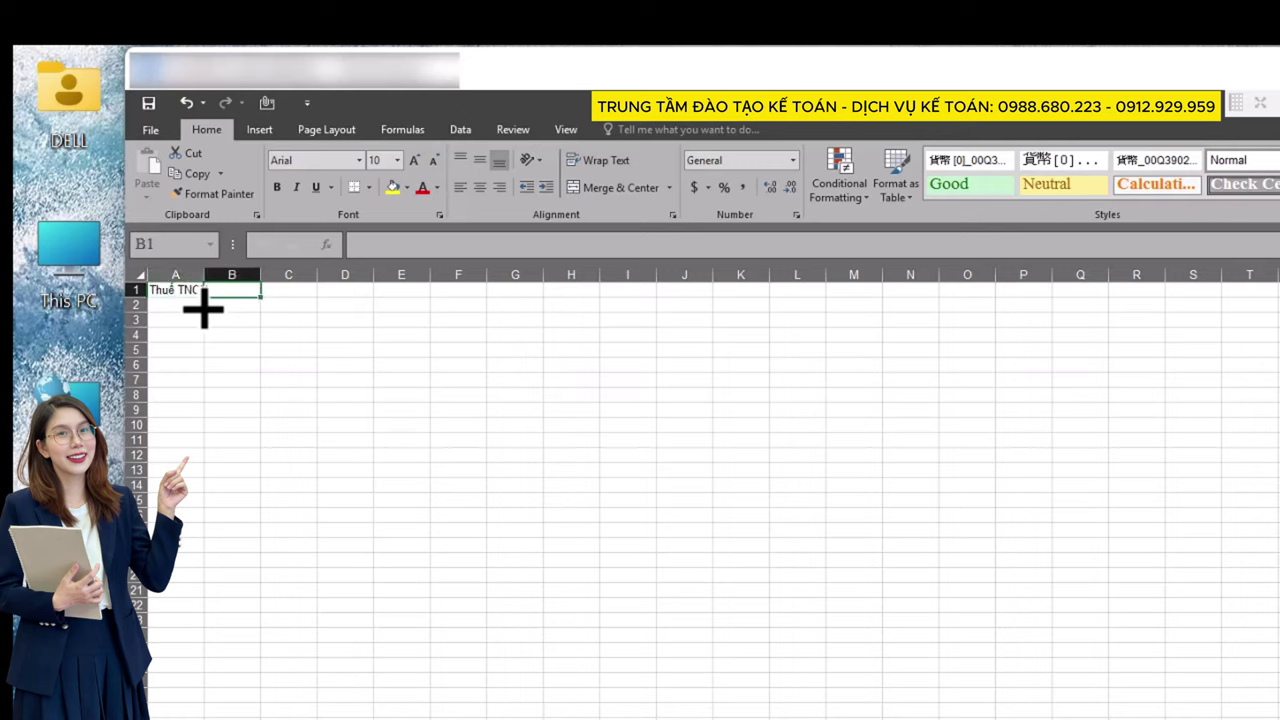
text(=)
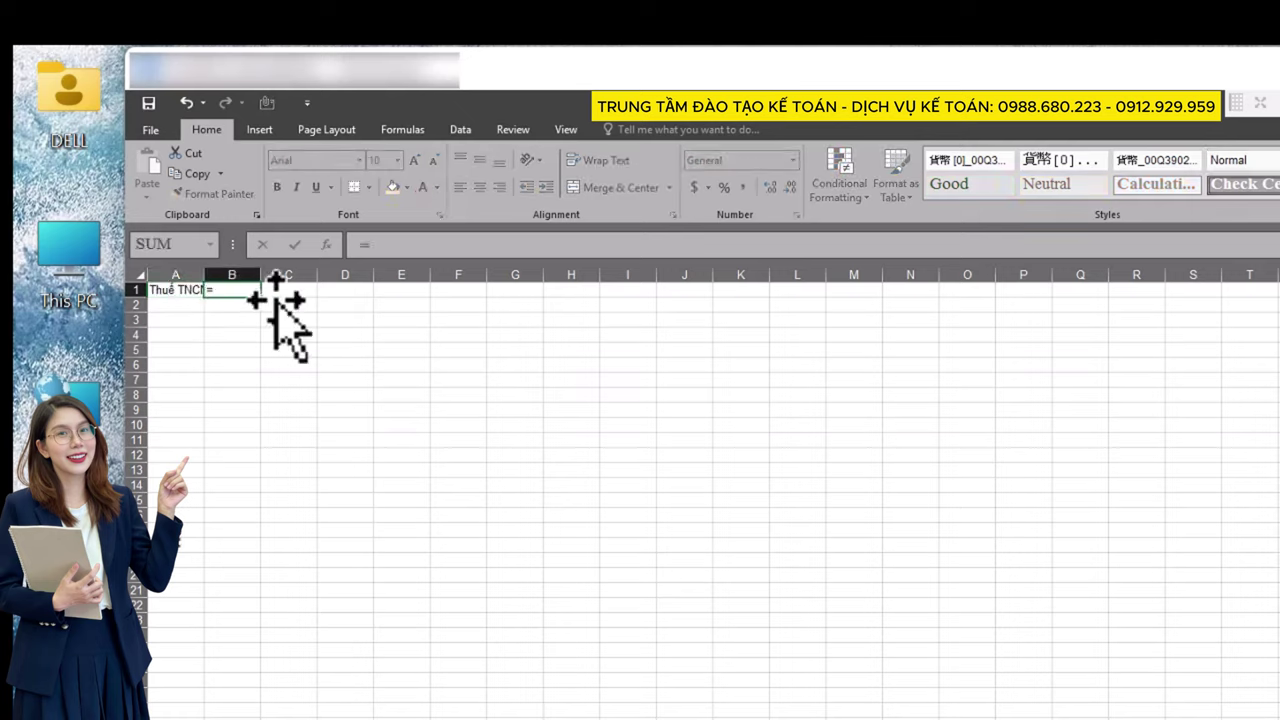
text(thu nhập)
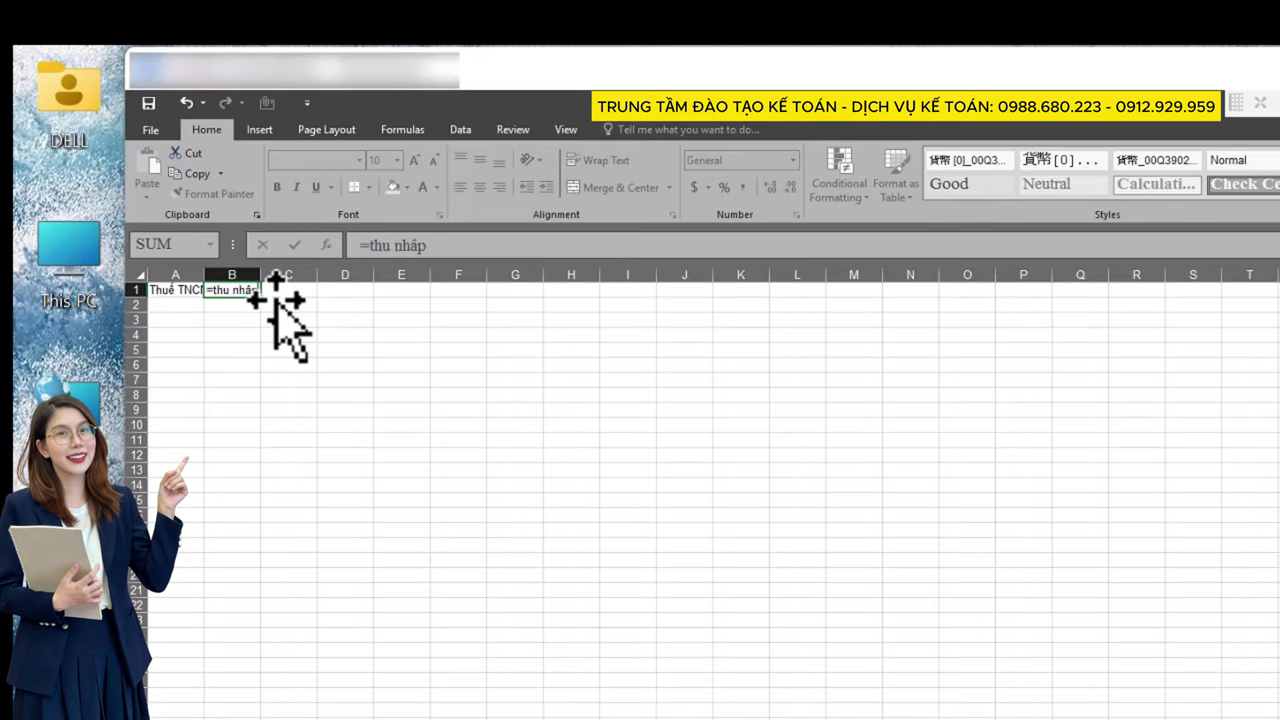
text( tinh thuês)
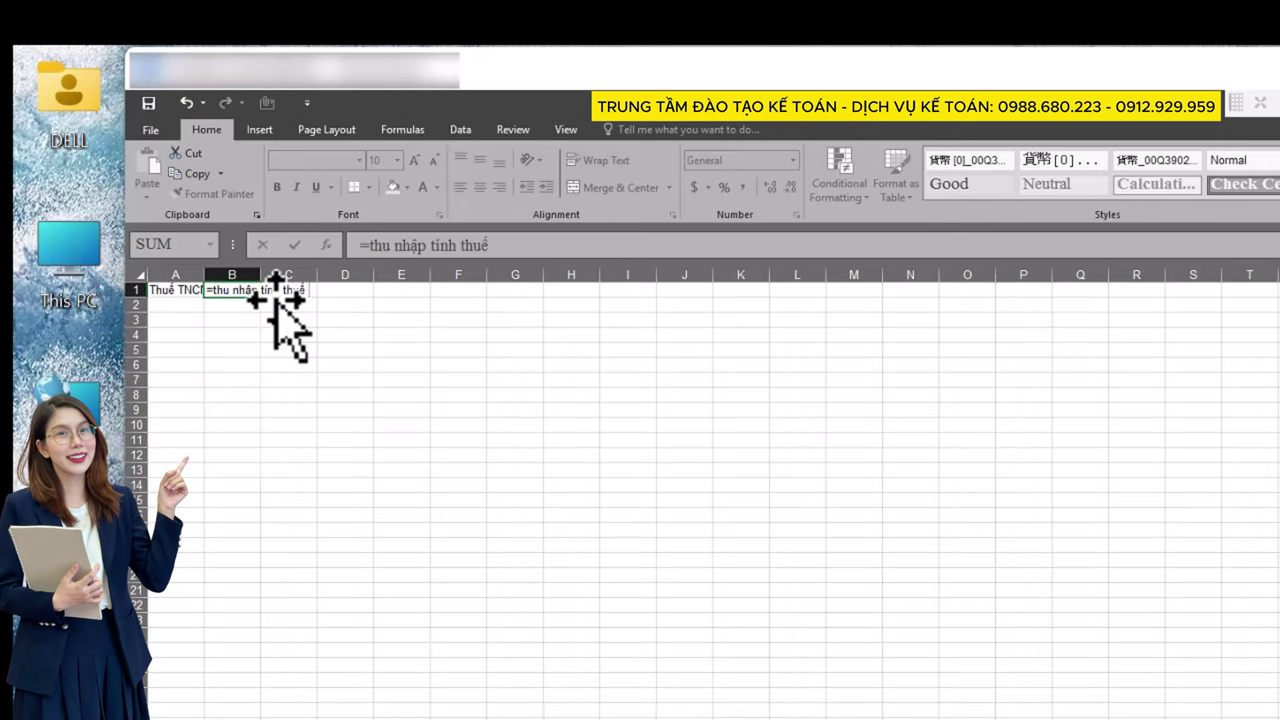
text( * thu)
text(ế suaất)
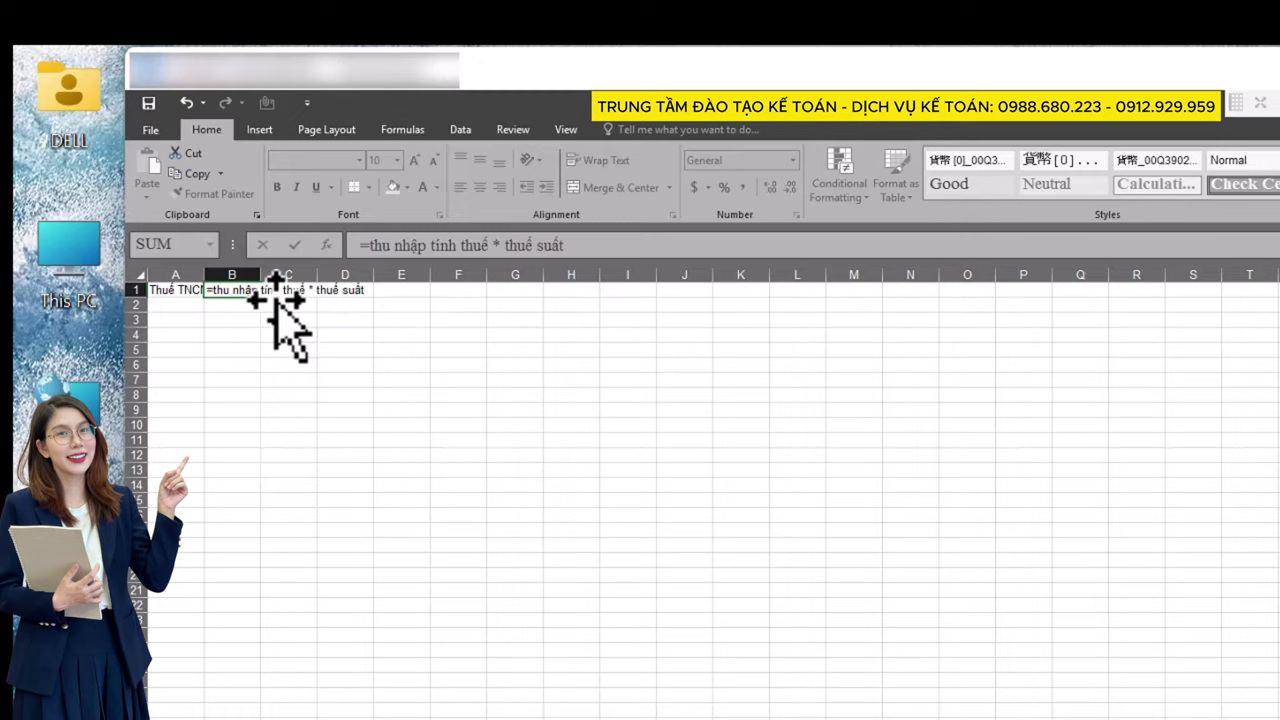
key(Return)
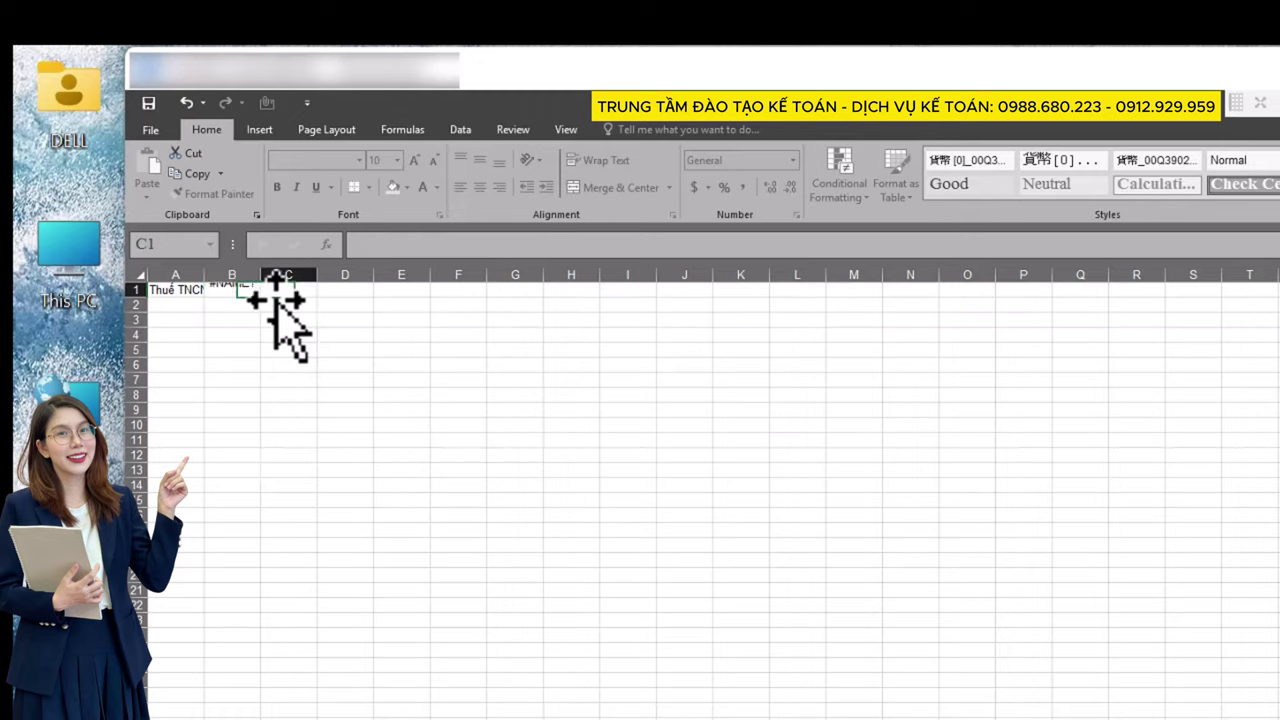
Step: Insert a column before the rule text and put '=' in the new B1
right_click(240, 275)
click(287, 397)
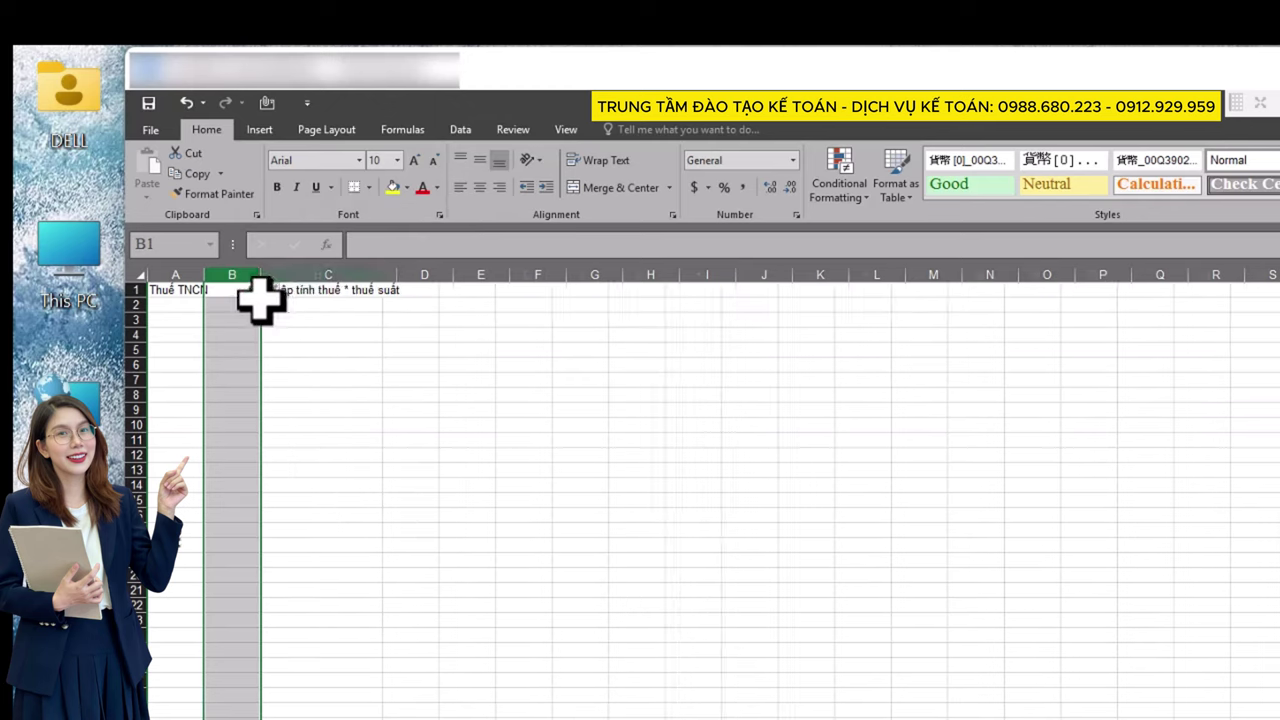
click(249, 295)
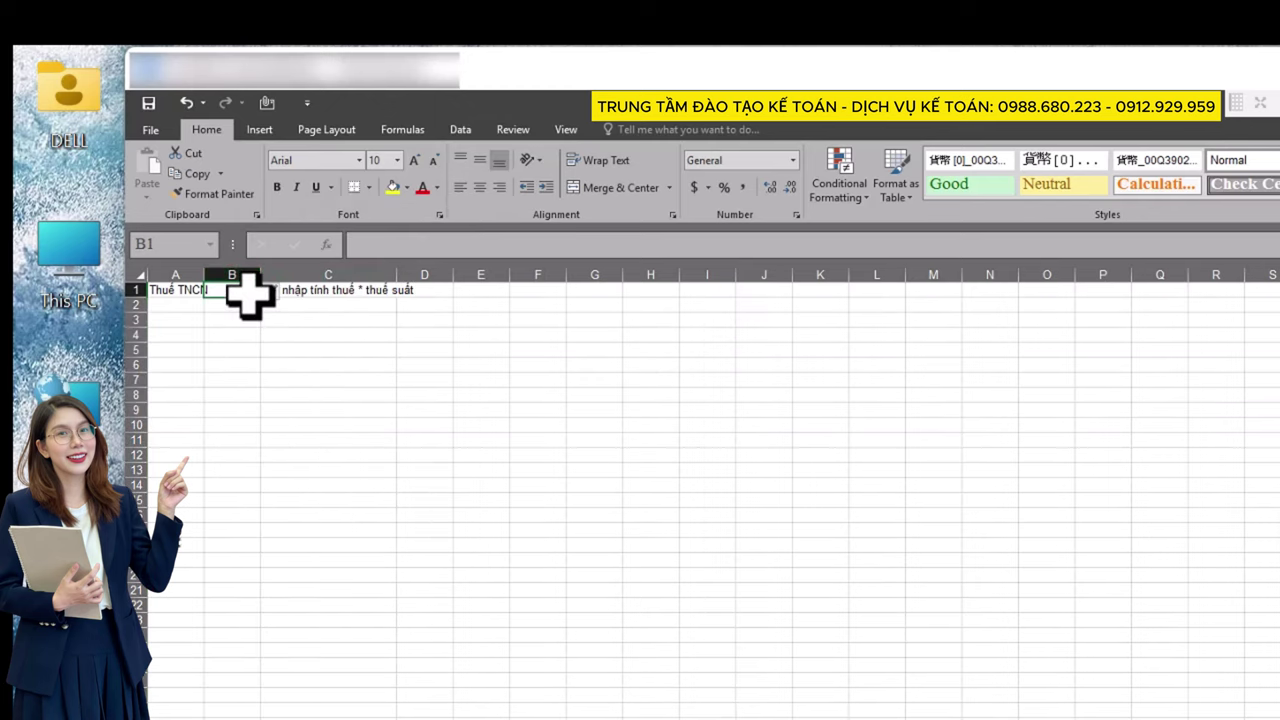
text(=)
key(Tab)
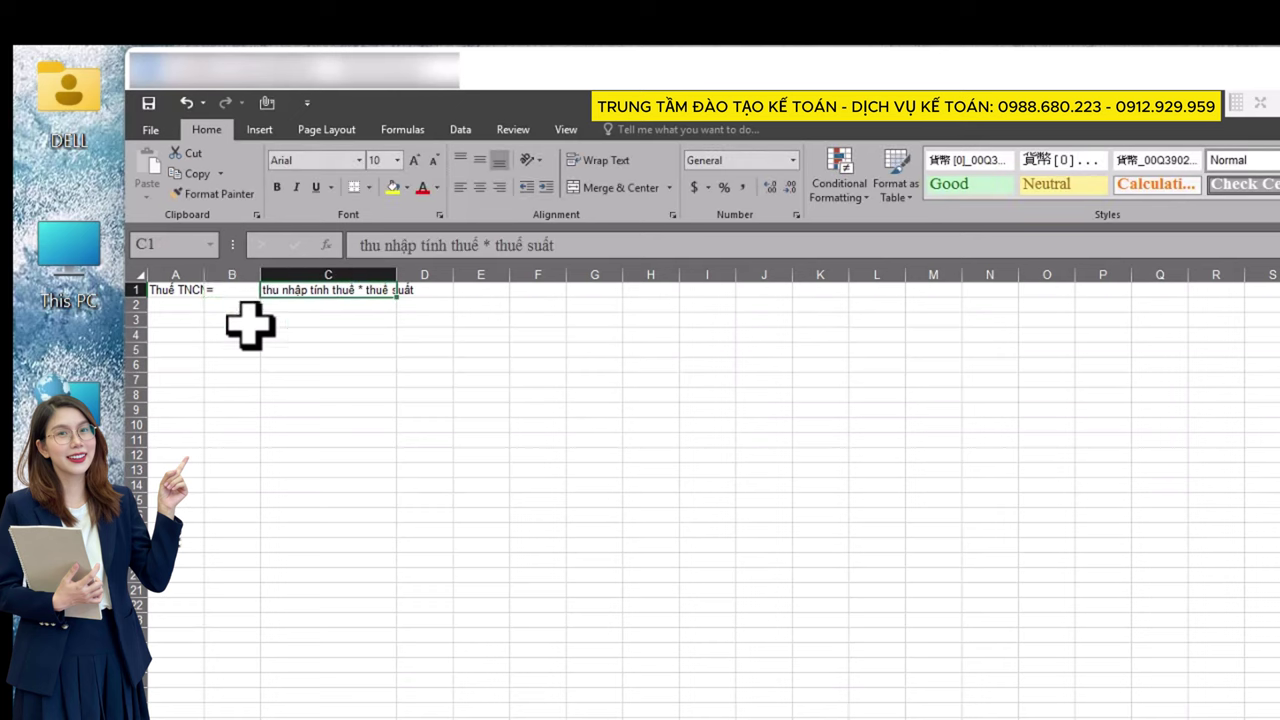
Step: Resize columns A and C so the label and full rule text are visible
drag(205, 275, 283, 275)
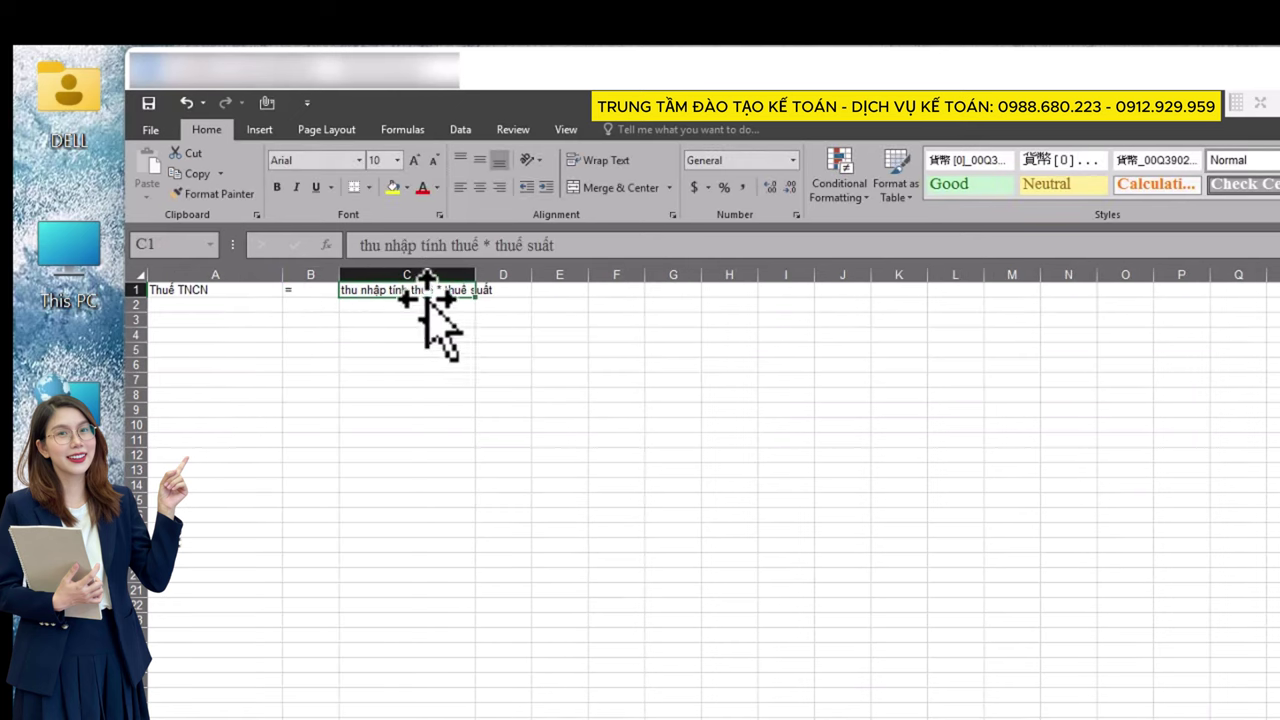
drag(481, 287, 502, 287)
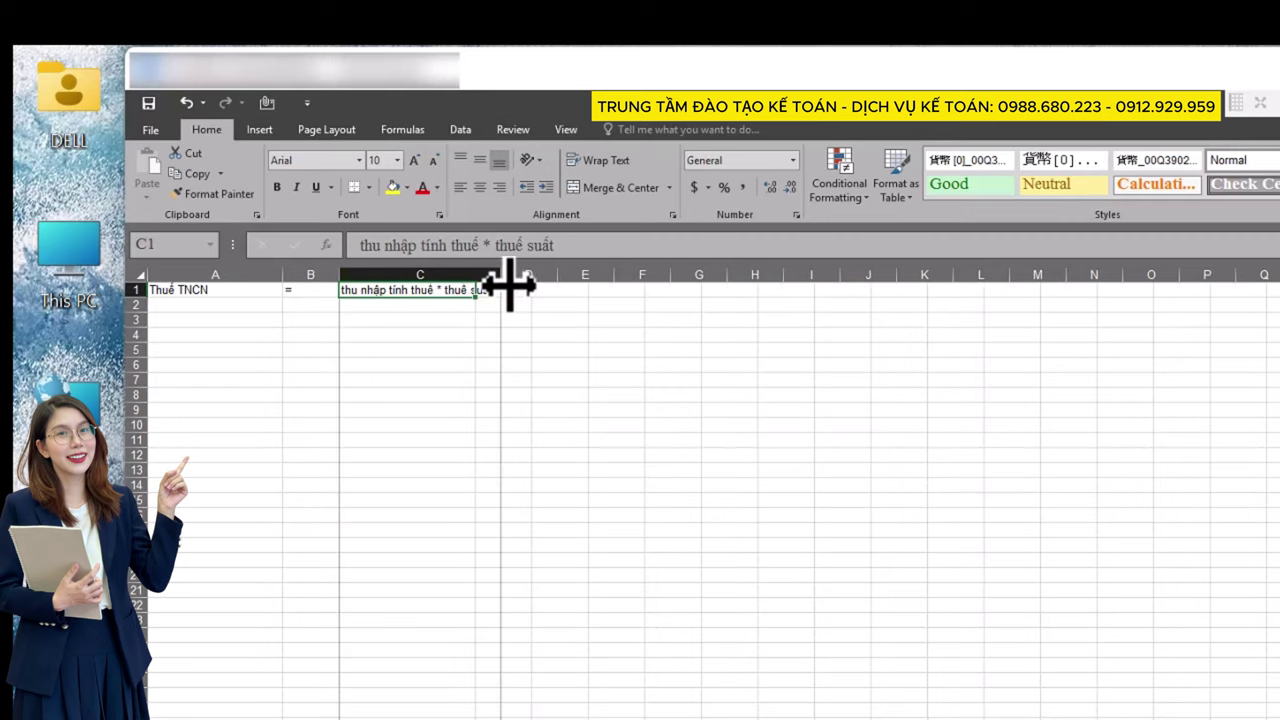
click(420, 349)
mouse_move(283, 277)
mouse_down()
mouse_move(230, 284)
mouse_move(271, 278)
mouse_up()
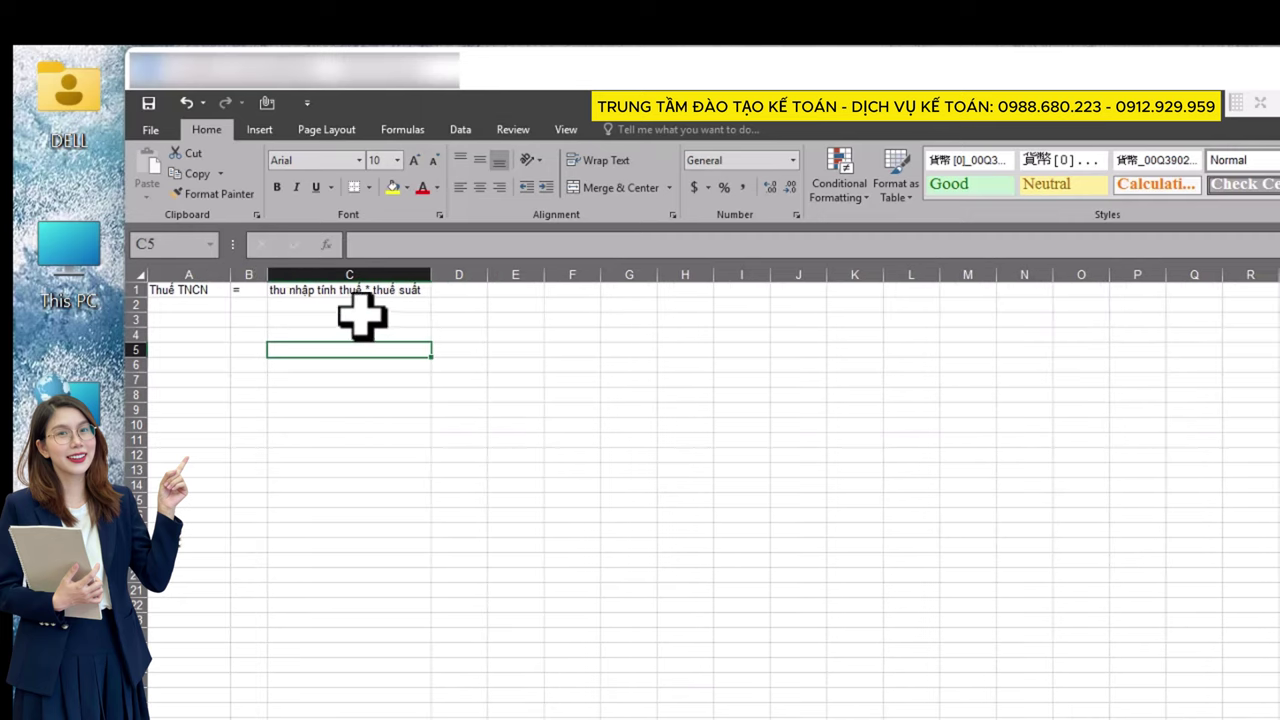
click(421, 294)
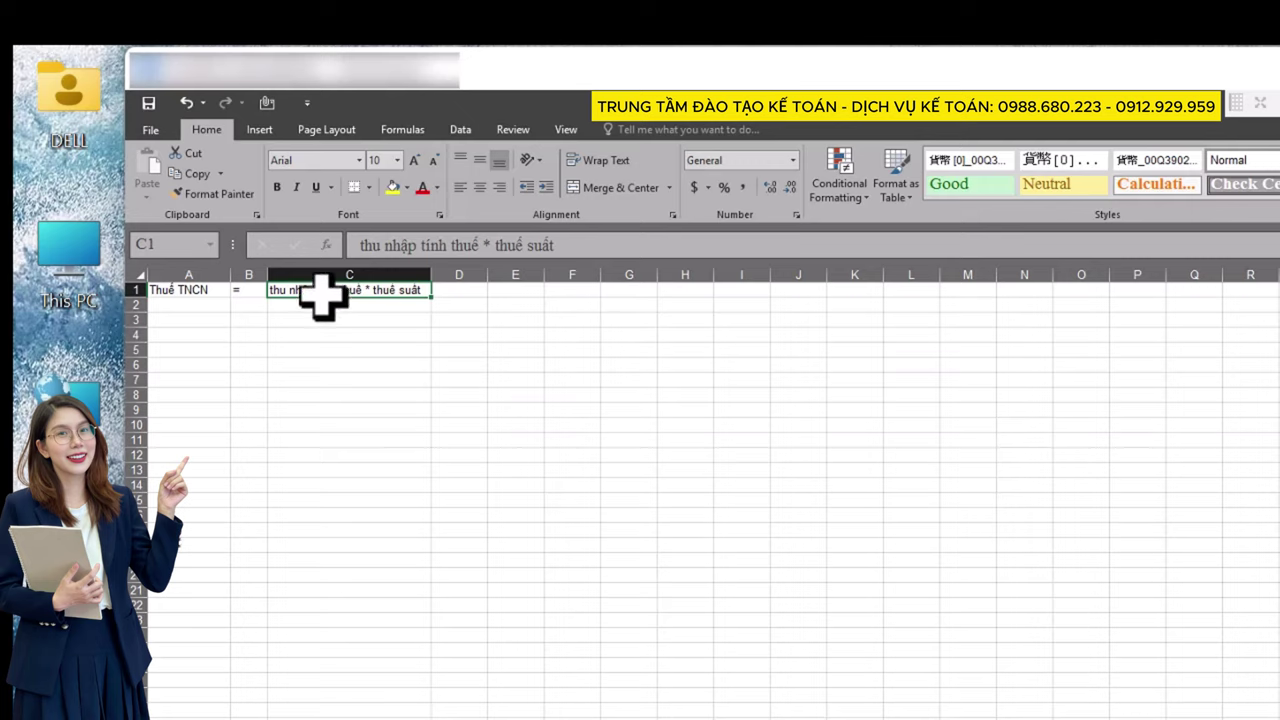
click(200, 308)
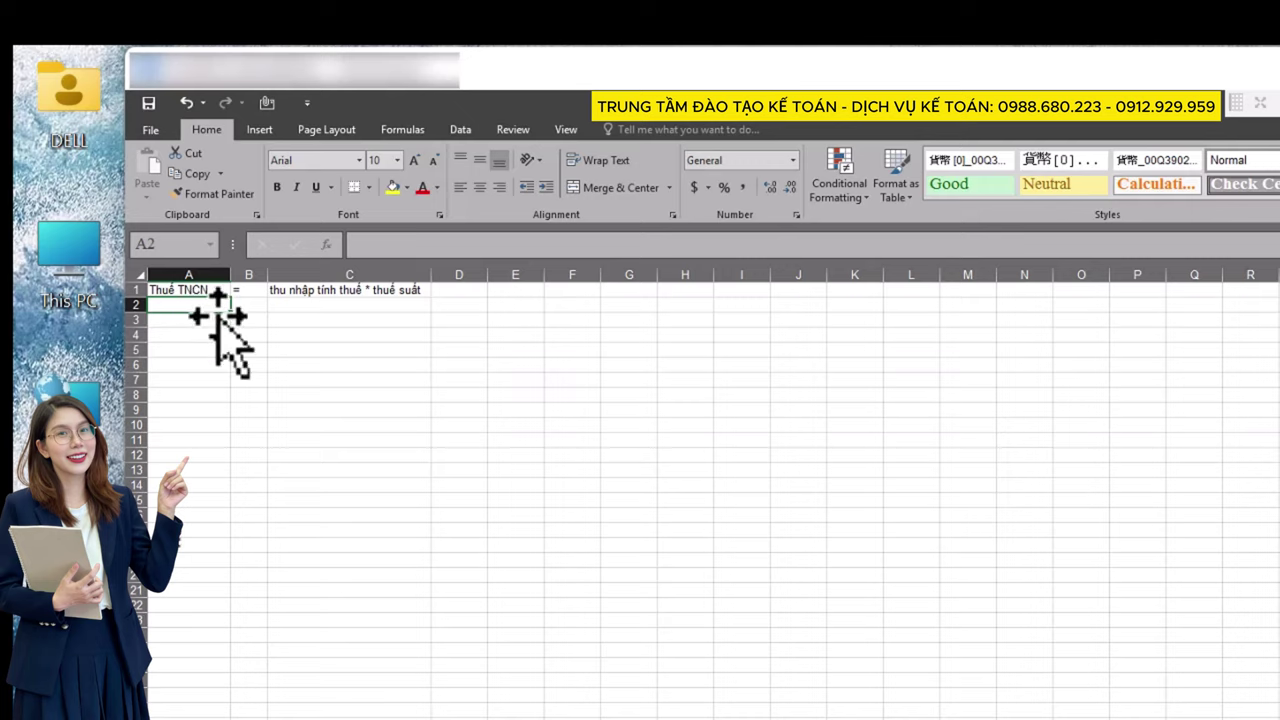
Step: Enter 'Thu nhập tính thuế' in A3 and widen column A to fit it
click(200, 321)
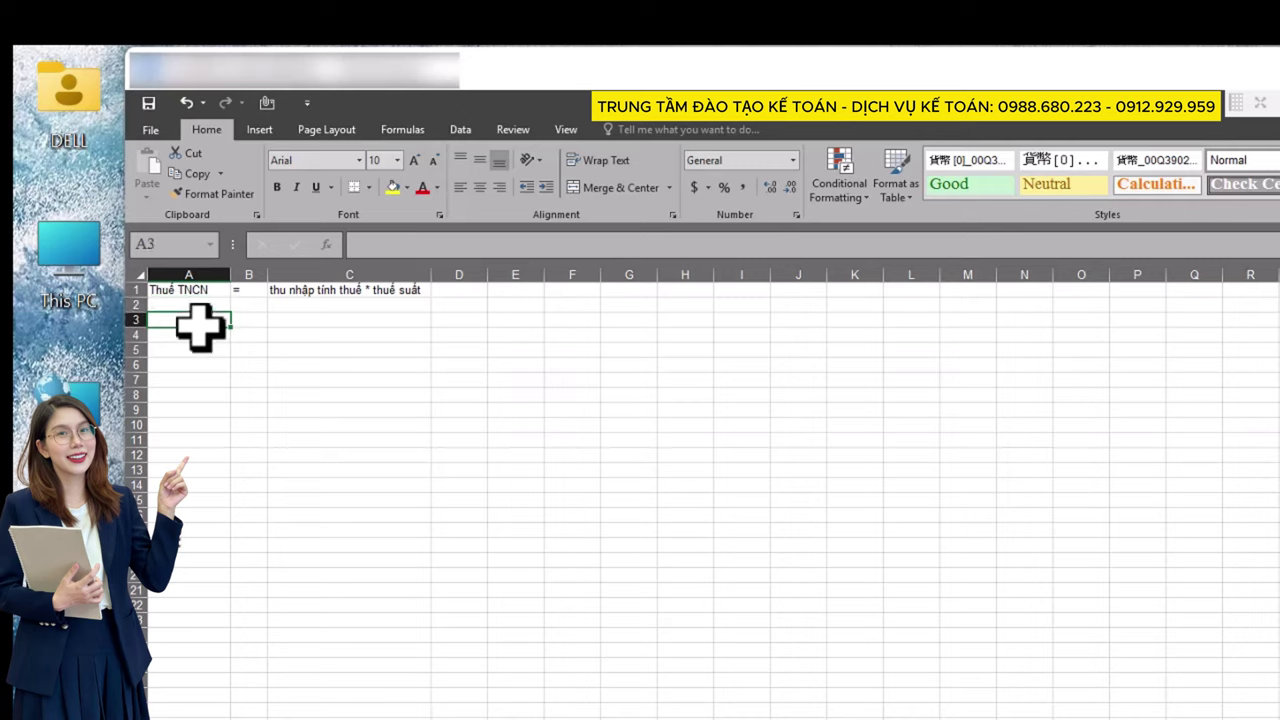
text(Thu nhập tính thuế)
key(Tab)
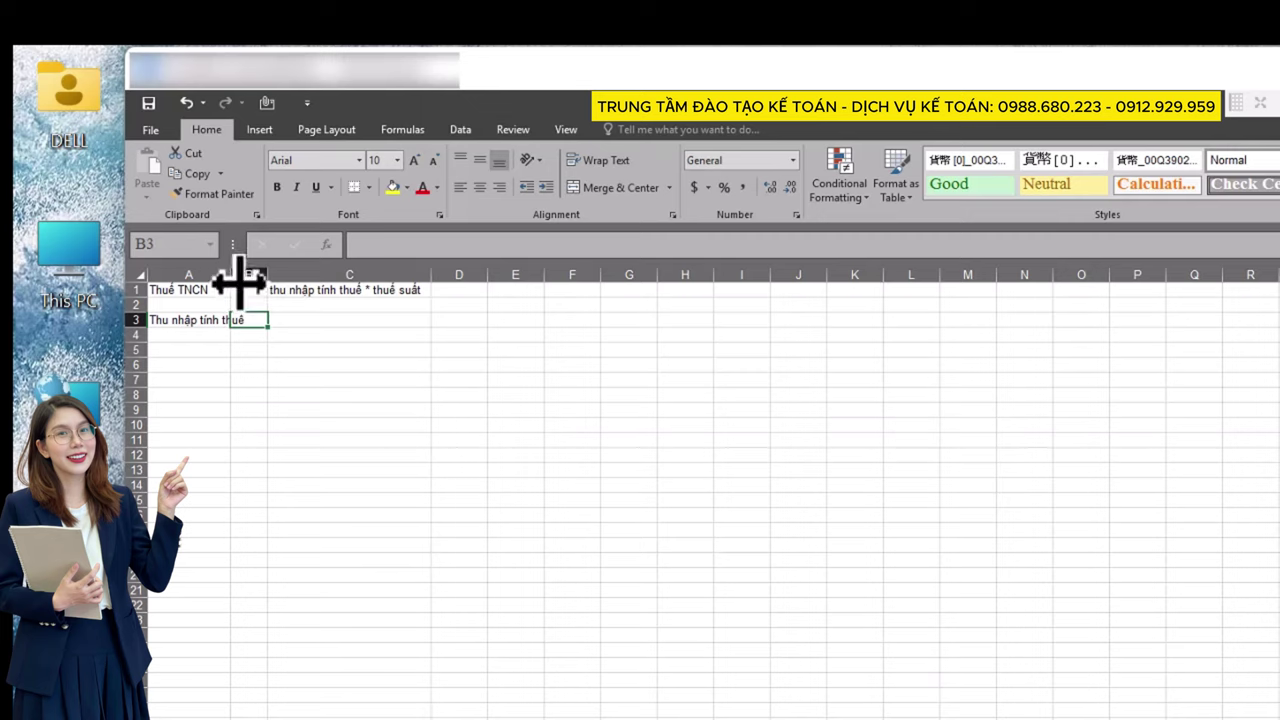
drag(240, 283, 268, 283)
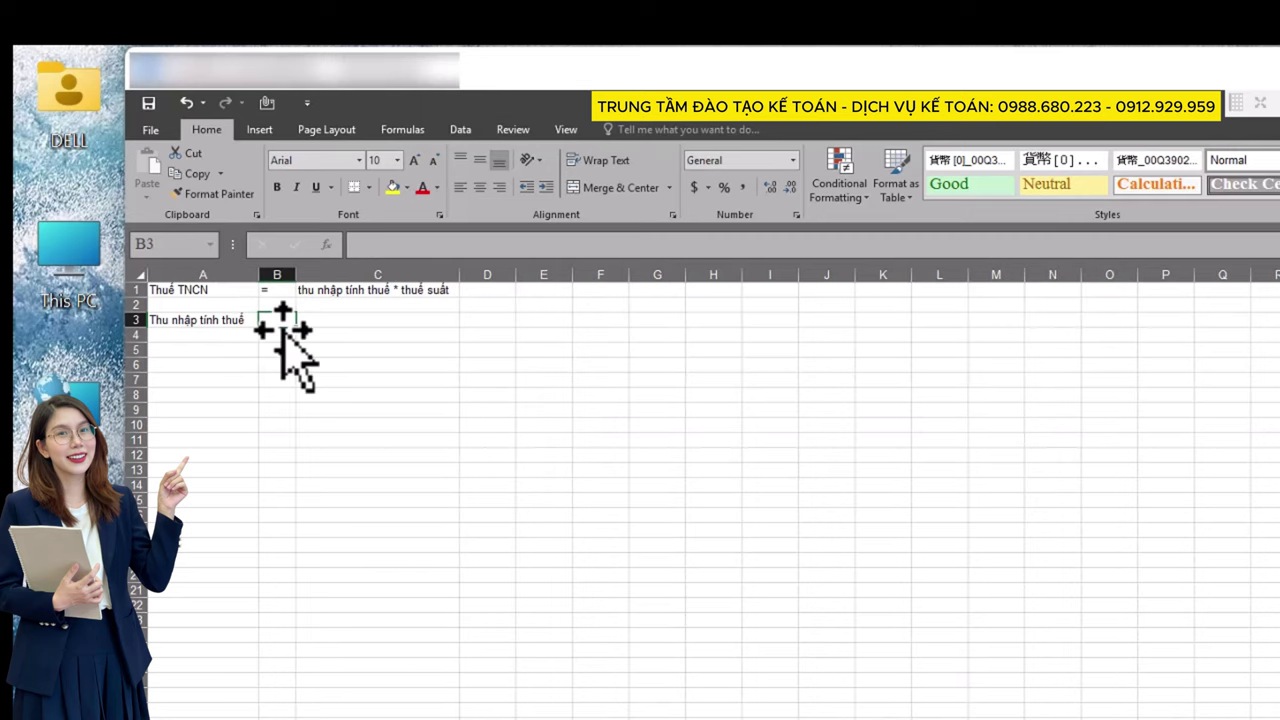
Step: Put '=' in B3 and 'Thu nhập chịu thuế - các khoản giảm trừ' in C3
text(=)
key(Tab)
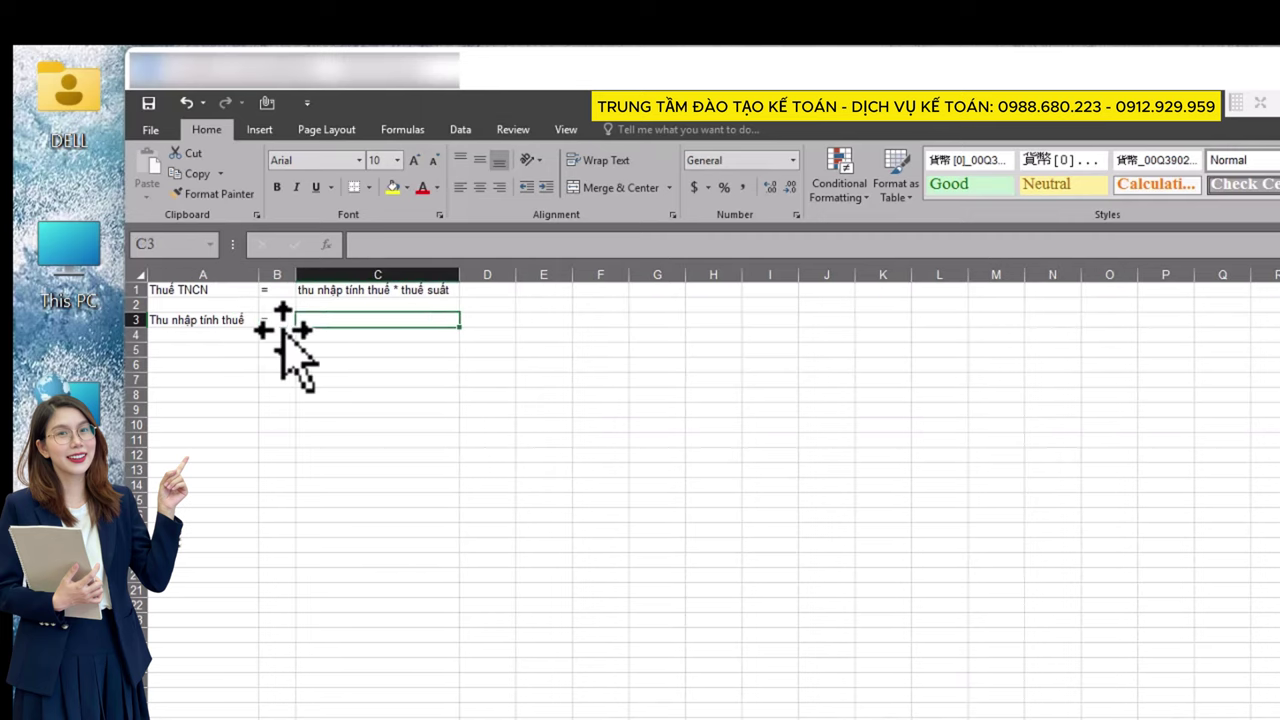
text(Thu nhập chi)
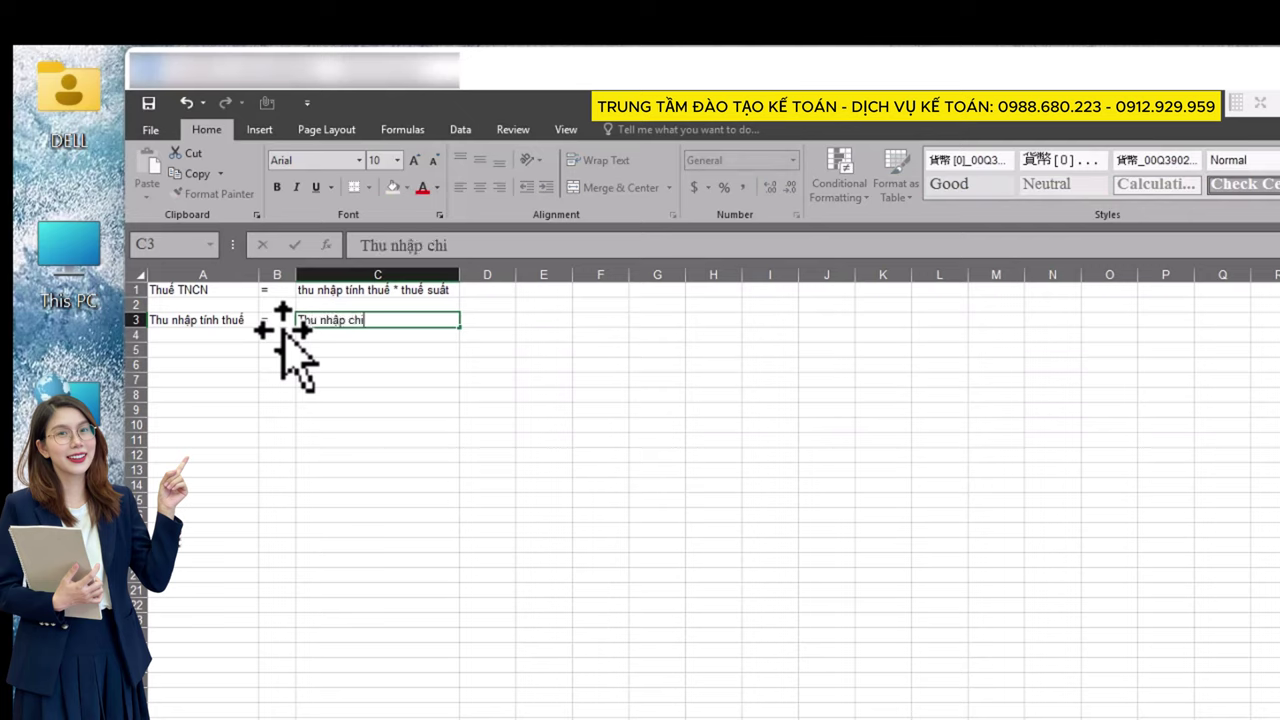
text(ịu)
text( thue)
text( -)
text( các khoản gi)
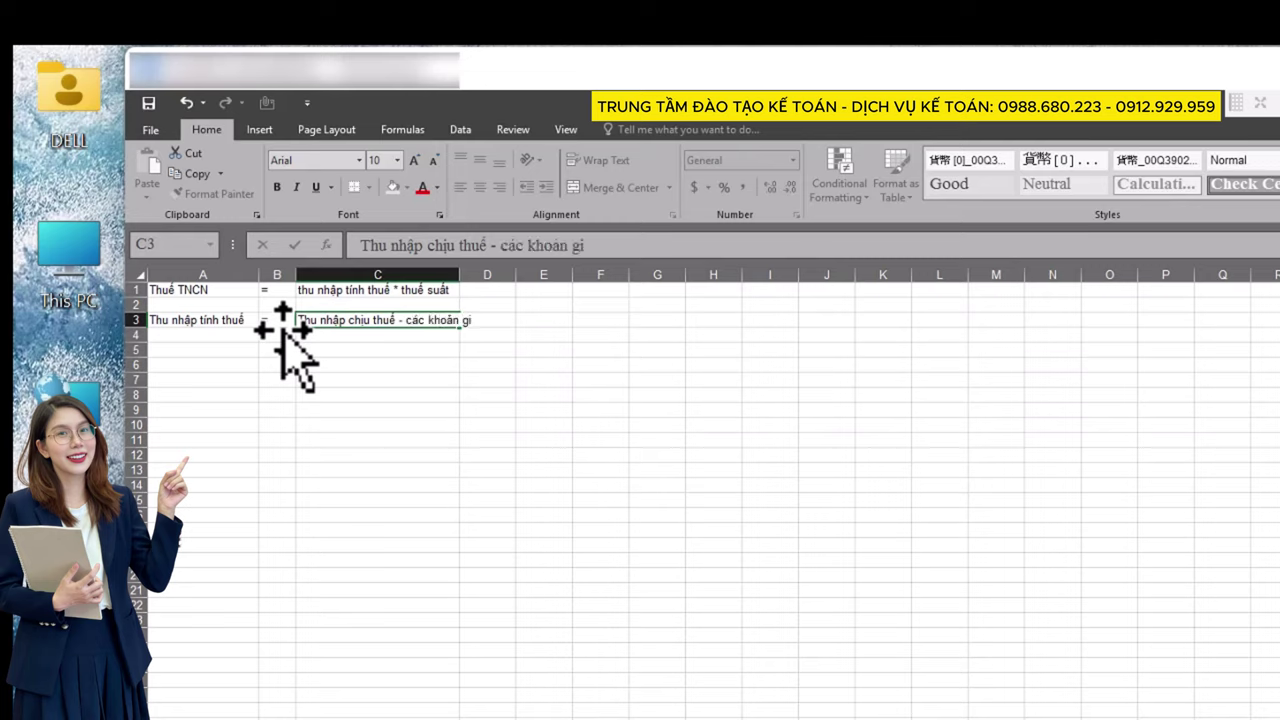
text(ảm trư)
key(Tab)
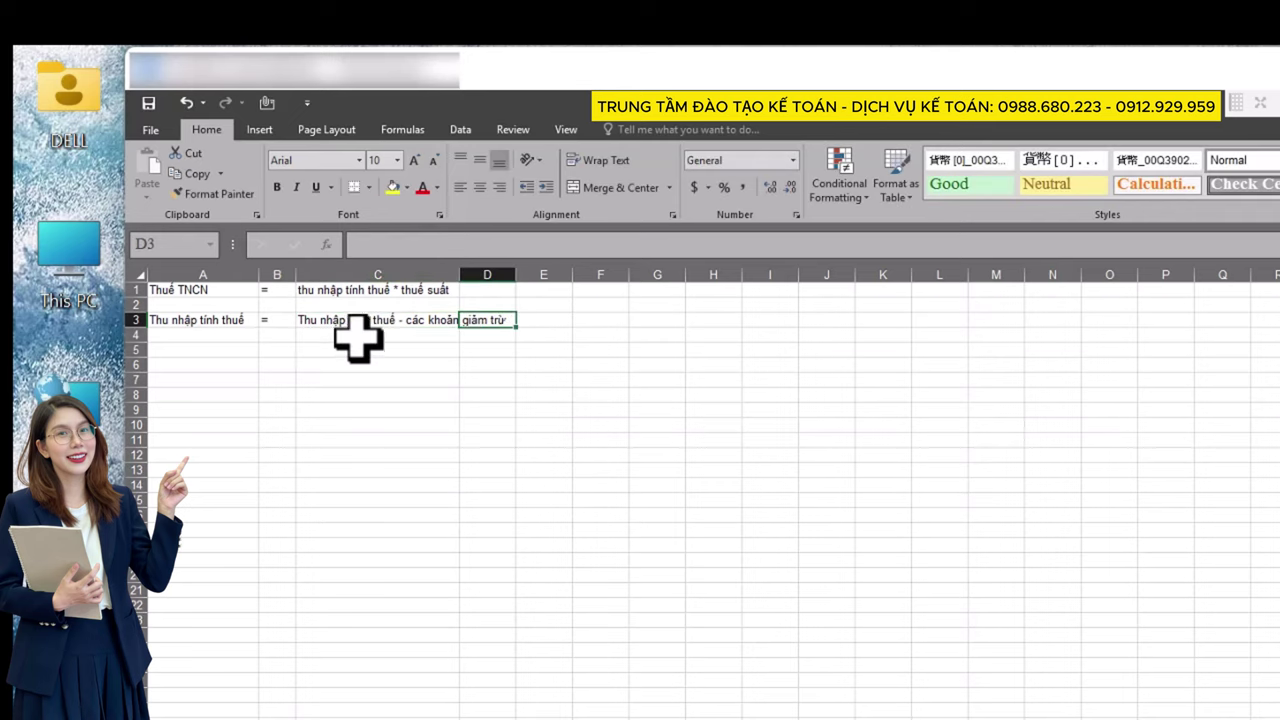
click(235, 325)
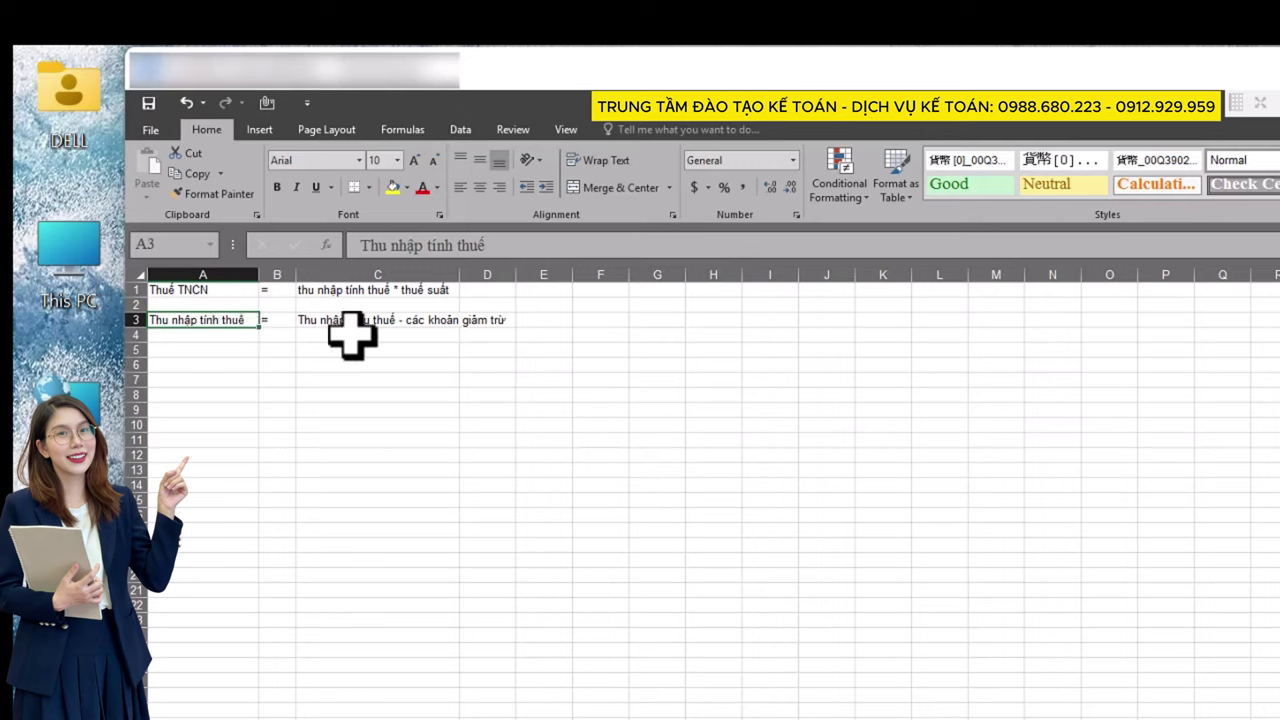
click(347, 331)
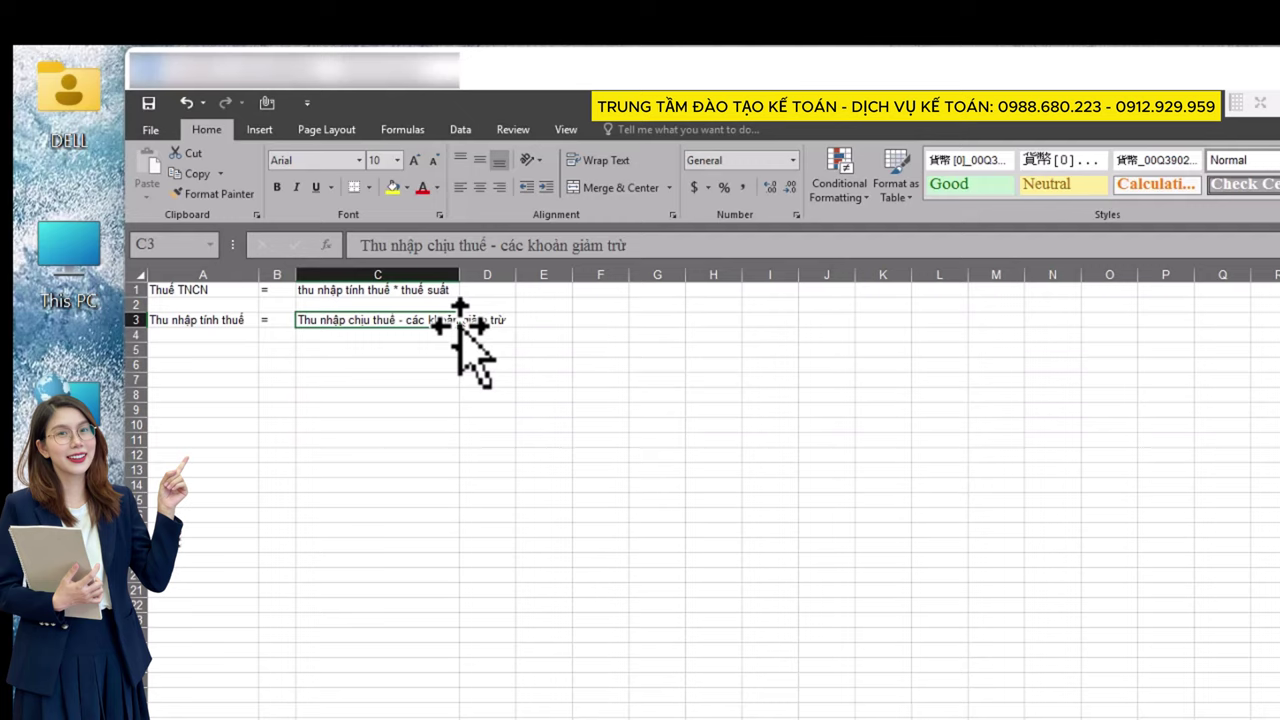
click(232, 338)
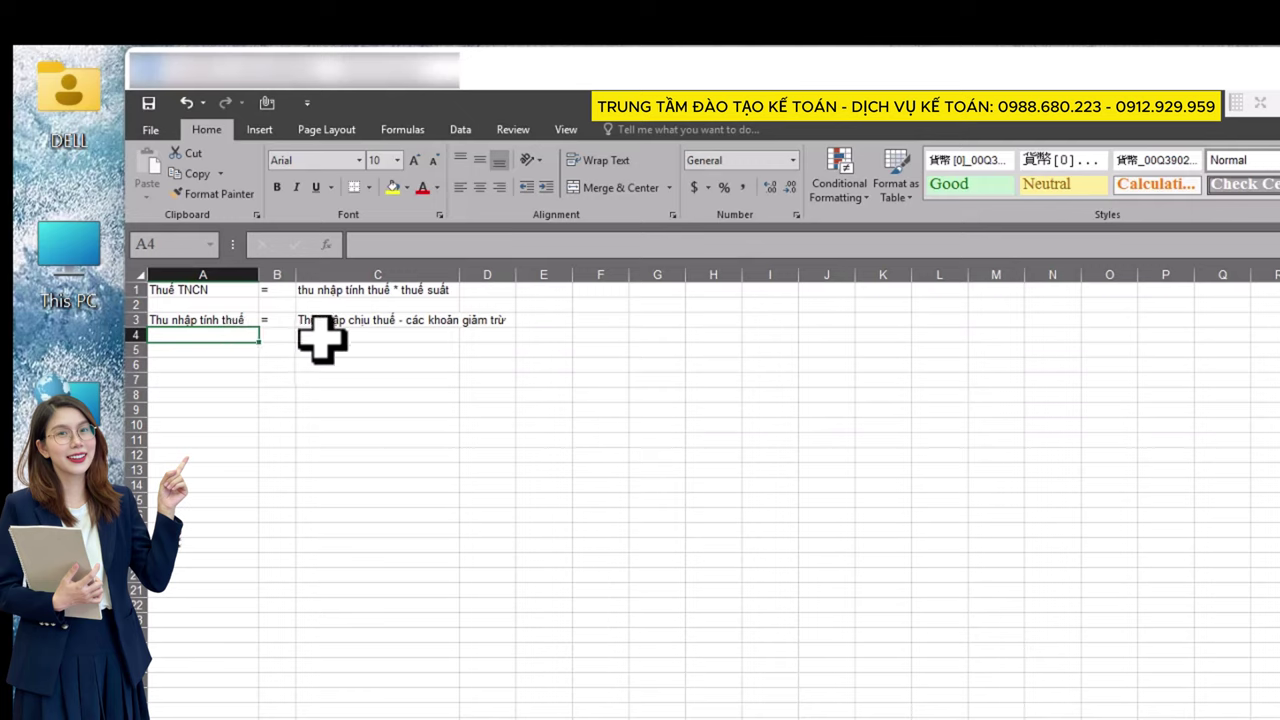
Step: Define 'Thu nhập chịu thuế' in row 4 as 'Tổng thu nhập (tổng lương) - các khoản được miễn thuế'
text(Thu nhập c)
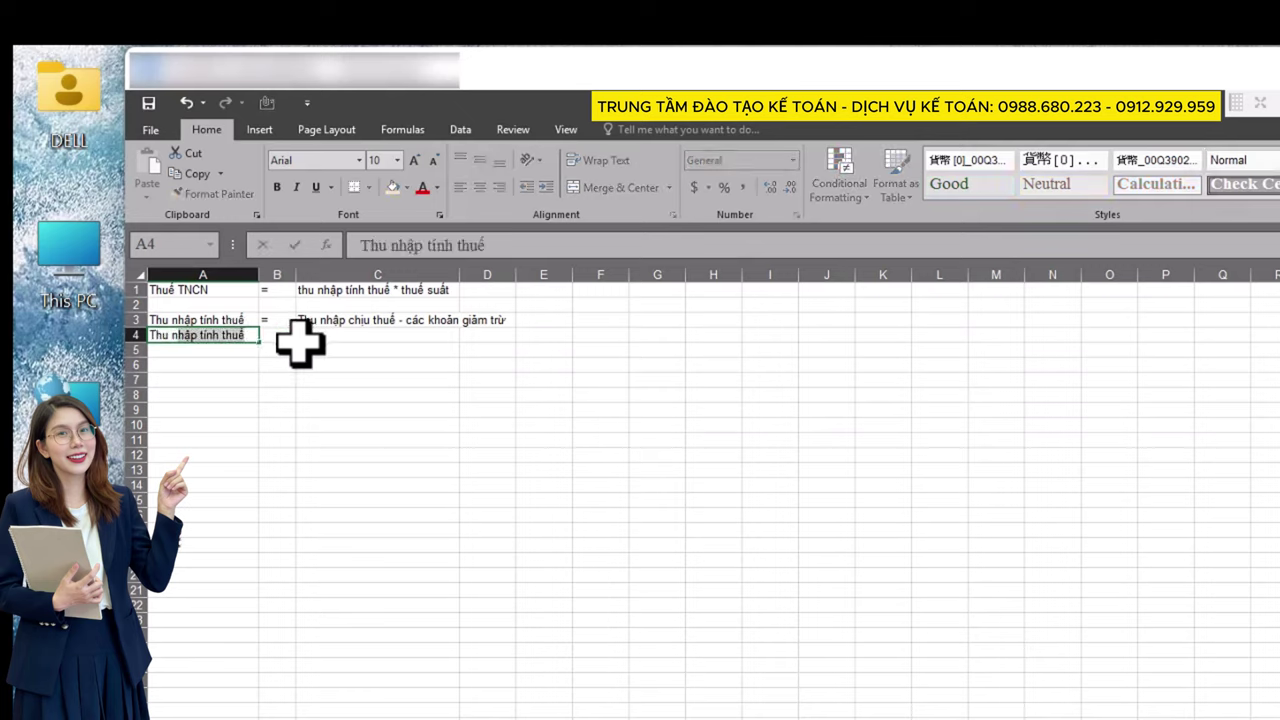
text(hịu)
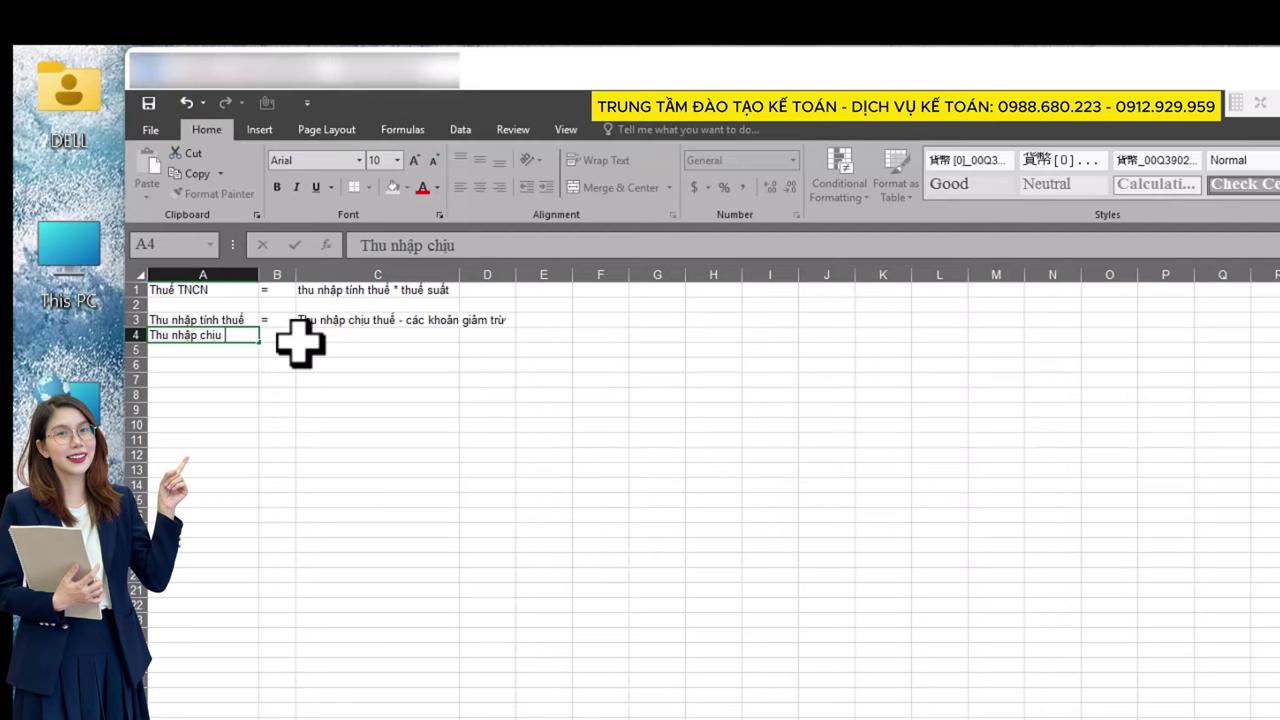
text( thuế)
key(Tab)
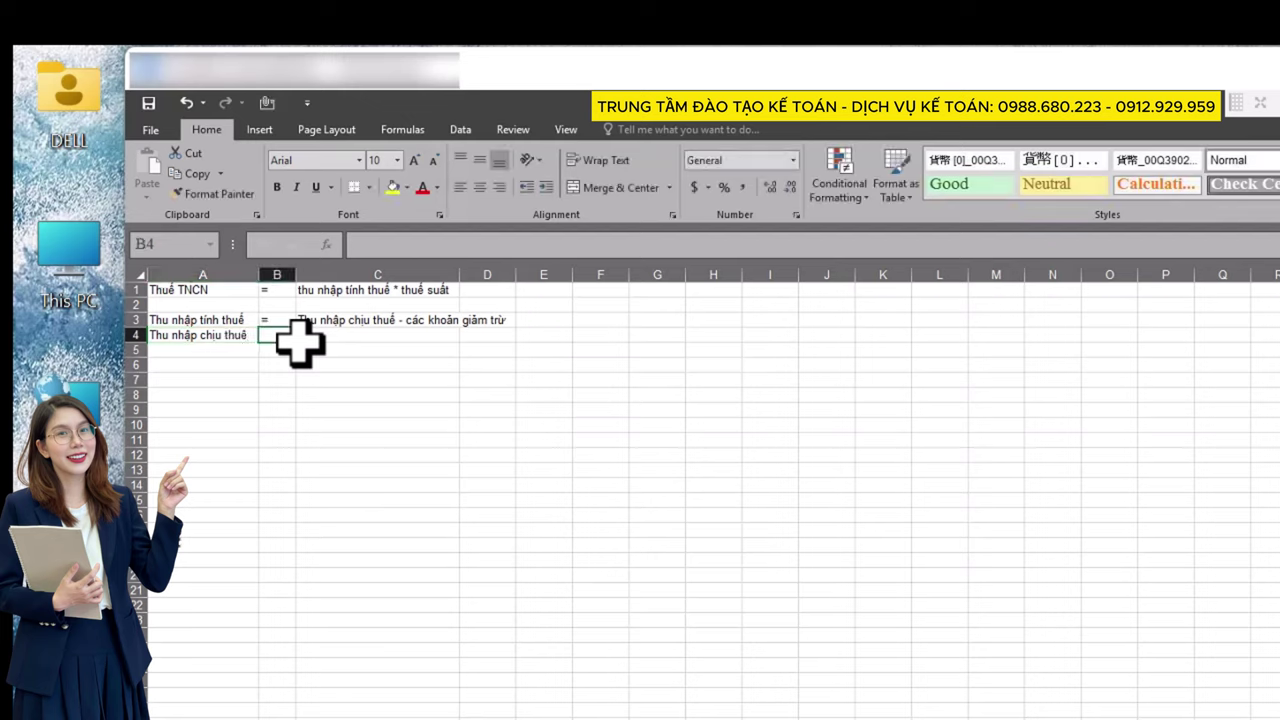
text(=)
key(Tab)
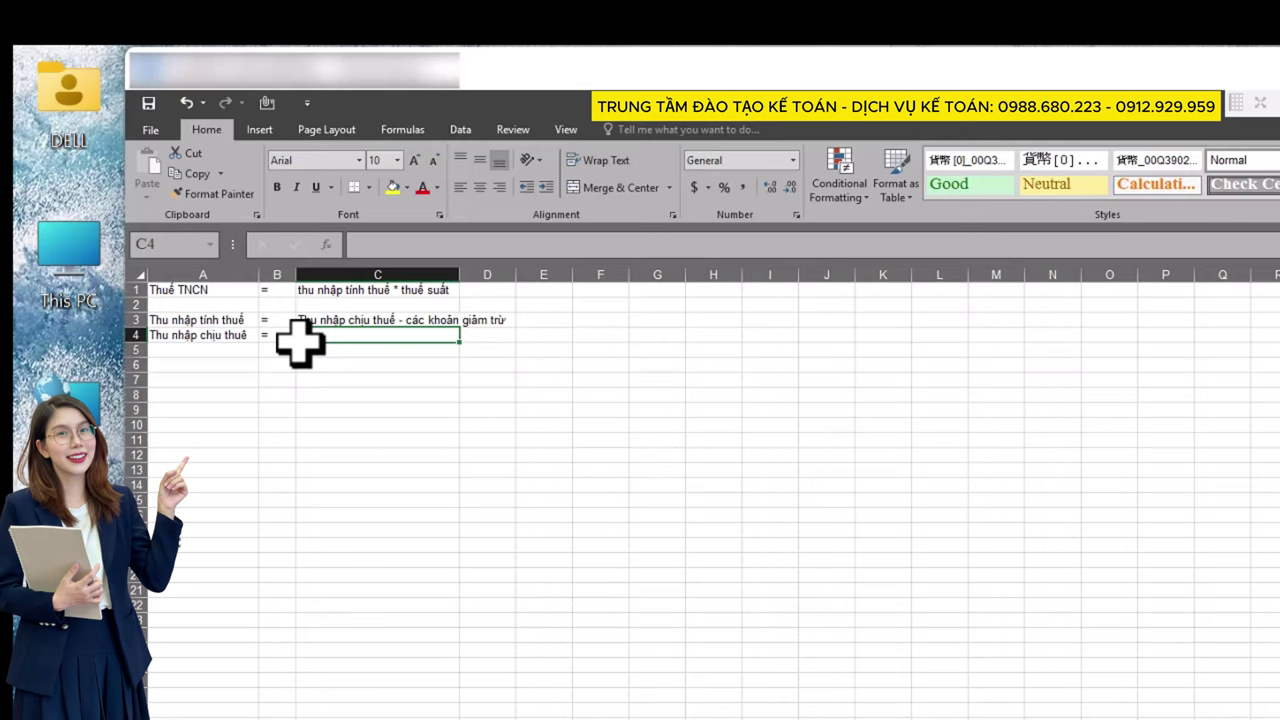
text(Toongt)
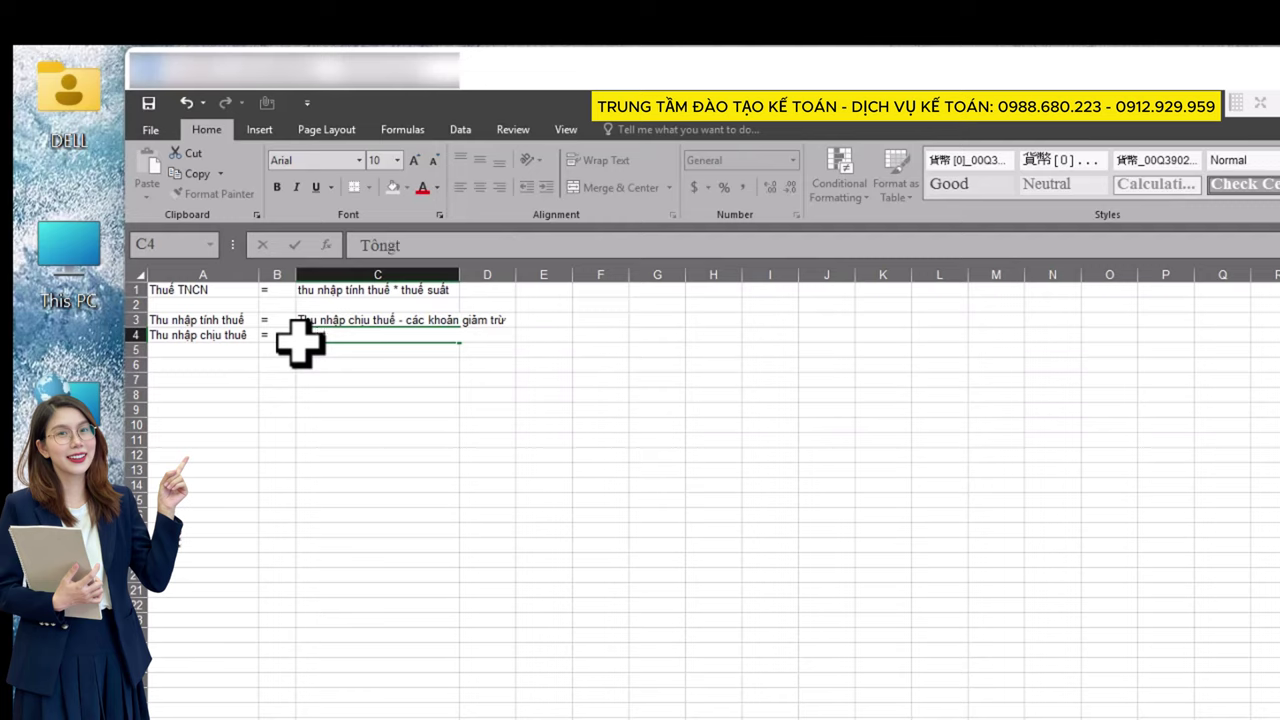
text( l)
key(BackSpace)
key(BackSpace)
key(BackSpace)
key(BackSpace)
key(BackSpace)
key(BackSpace)
text(ổng t)
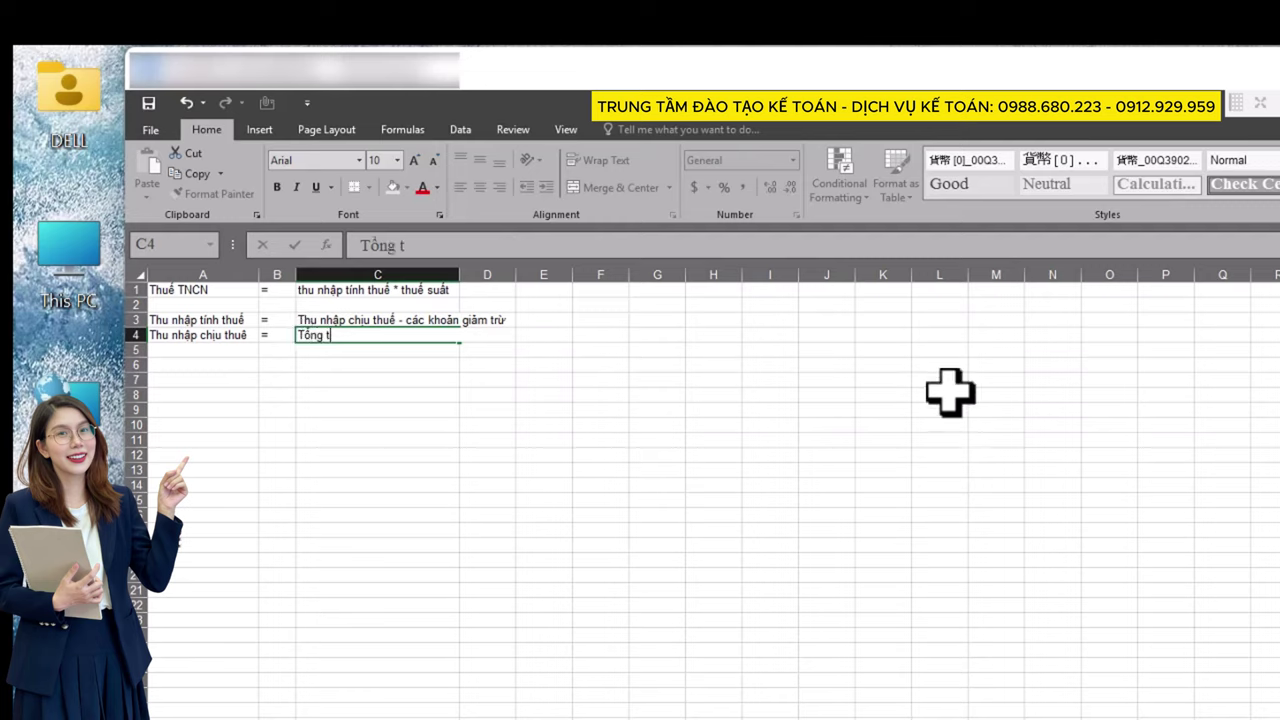
text(hu nhập)
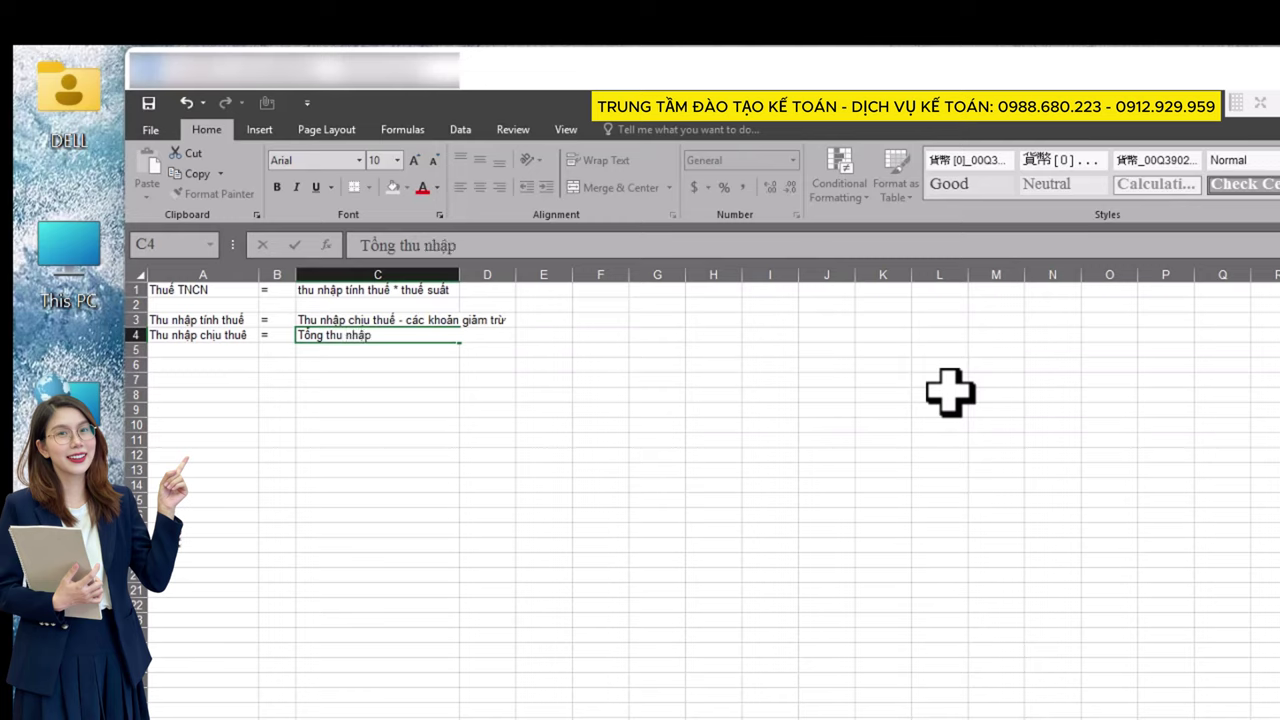
text( (tổ)
text(ng lương)
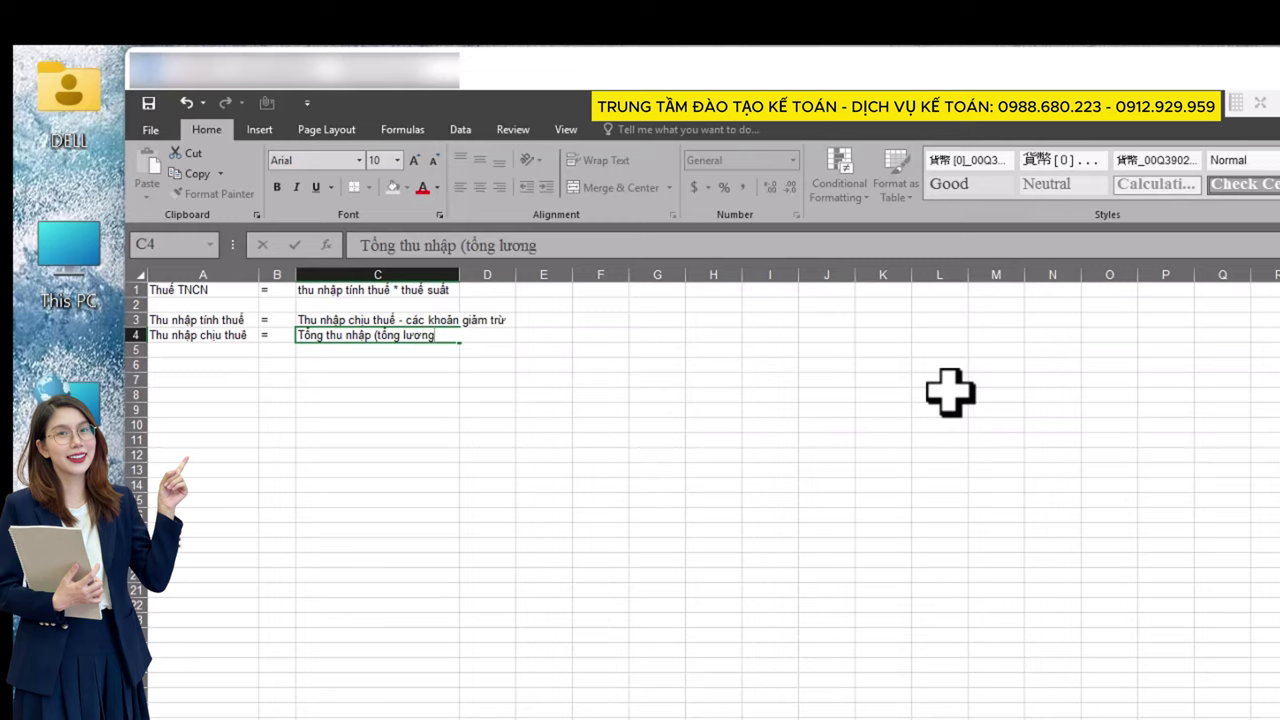
text() - c)
text(ác khoản đ)
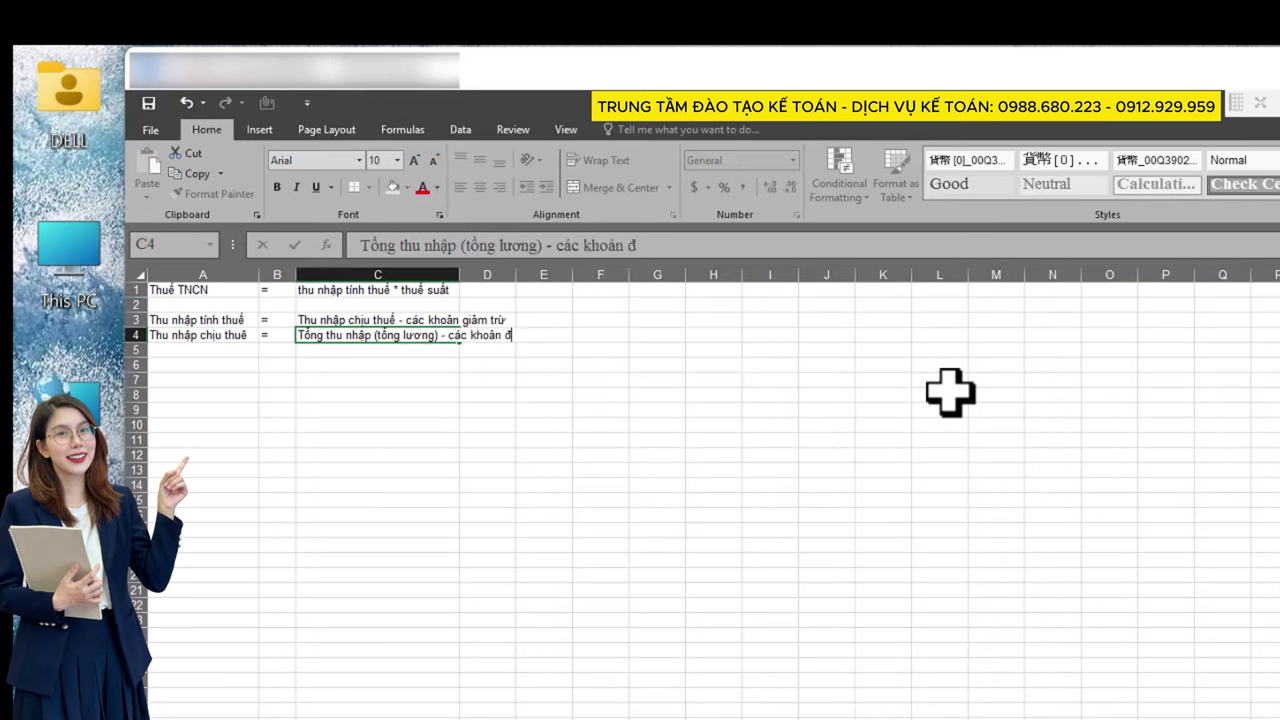
text(ược miễn thuế)
key(Tab)
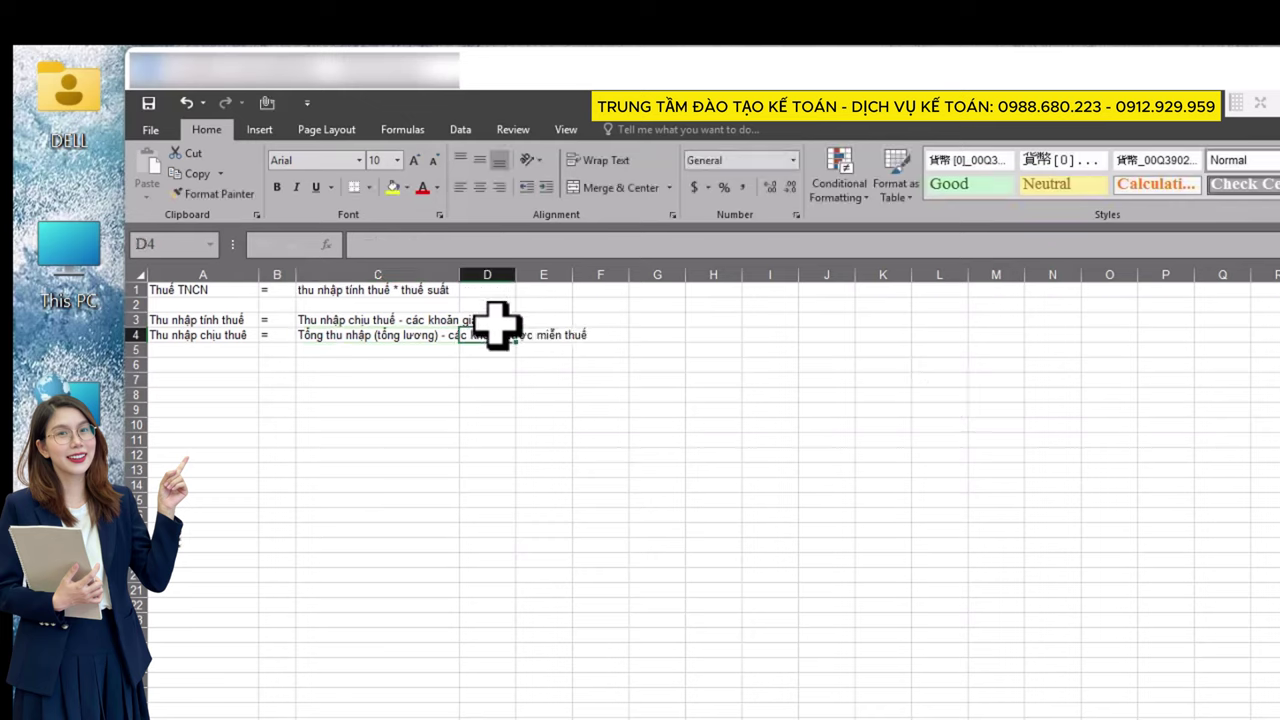
Step: Add 'ở cột I' inside the C4 definition's parentheses, clearing the stray note from C5
click(365, 355)
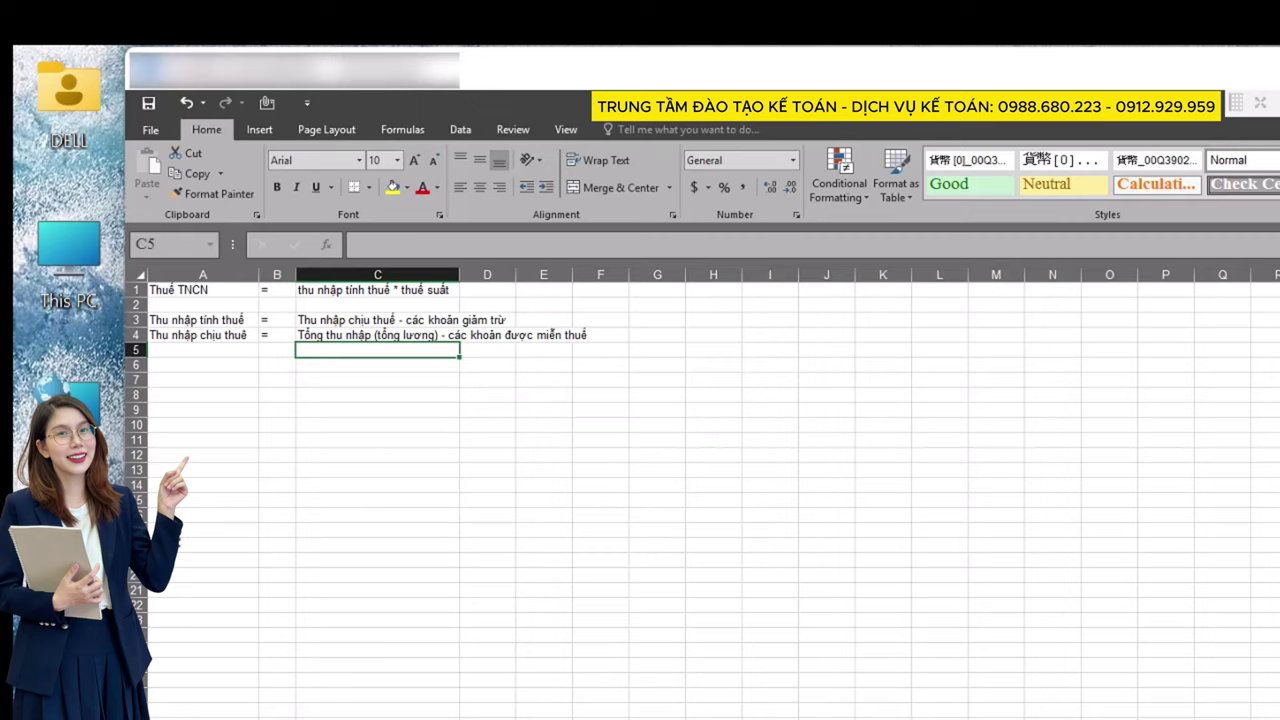
text(cột )
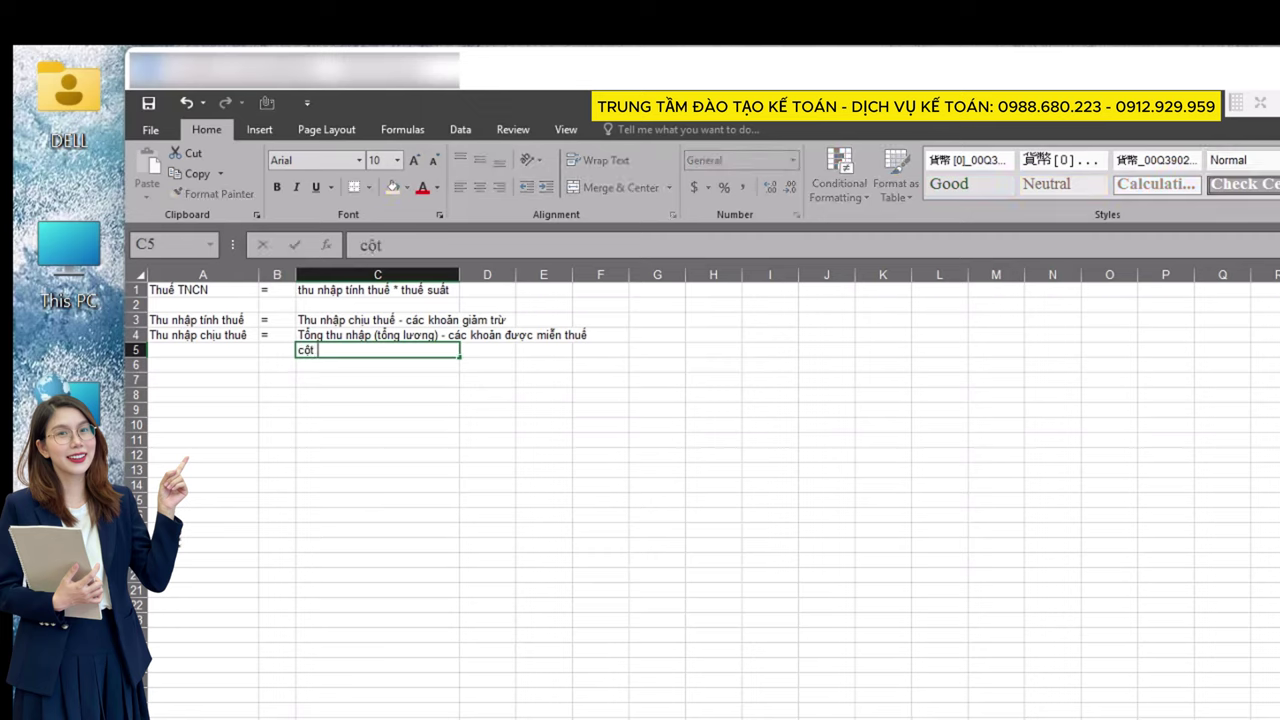
text(I)
key(Tab)
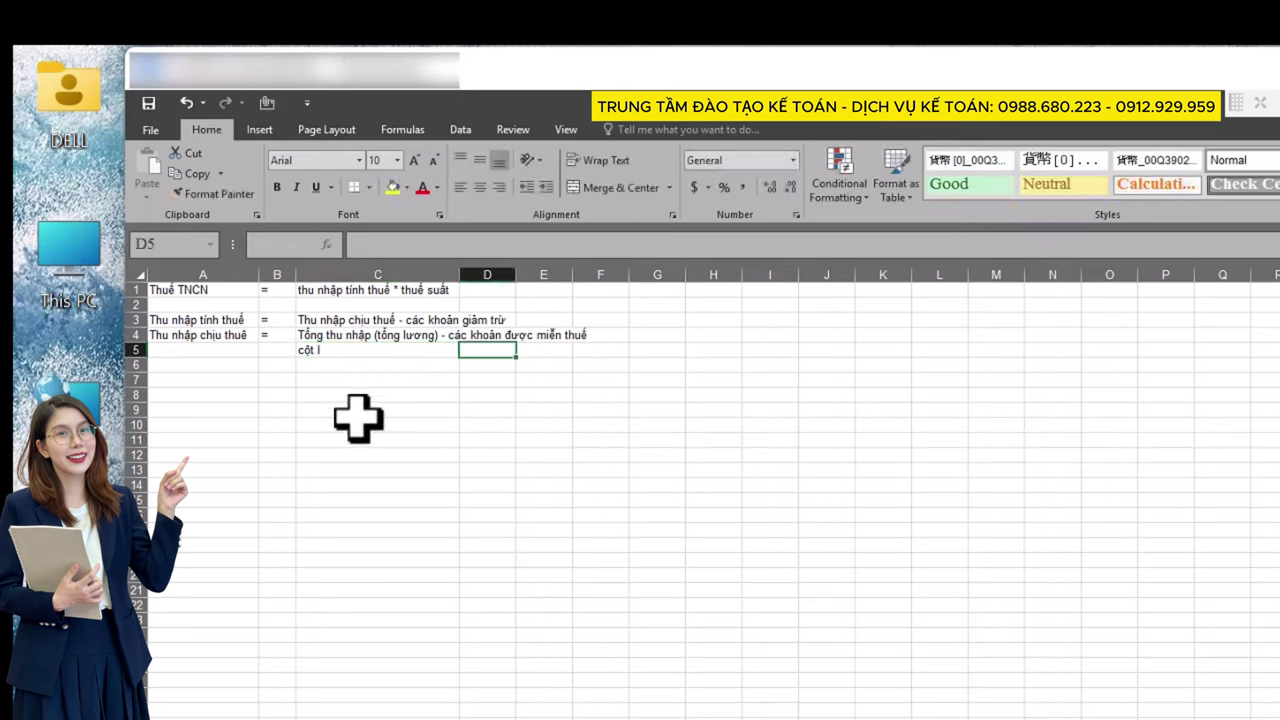
click(385, 348)
key(BackSpace)
click(390, 335)
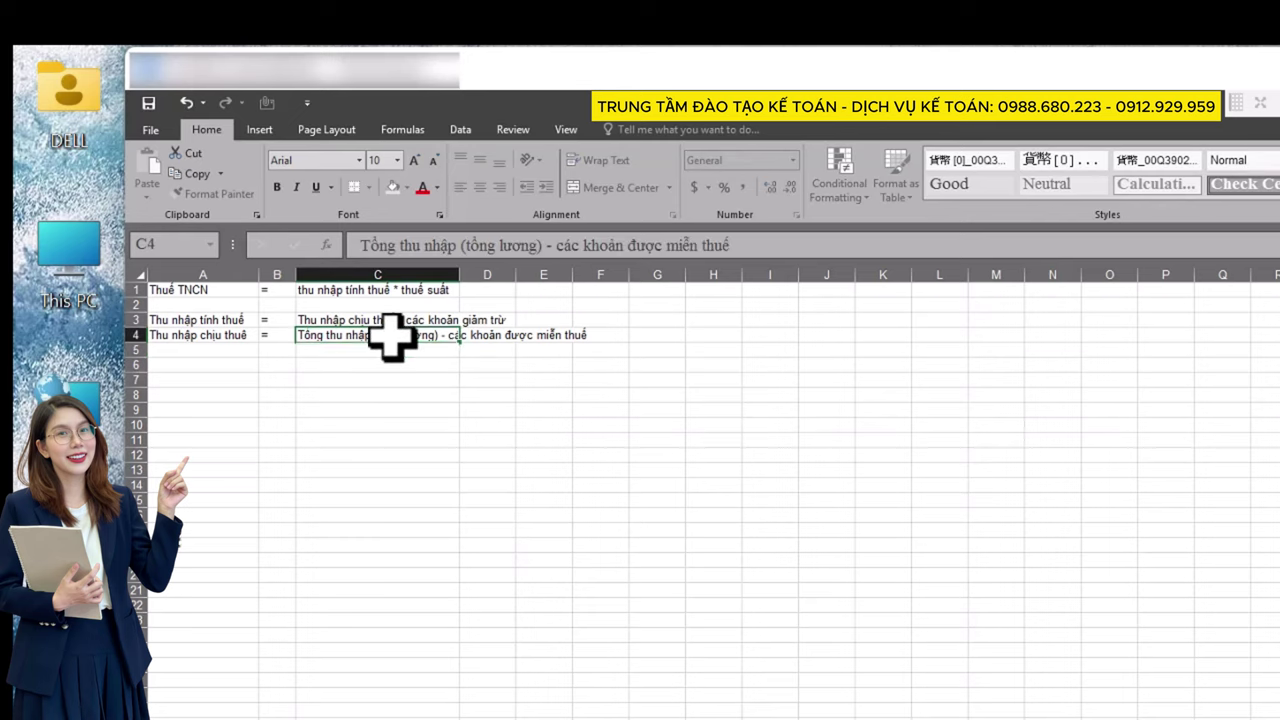
click(541, 245)
text(ó)
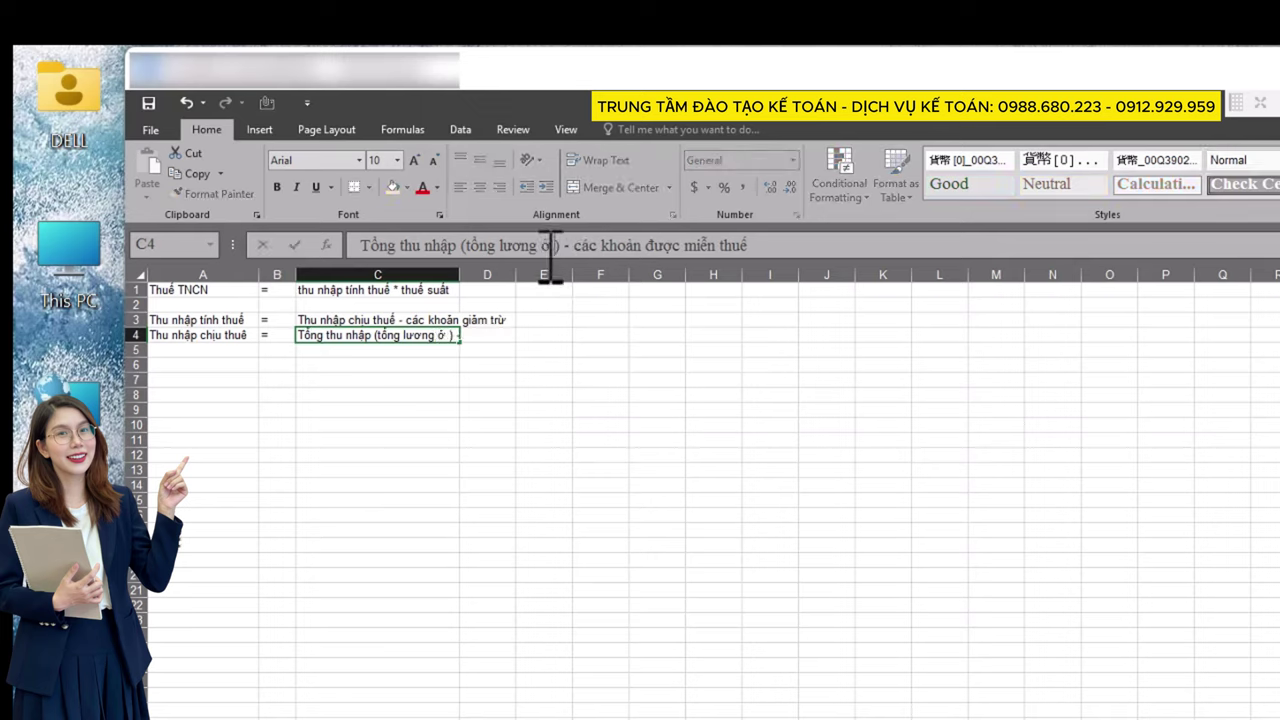
text( cột I)
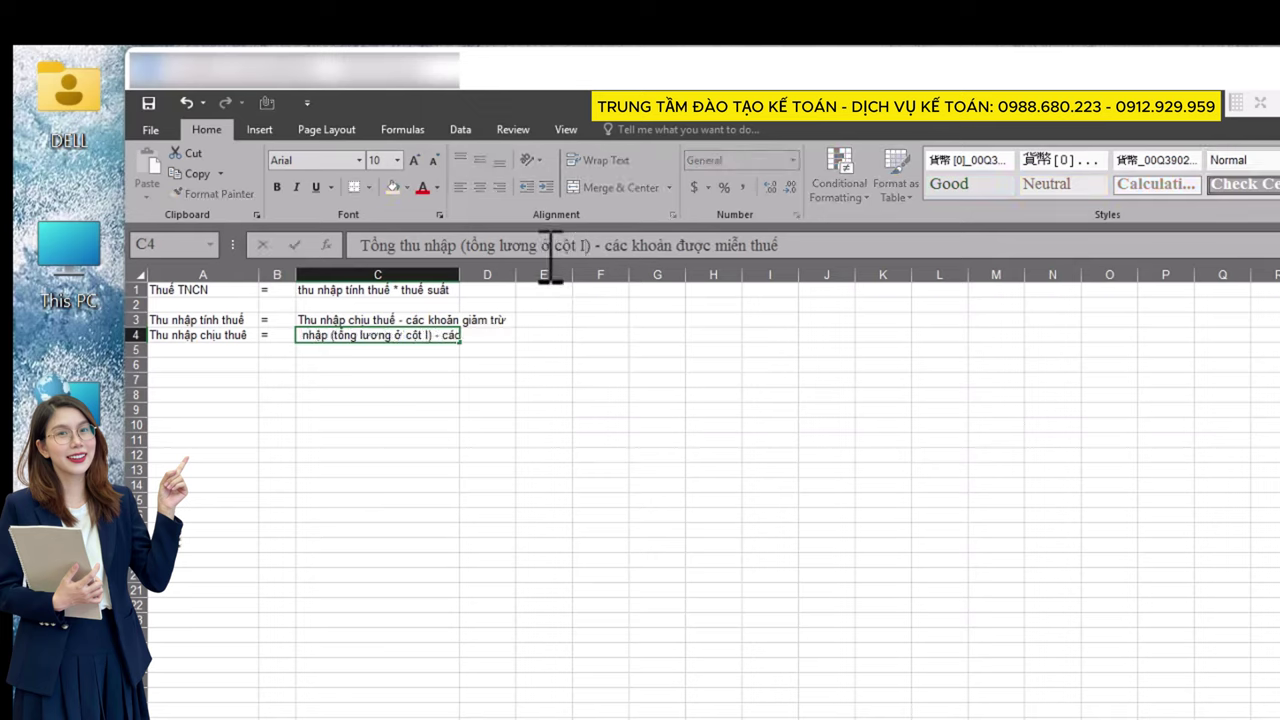
click(375, 379)
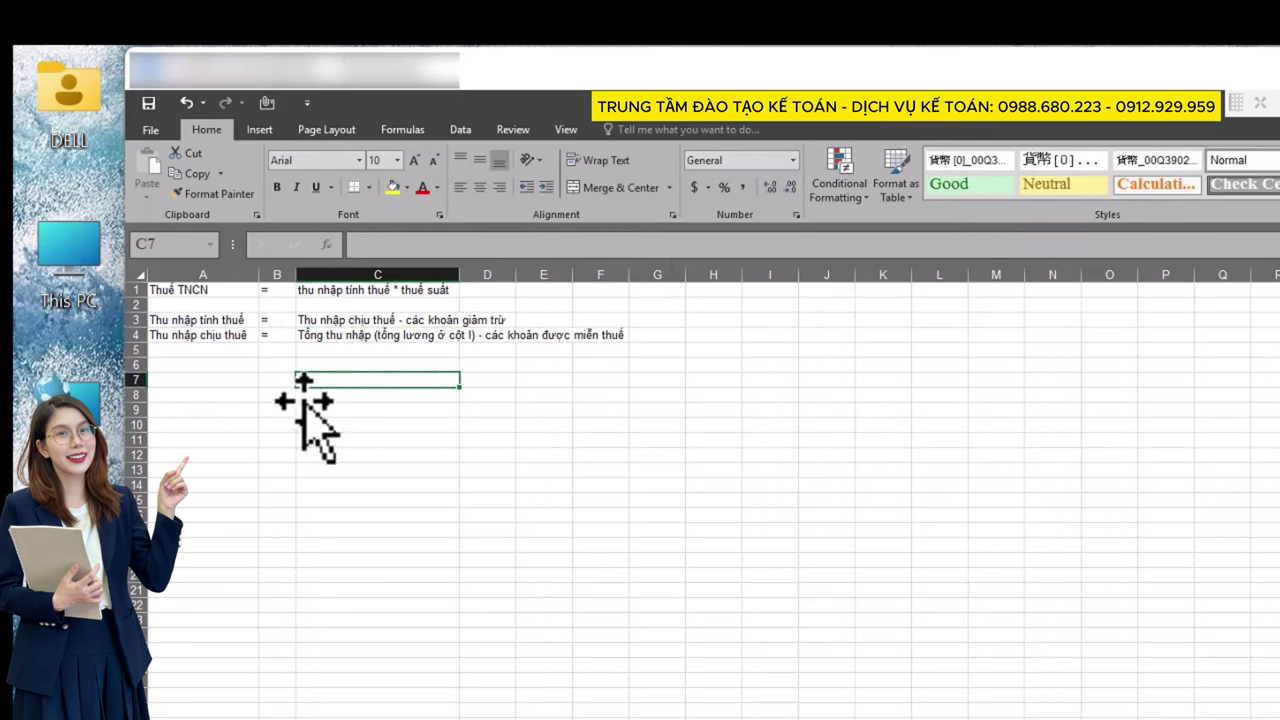
Step: Enter 'Các khoản được miễn thuế' in A5, widen column A, and put '=' in B5
click(229, 352)
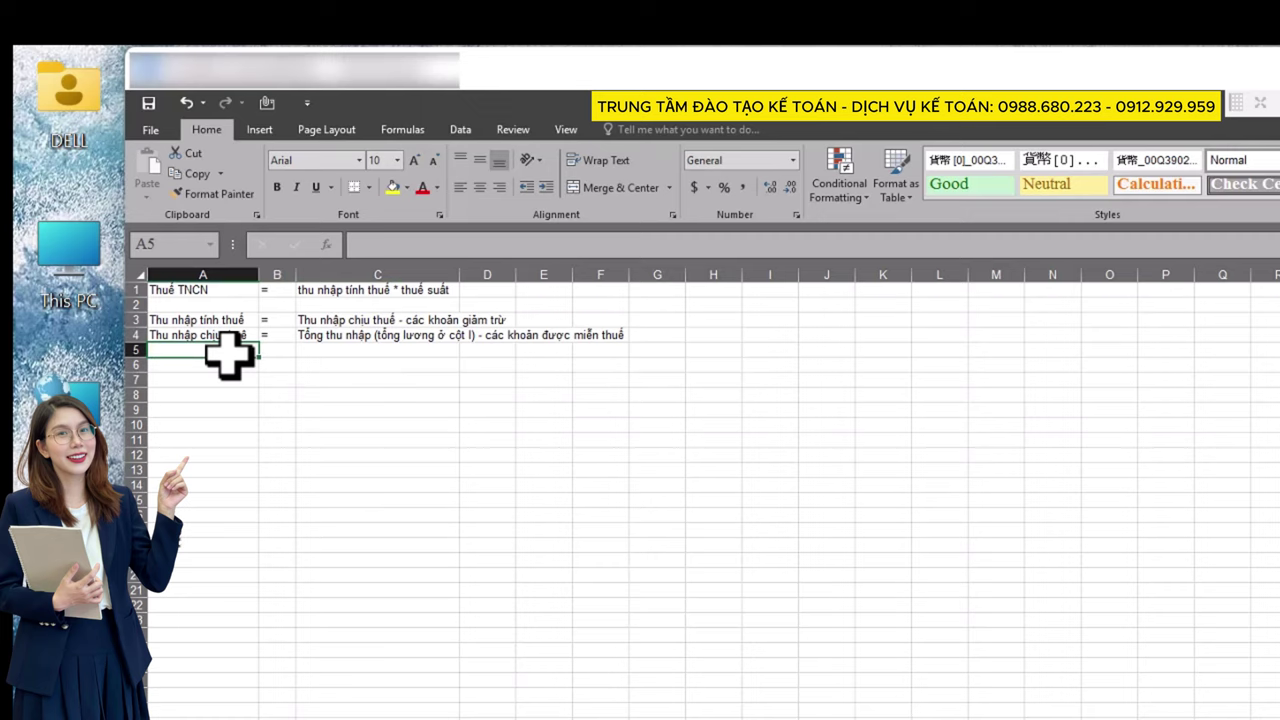
text(Các khoản được miễn thuế)
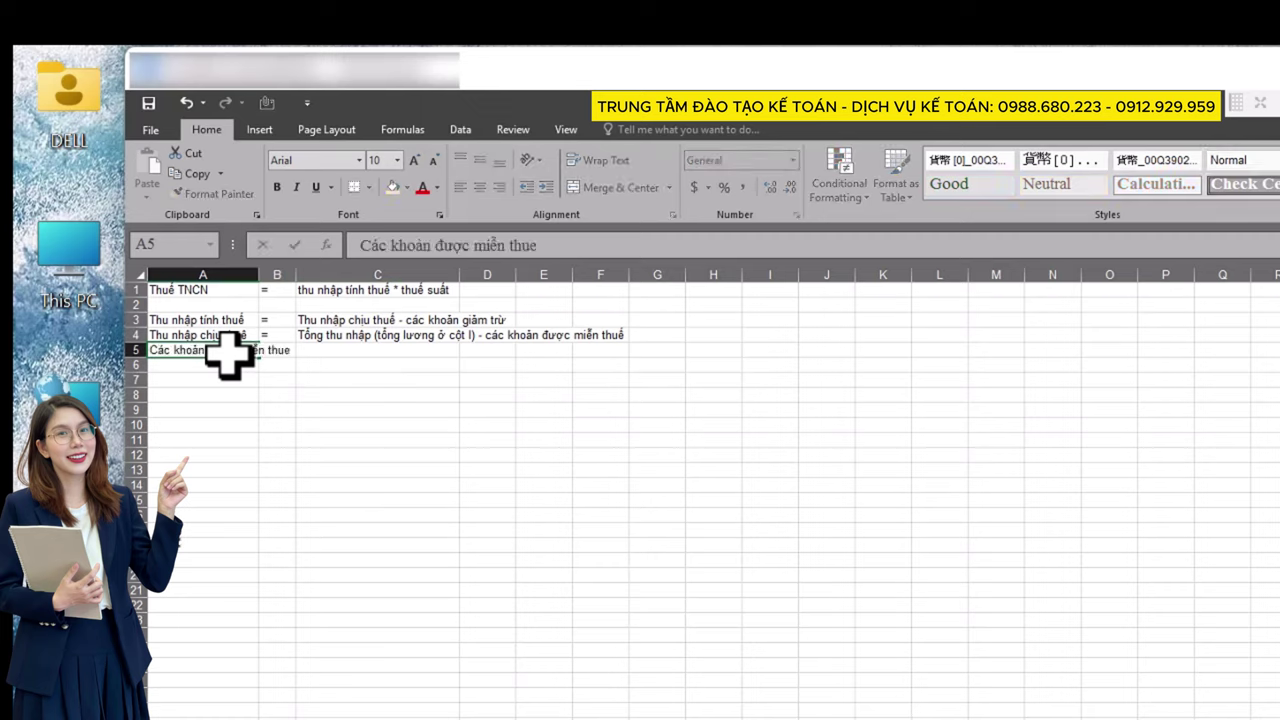
key(Tab)
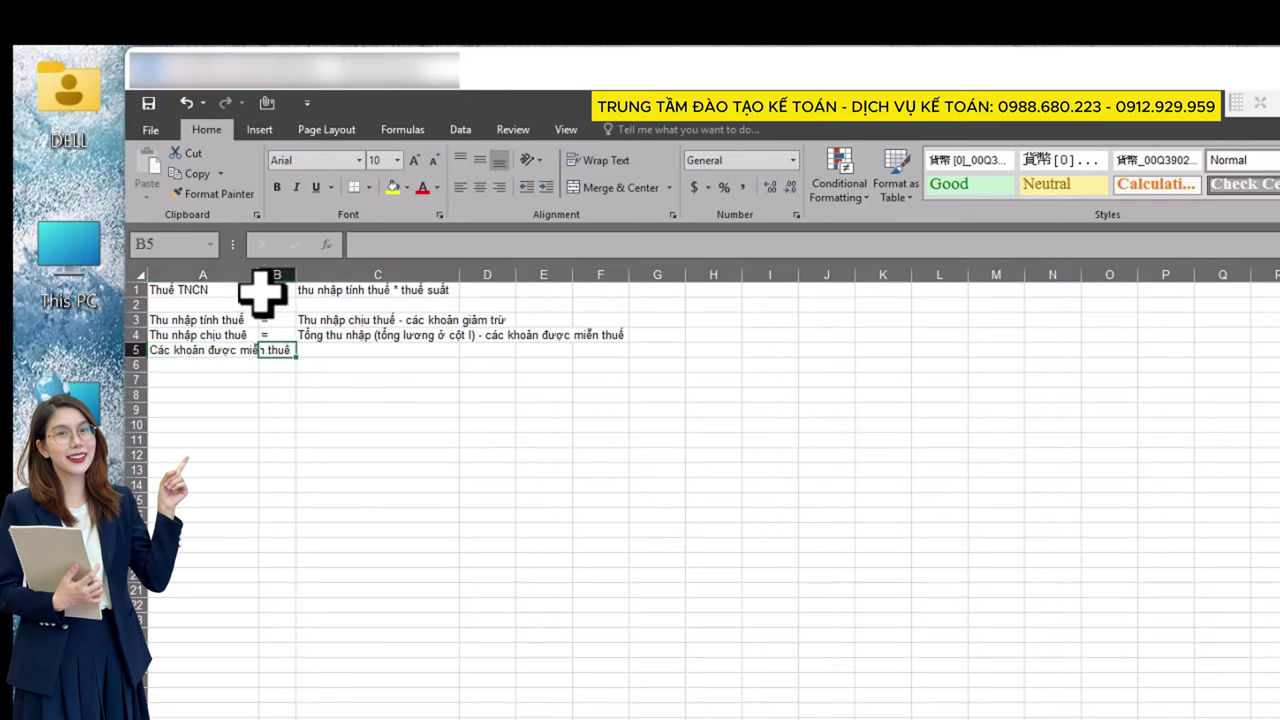
drag(264, 283, 296, 285)
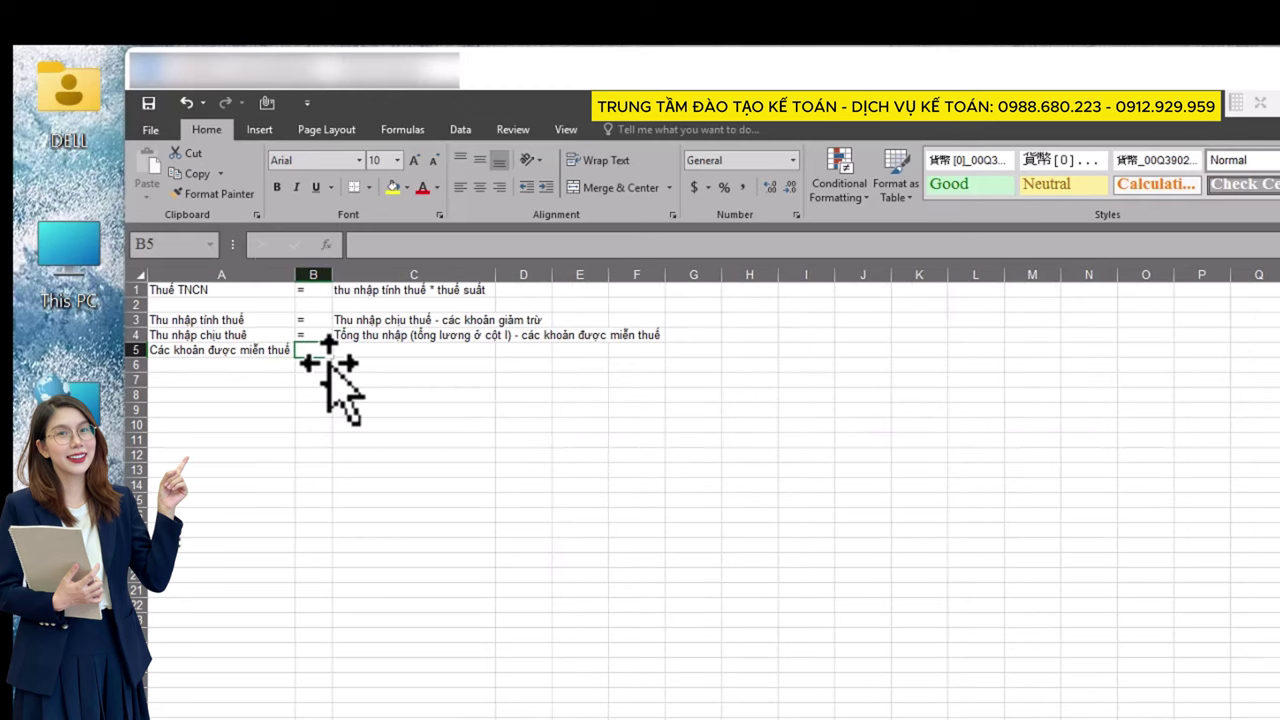
text(=)
key(BackSpace)
text(=)
key(Tab)
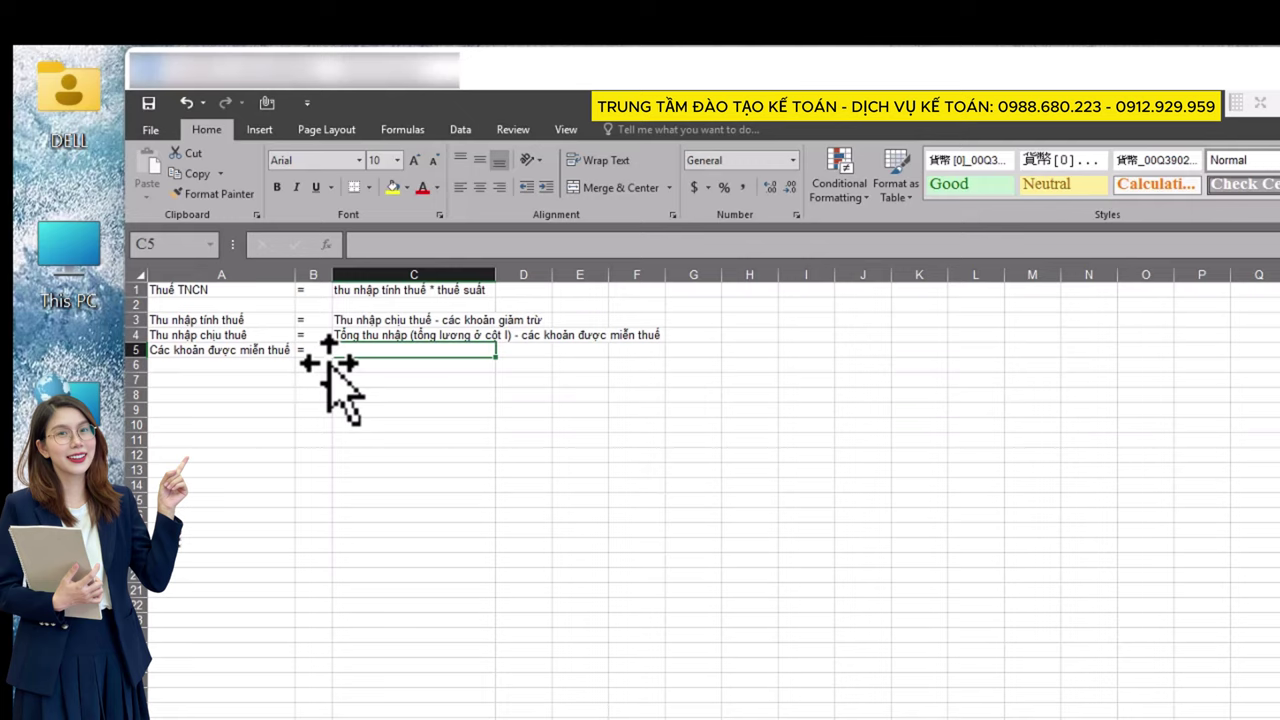
Step: Type in C5: meal allowance up to 730k/person/month + clothing up to 5tr/person/year + phone if any
text(phụ cấp)
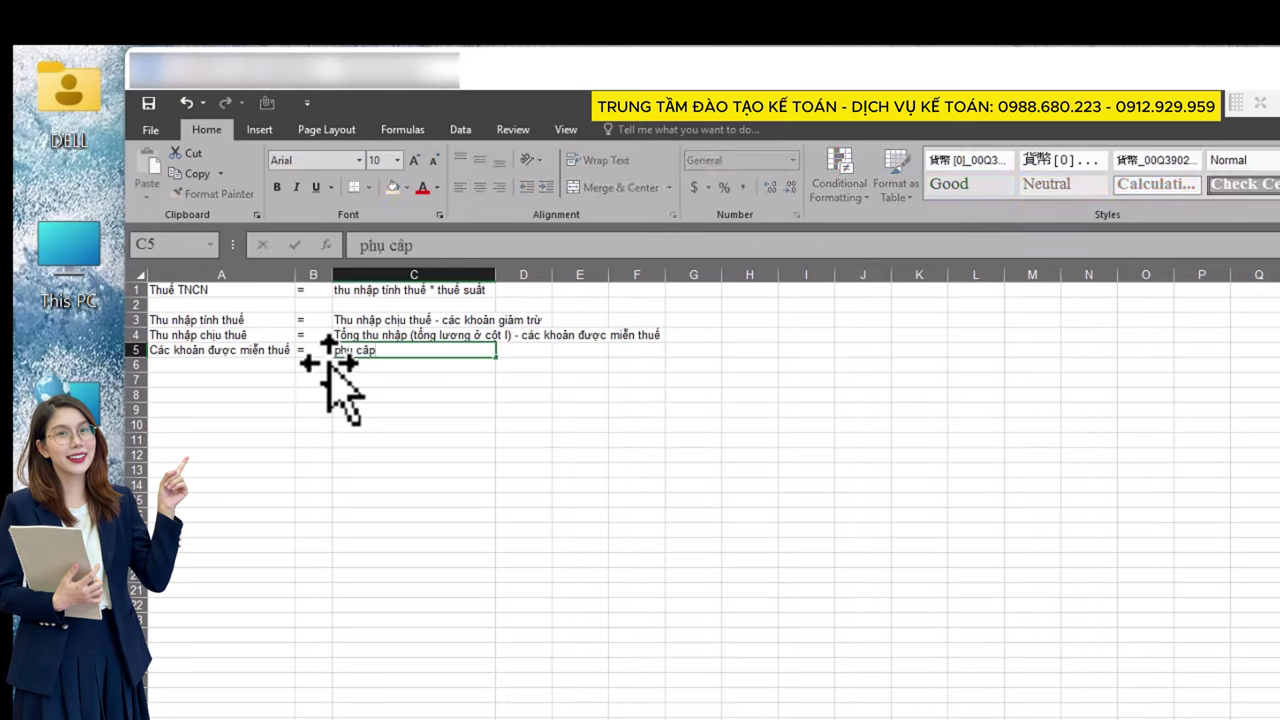
text( ăn ca)
text( từ 70)
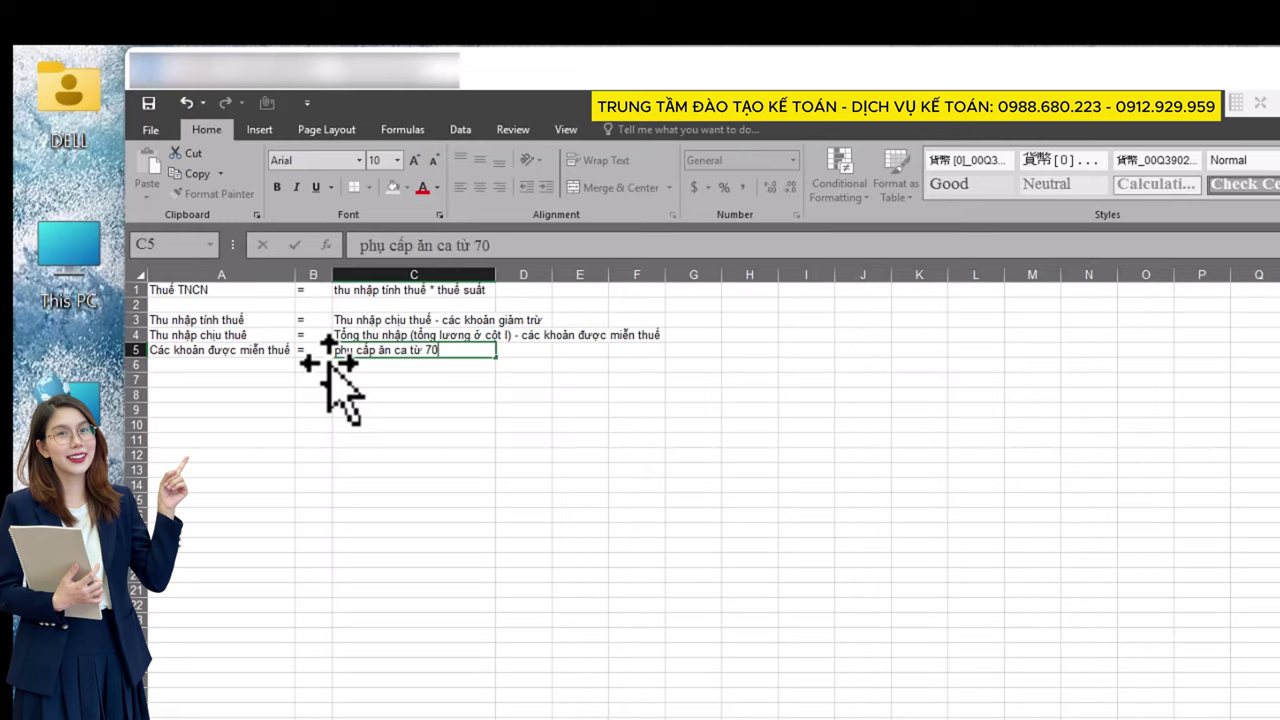
key(BackSpace)
text(30k)
text( tren)
key(BackSpace)
key(BackSpace)
text(ở xu)
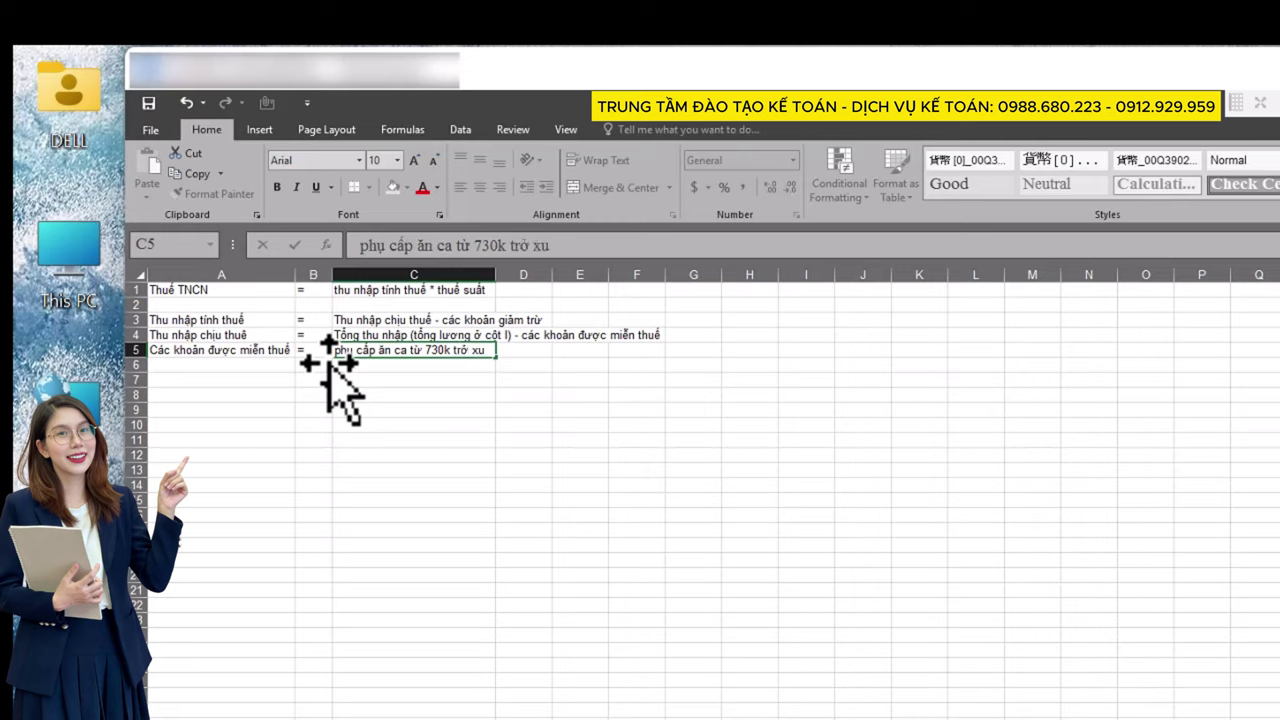
text(ông)
text(/người/tháng +)
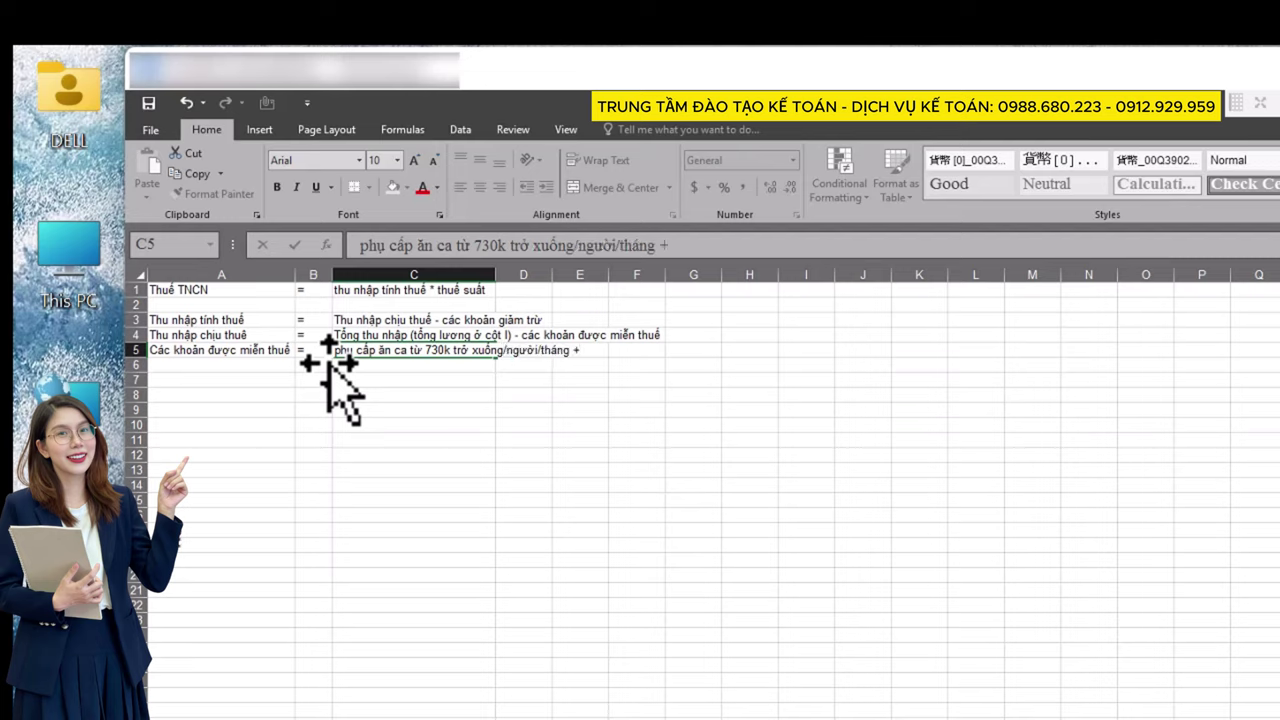
text(phụ c)
text(ấp trang)
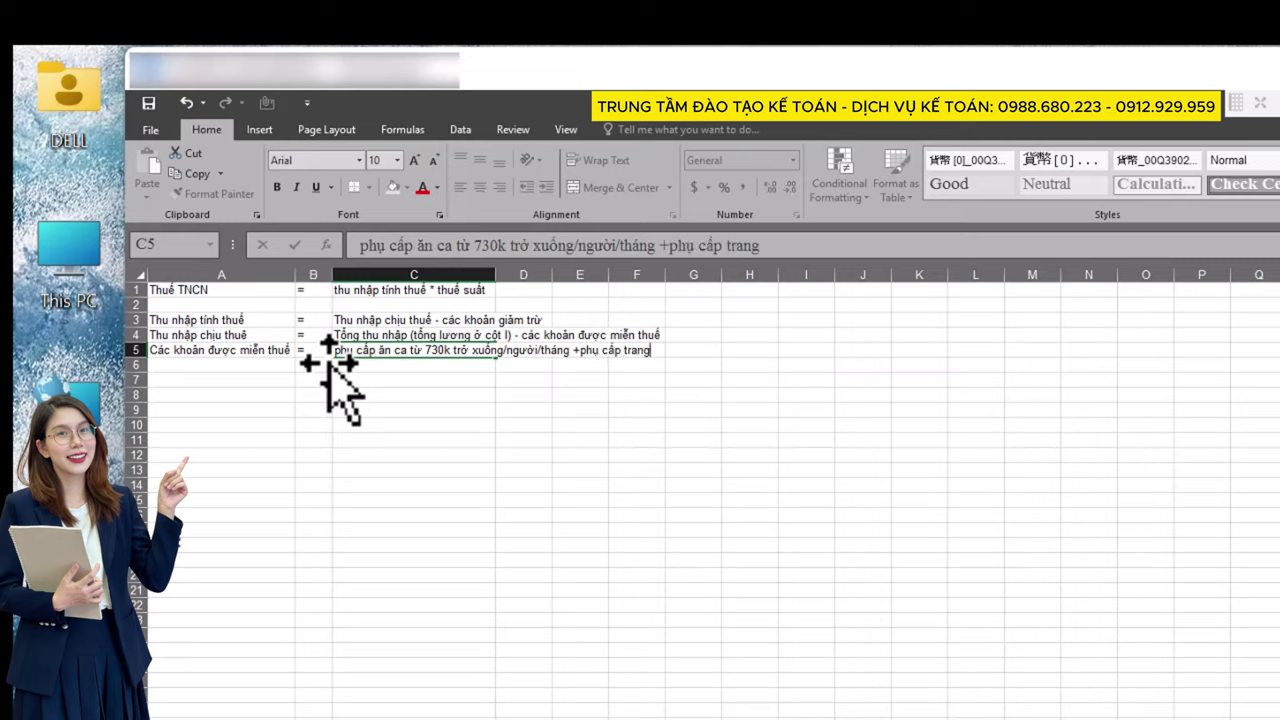
text( phục )
text(từ)
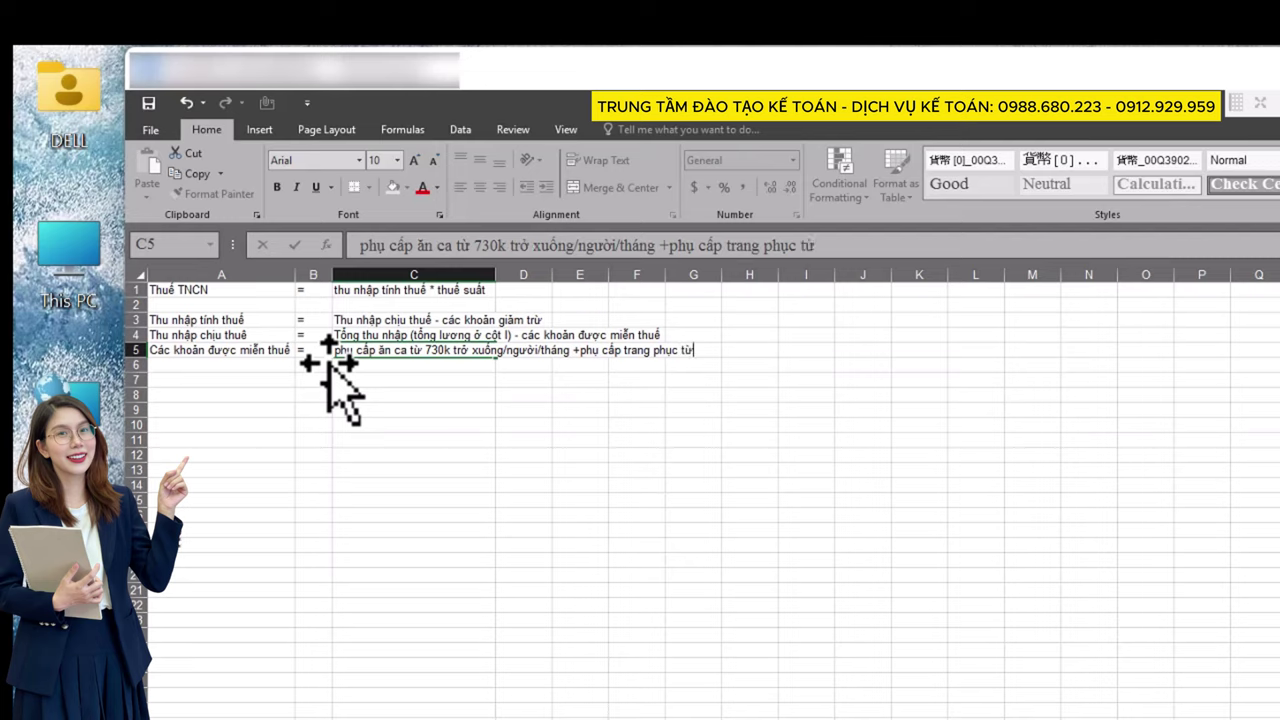
text( 5tr/người/năm trở xuống)
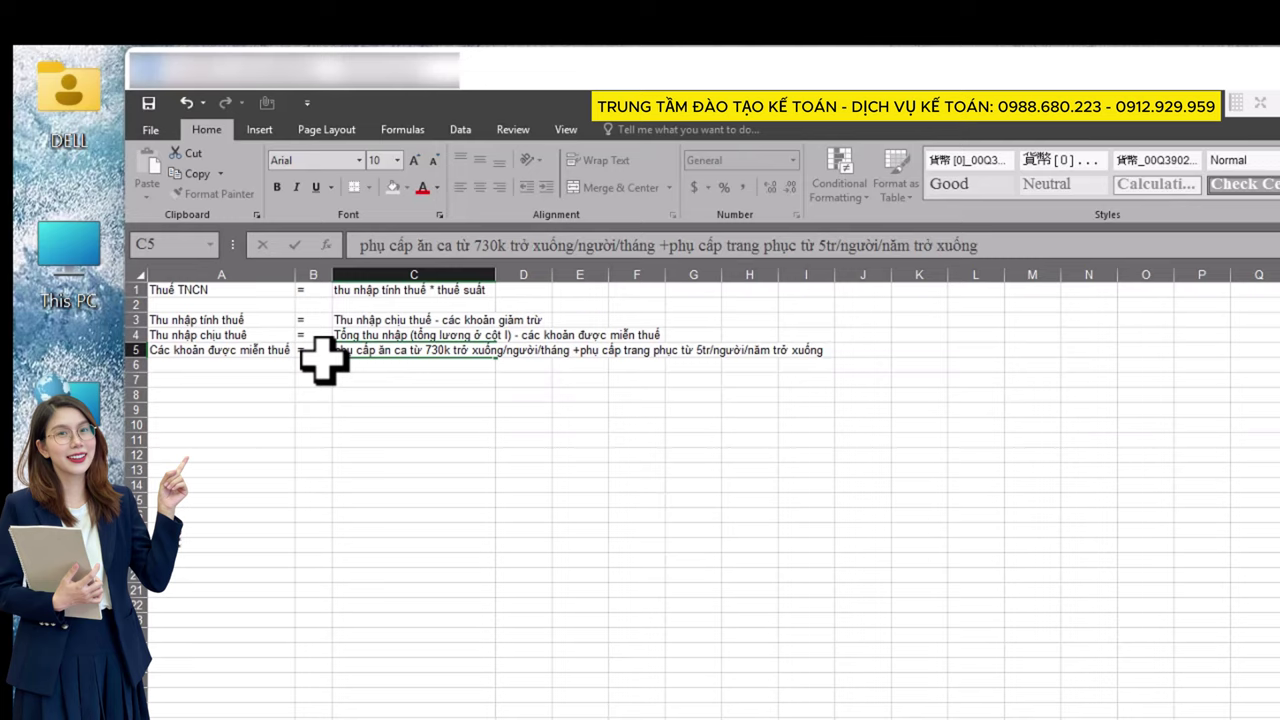
text( +)
text( đien thoại)
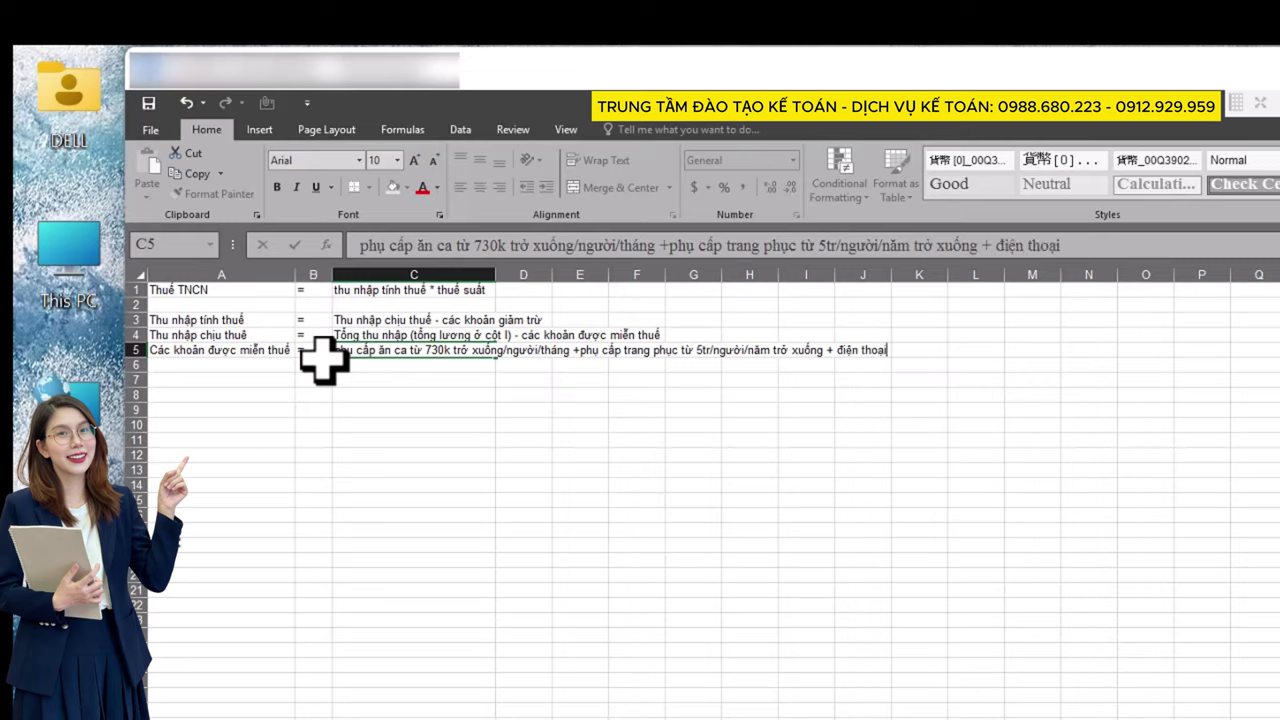
text( nếu có)
Step: Append to C5 a housing allowance exemption limited to 85% of total taxable income
text(+ phụ cấp)
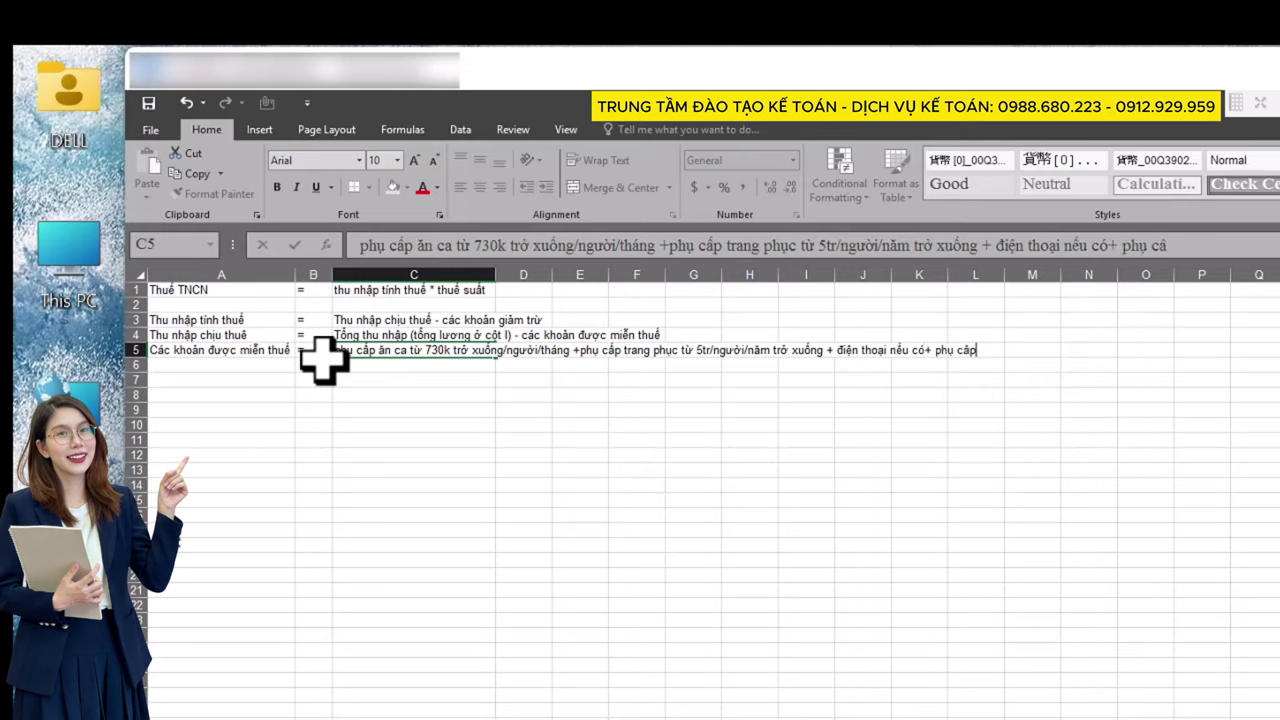
text( nhà ơ)
text(()
text(chỉ d)
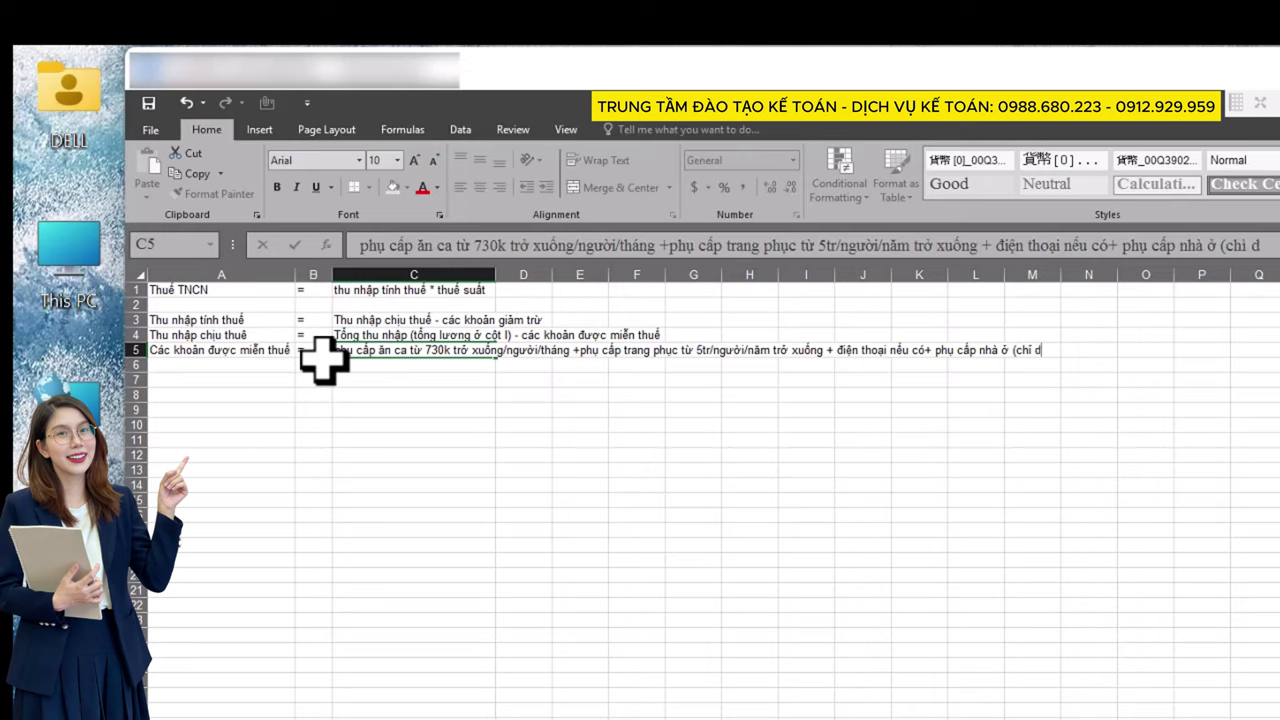
text(uo)
key(BackSpace)
key(BackSpace)
key(BackSpace)
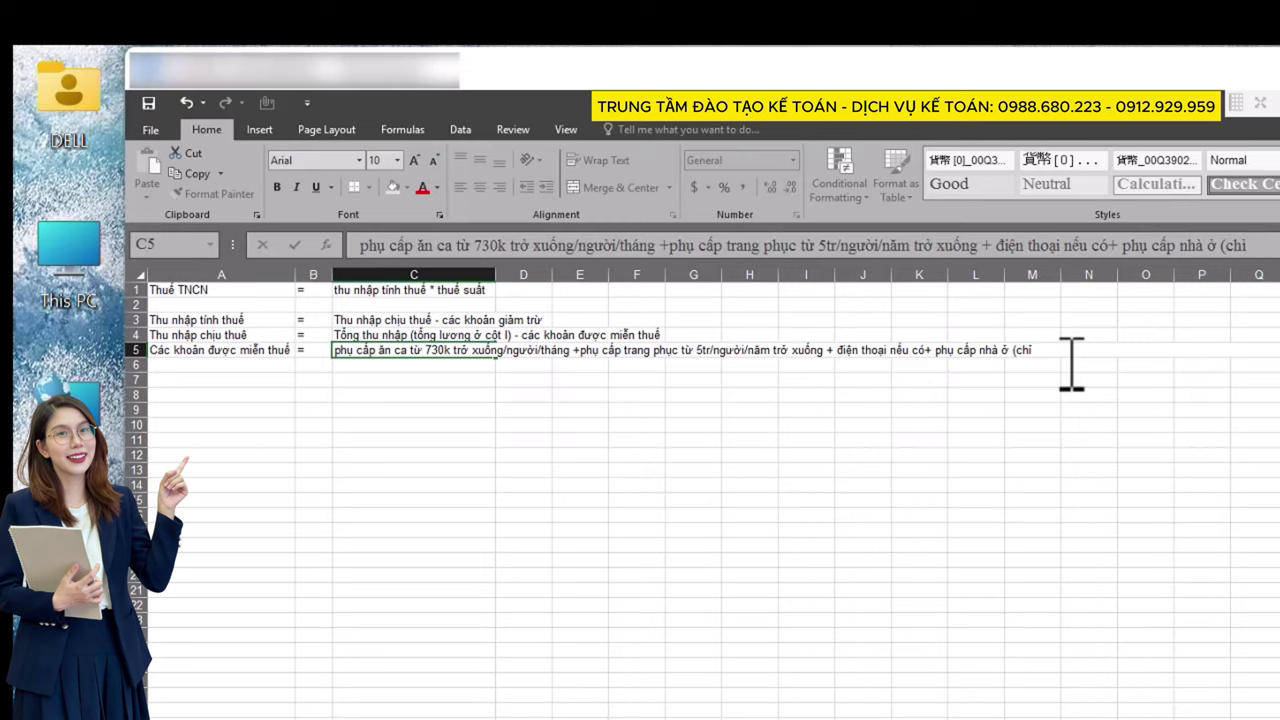
text( 85% trên )
text(toổng thu nh)
text(ập chịu thue)
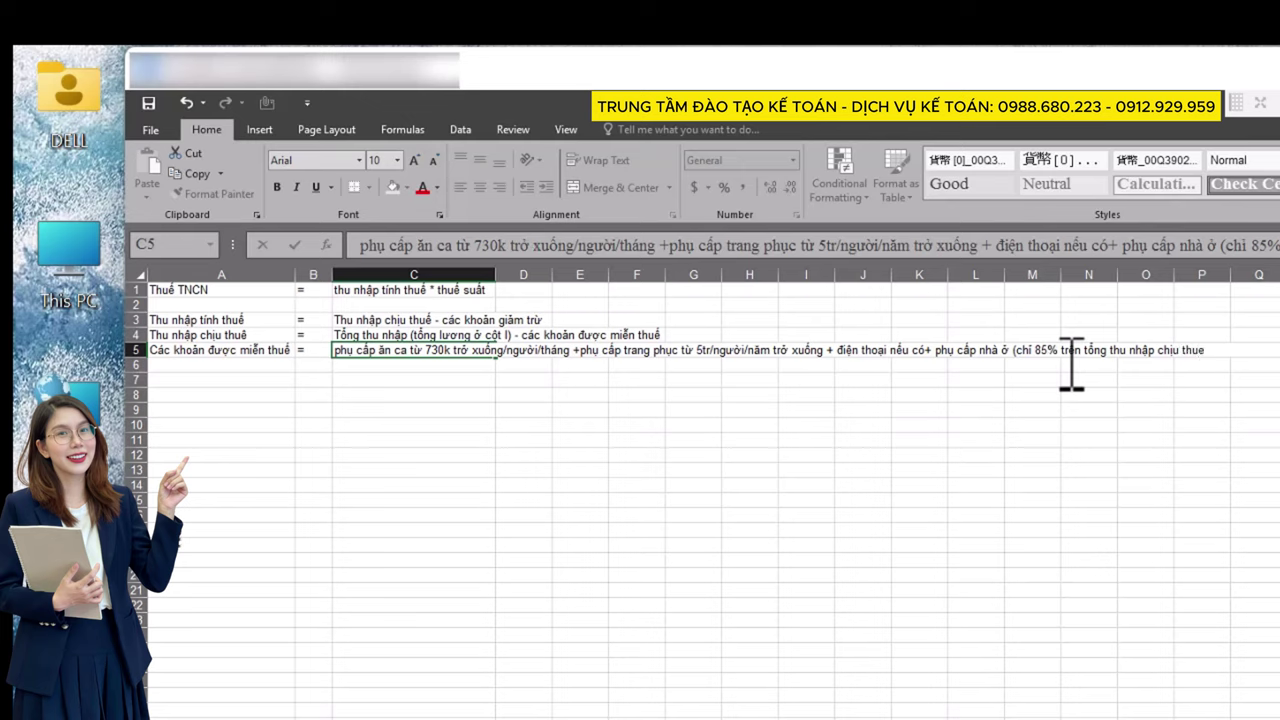
key(BackSpace)
text(ế mà c)
text(hưa kể p)
click(1127, 413)
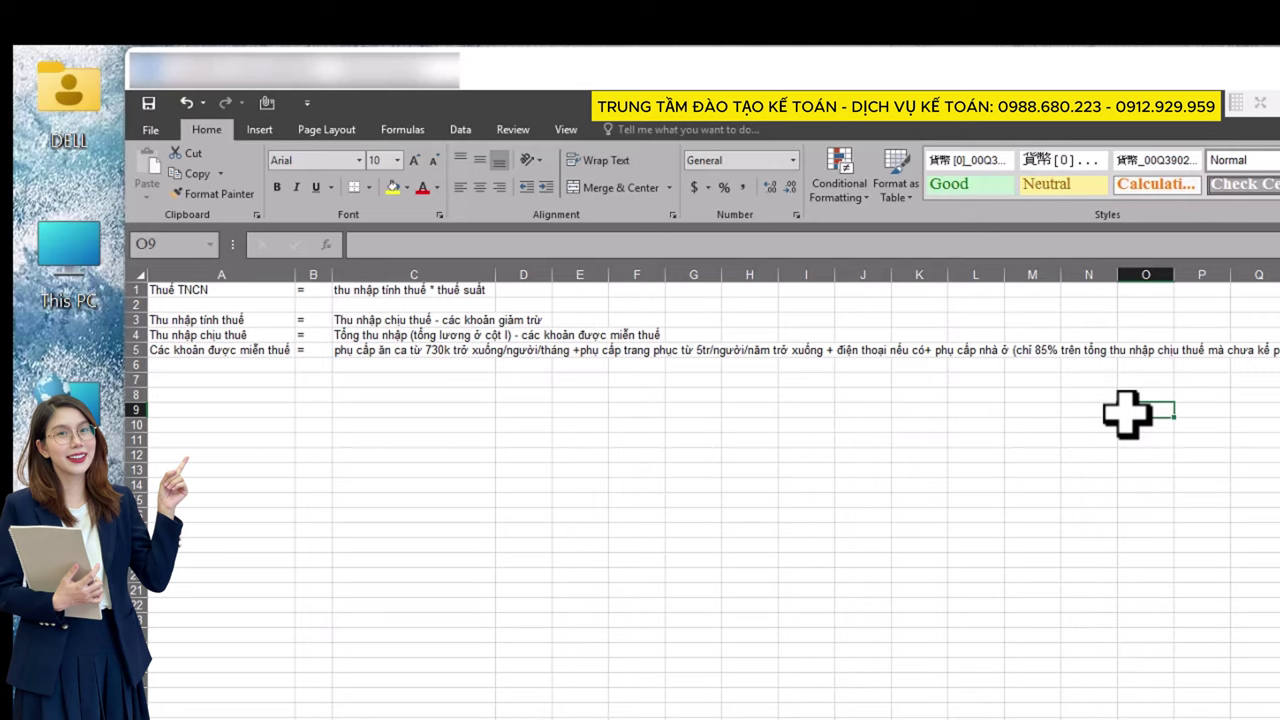
Step: Review the finished C5 exempt-items text, then return to the salary payment sheet
click(372, 355)
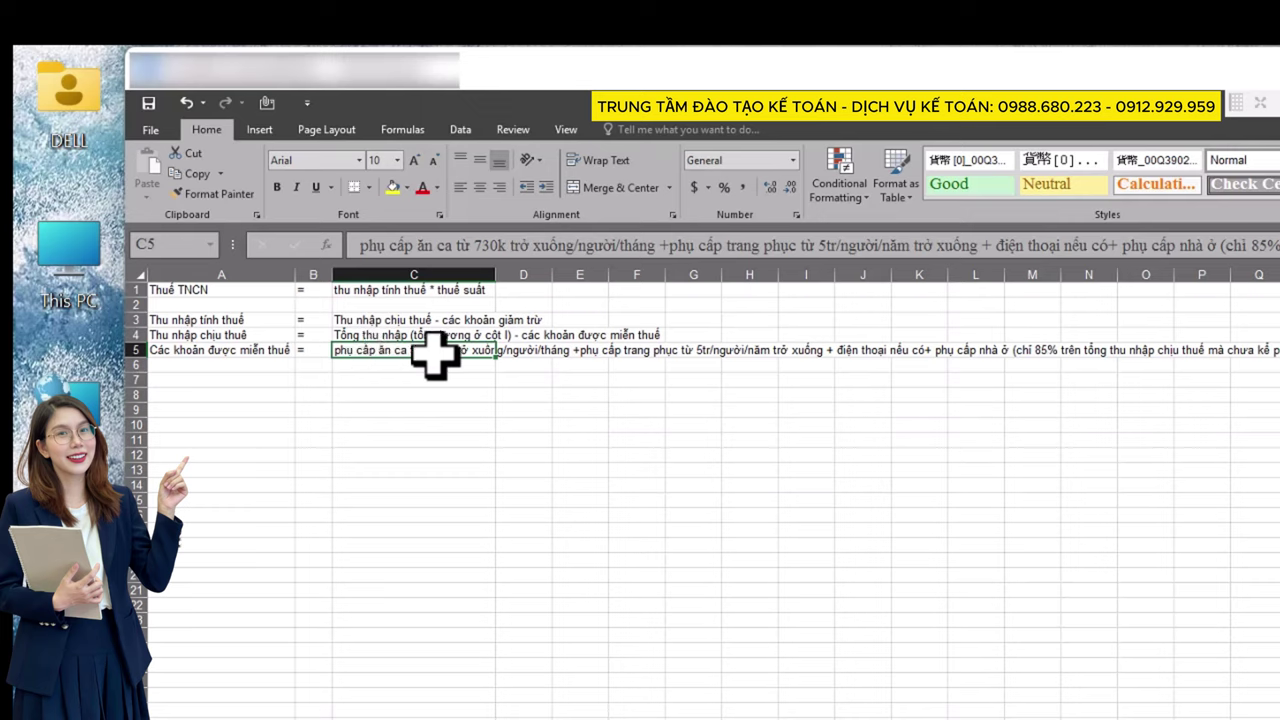
click(748, 501)
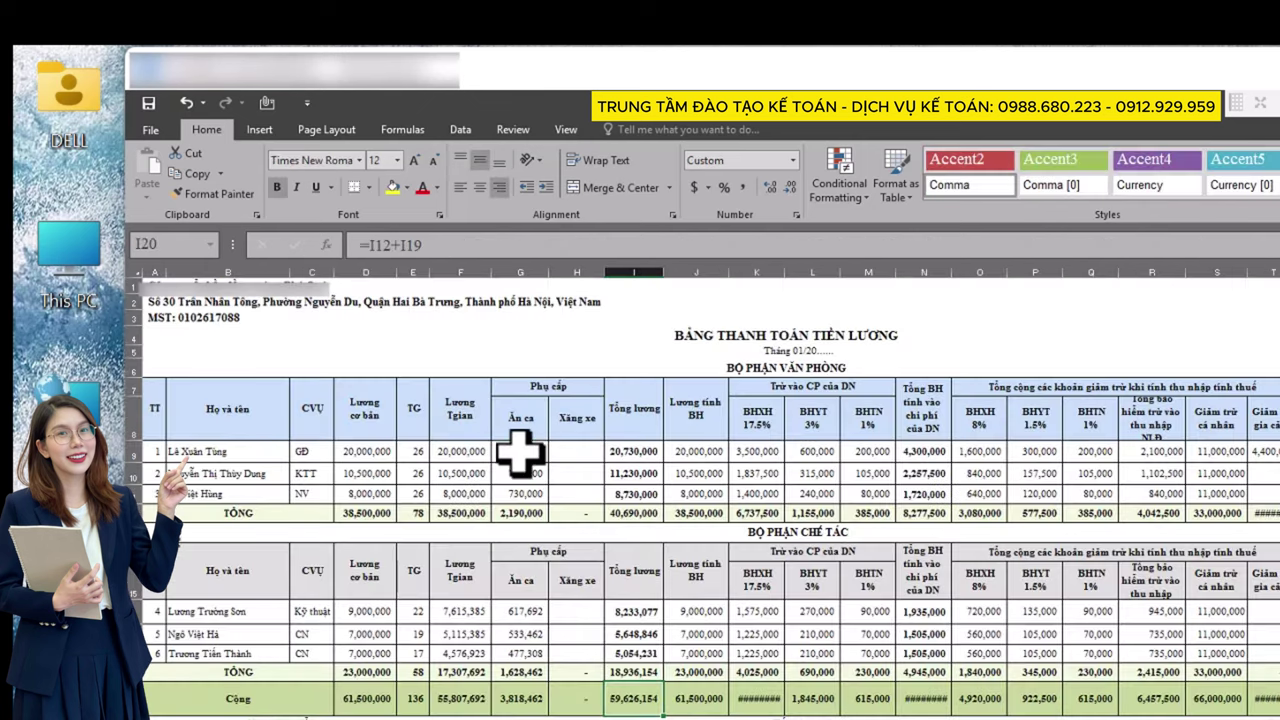
click(520, 452)
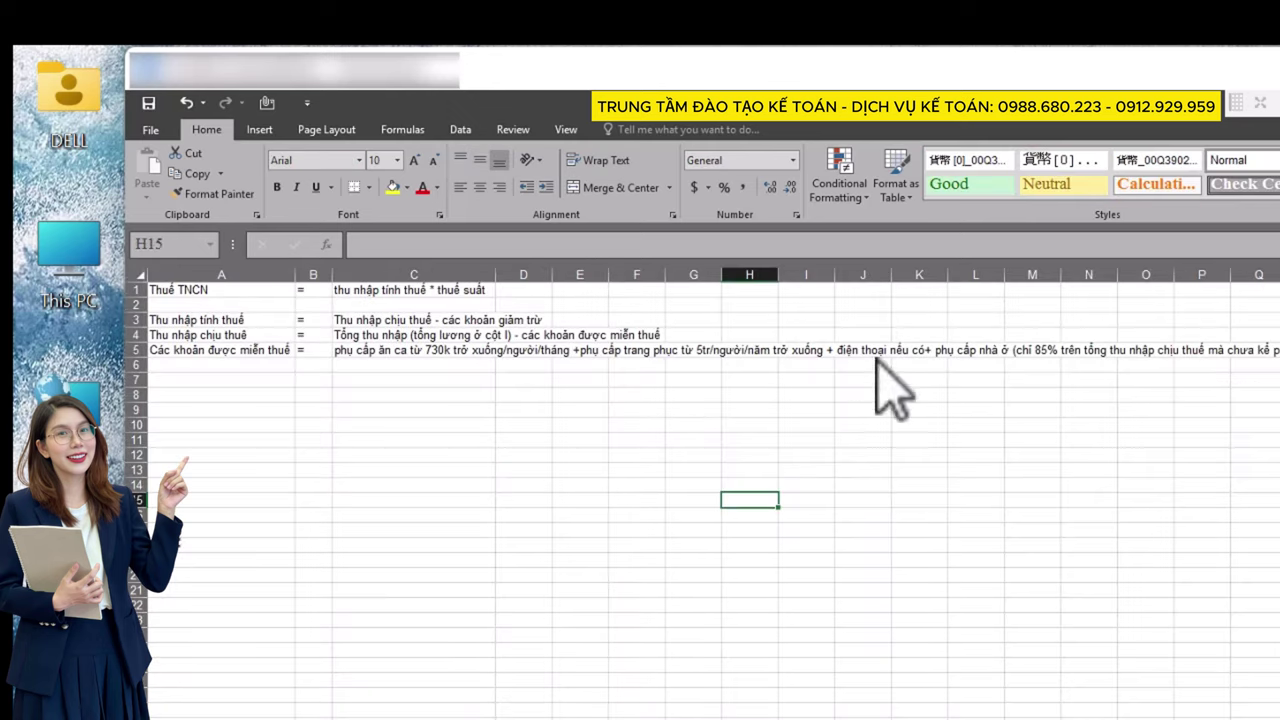
click(812, 442)
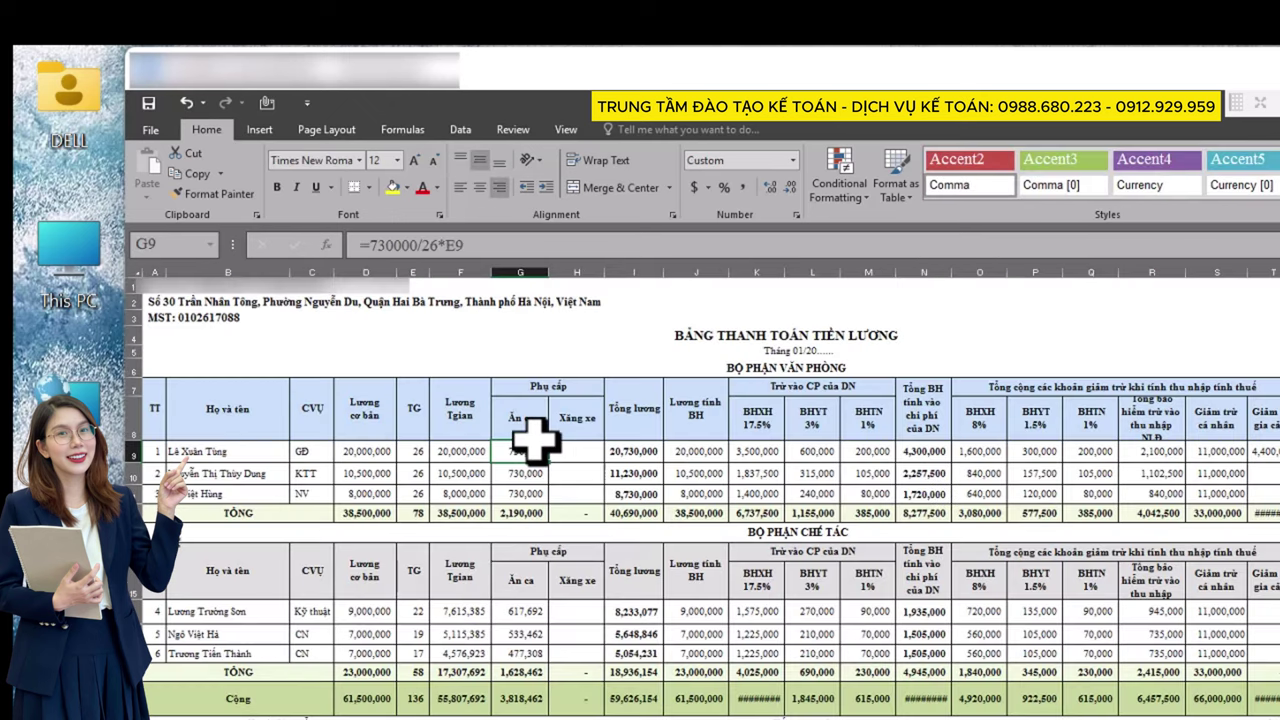
click(385, 451)
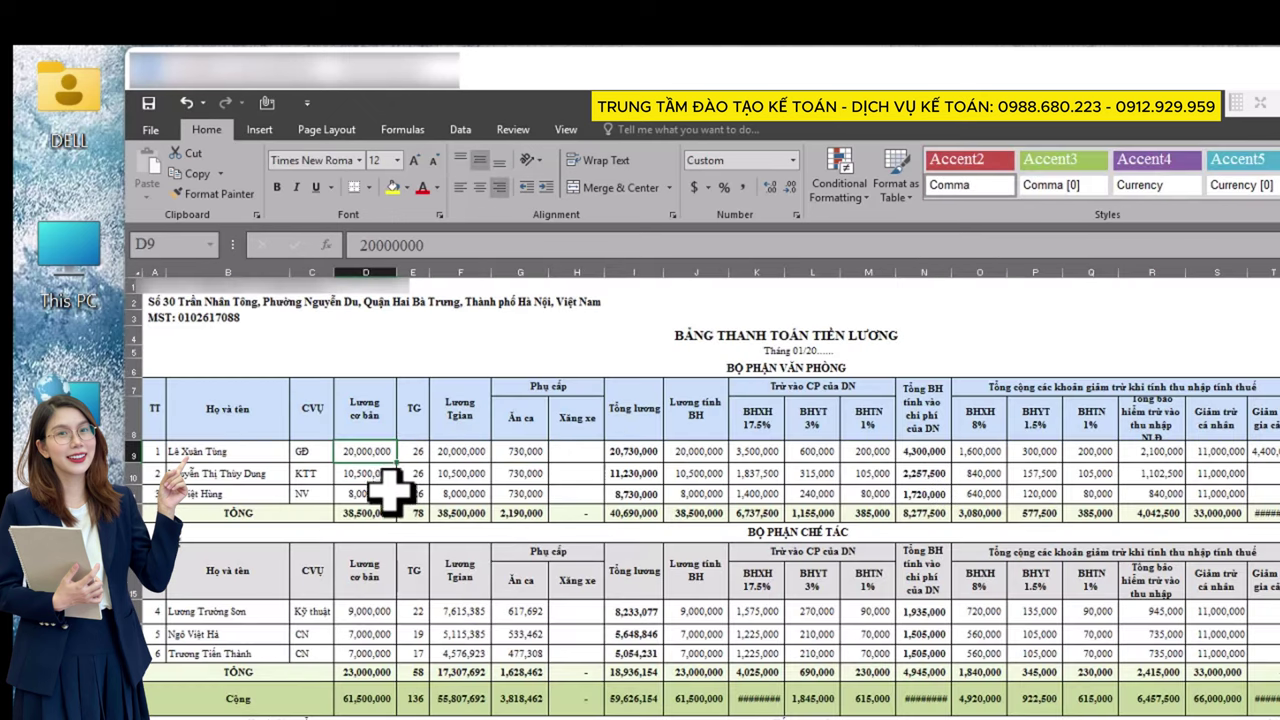
click(385, 490)
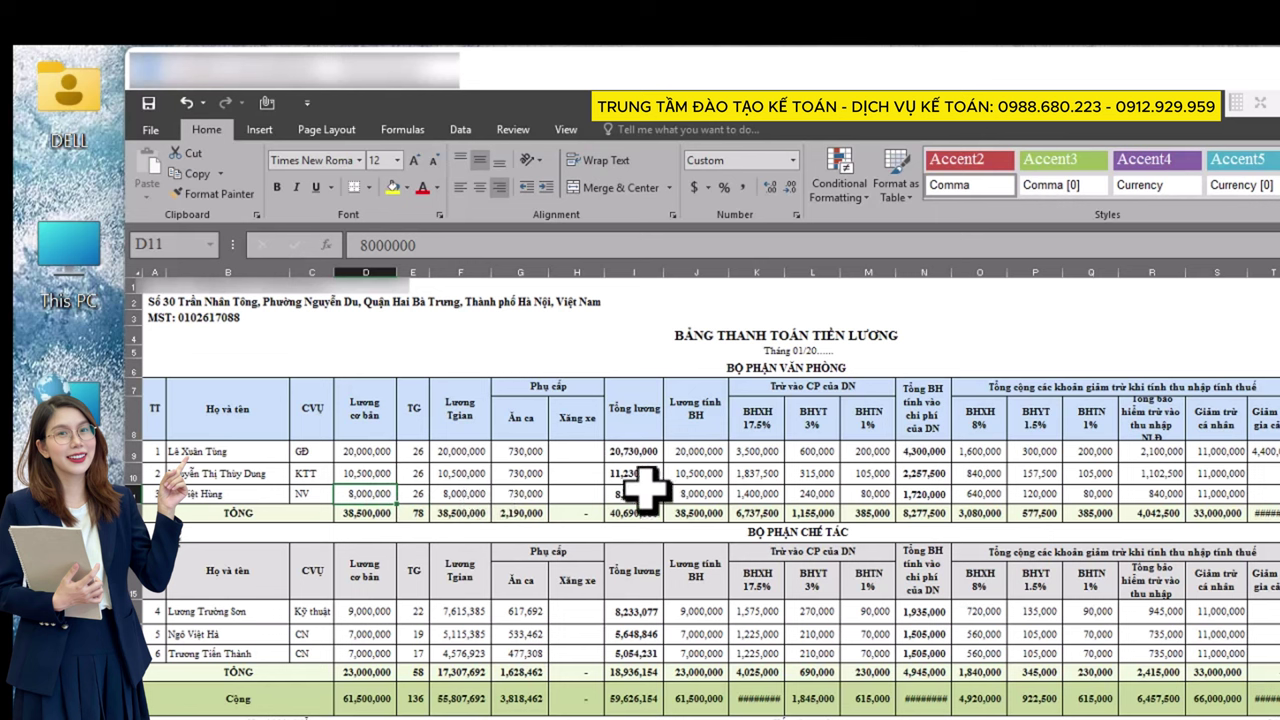
click(636, 655)
click(634, 636)
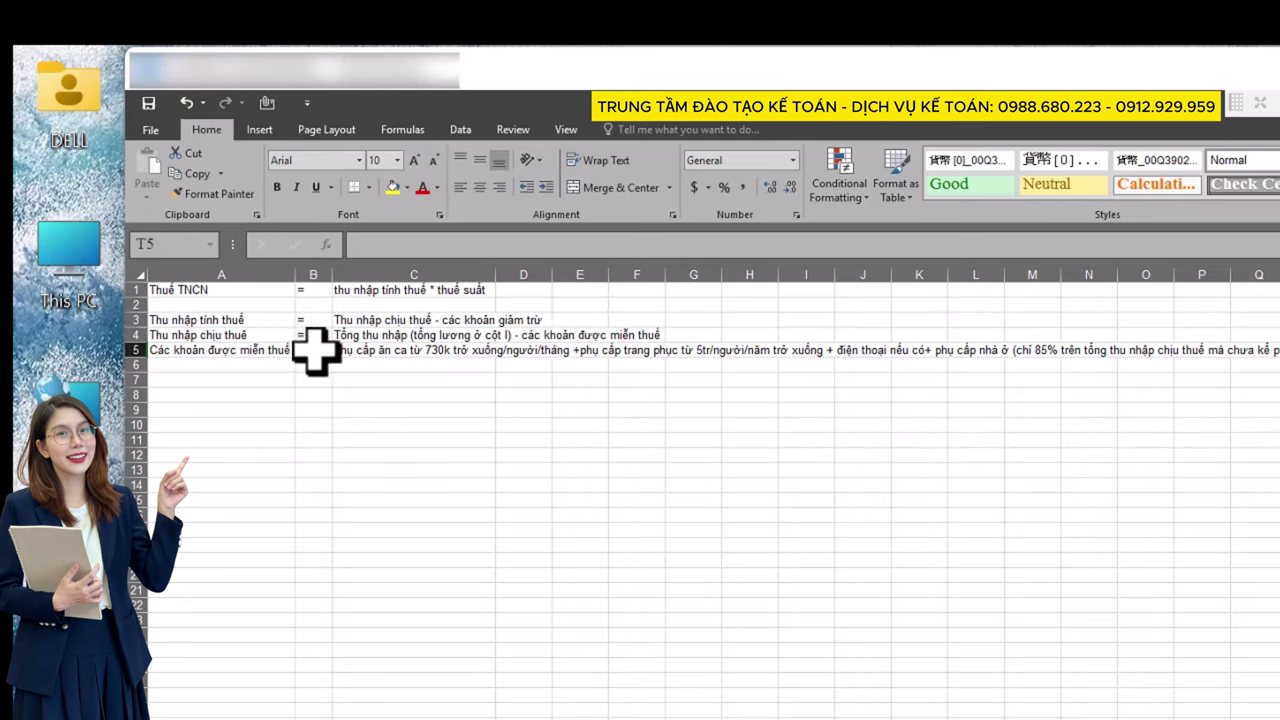
click(238, 336)
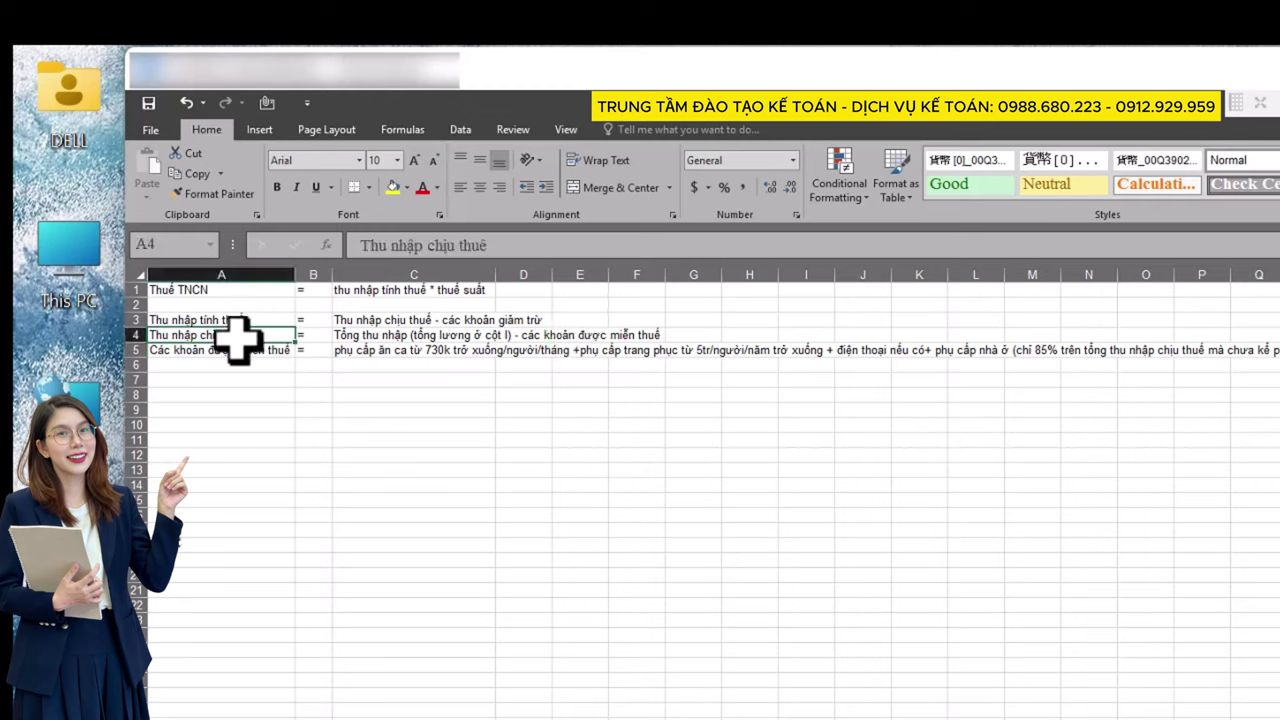
click(382, 322)
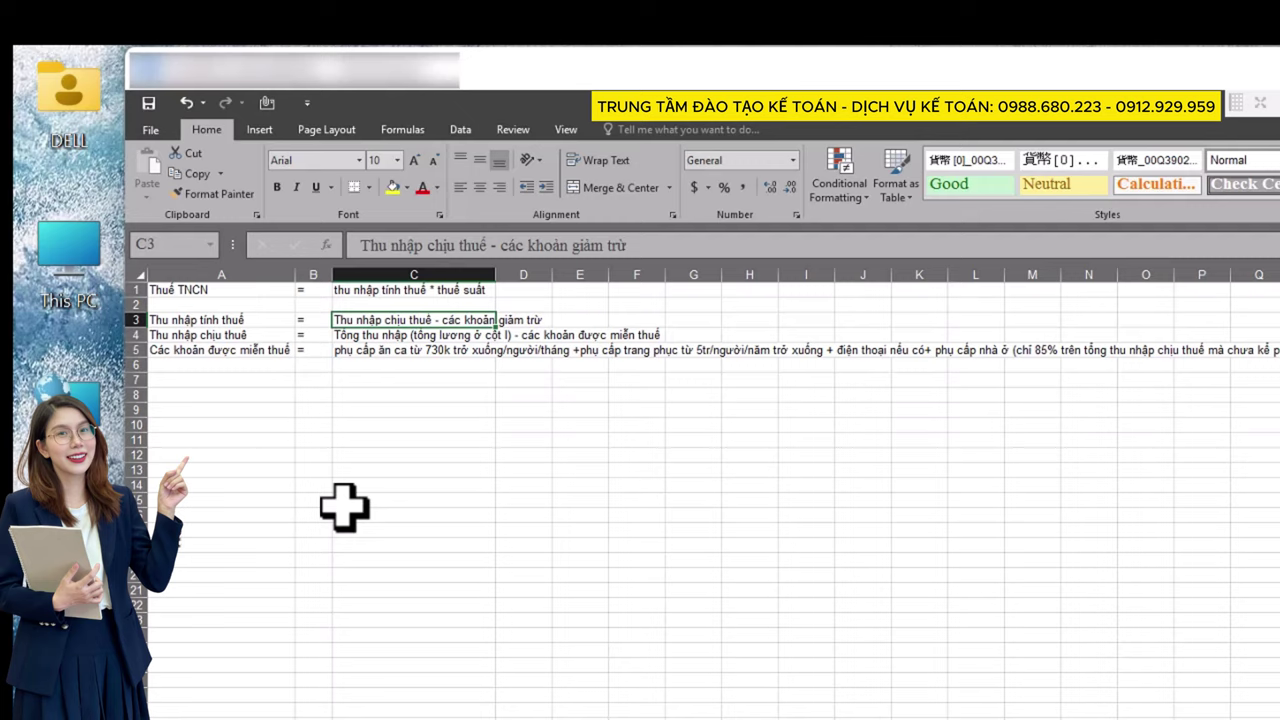
click(574, 350)
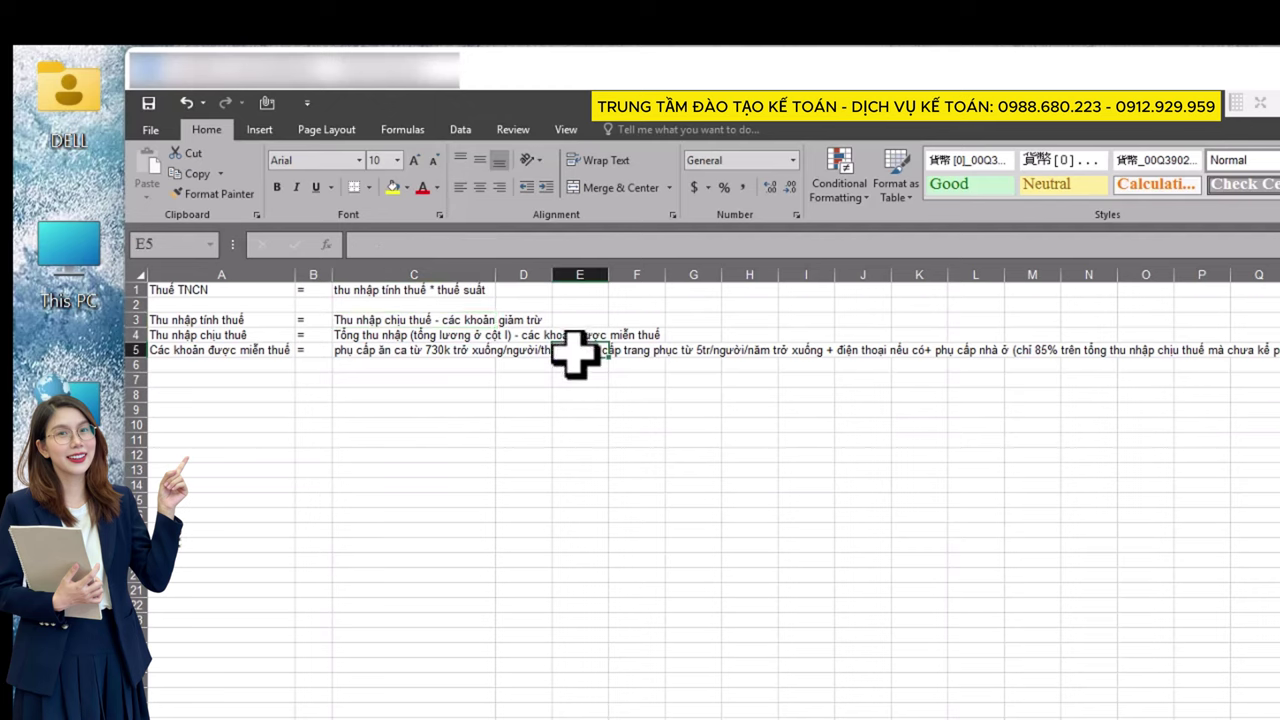
click(487, 320)
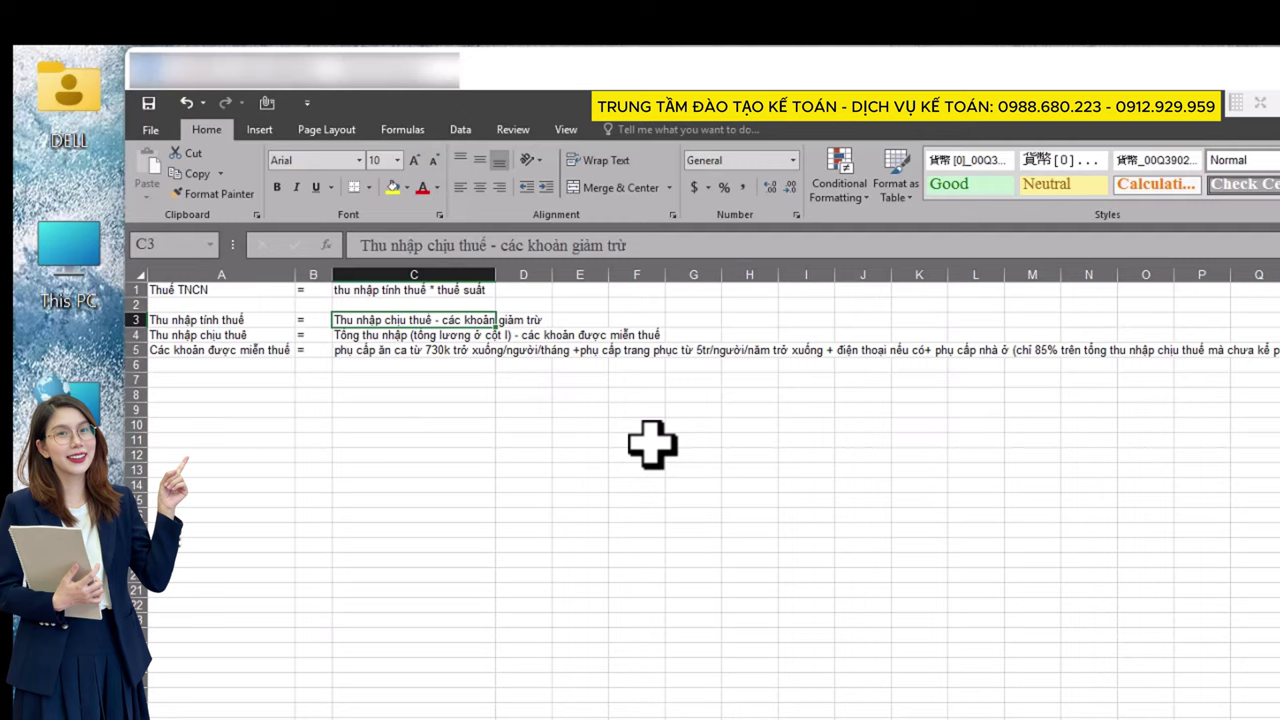
click(218, 385)
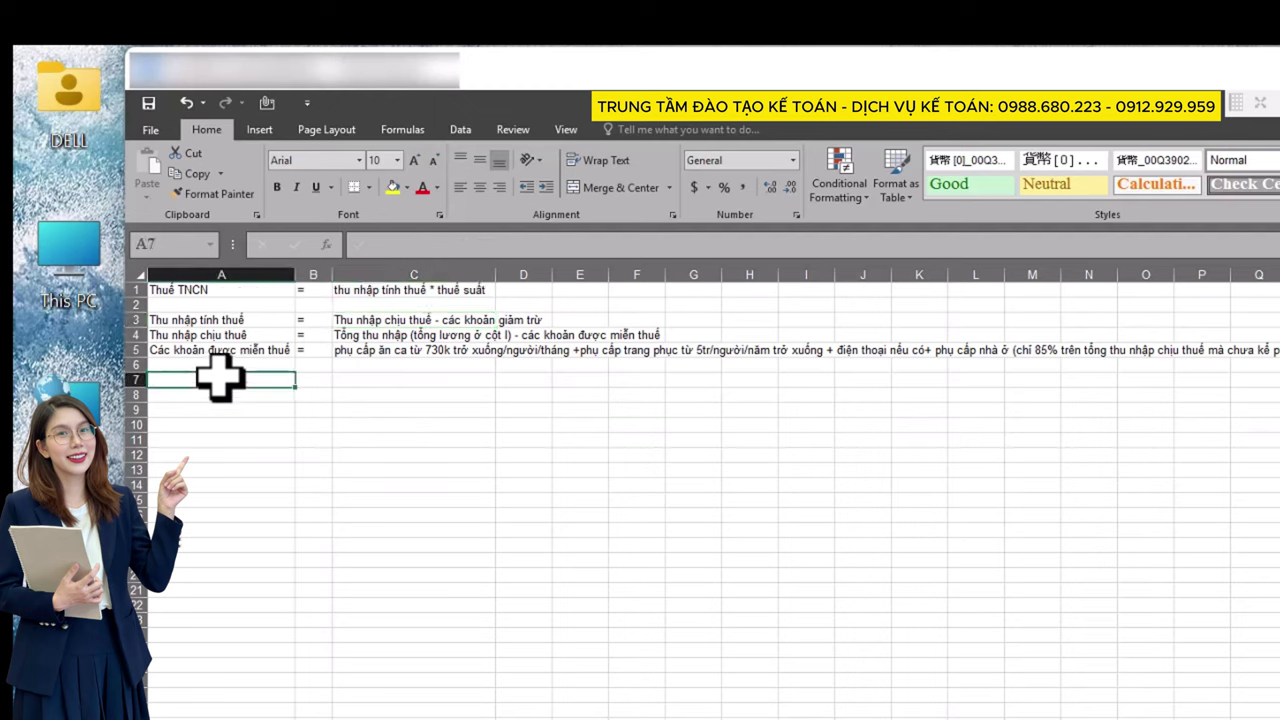
Step: Define 'Các khoản giảm trừ' in row 7: 11tr personal, 4,4tr per dependant, 10,5% insurance
text(Các khoản giảm trừ)
key(Tab)
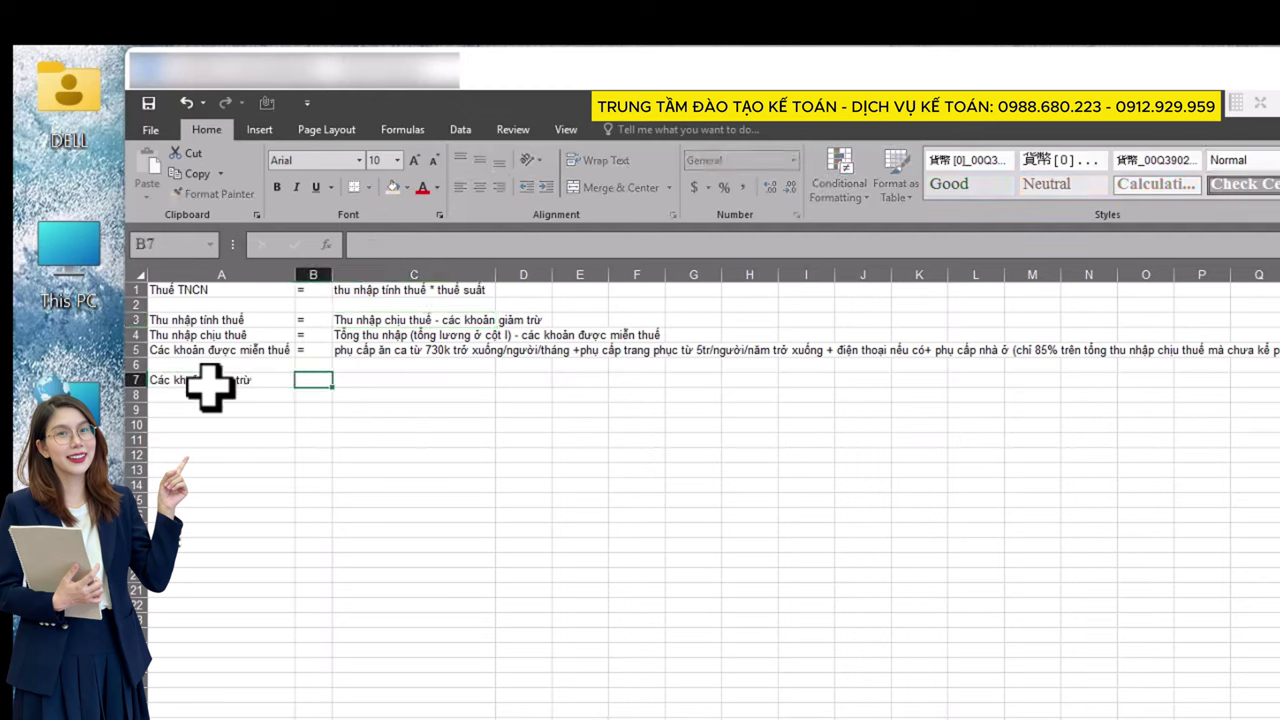
text(=)
key(Tab)
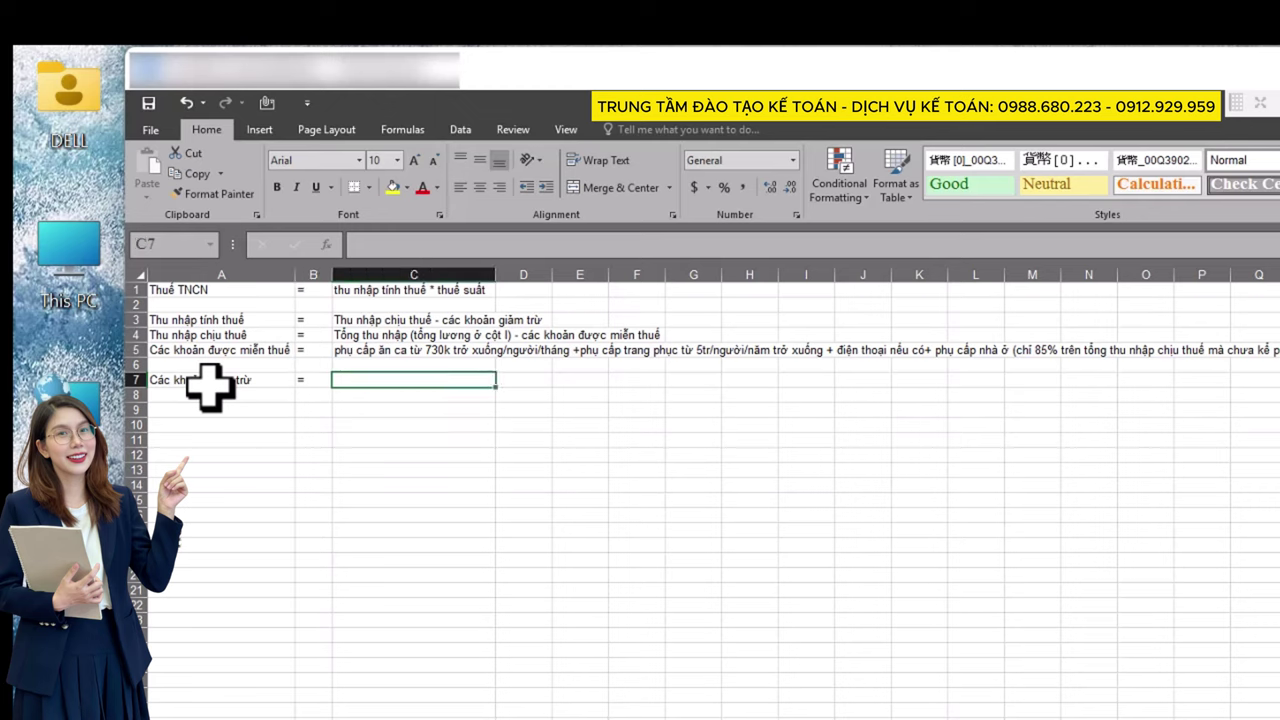
text(giảm trừ ch)
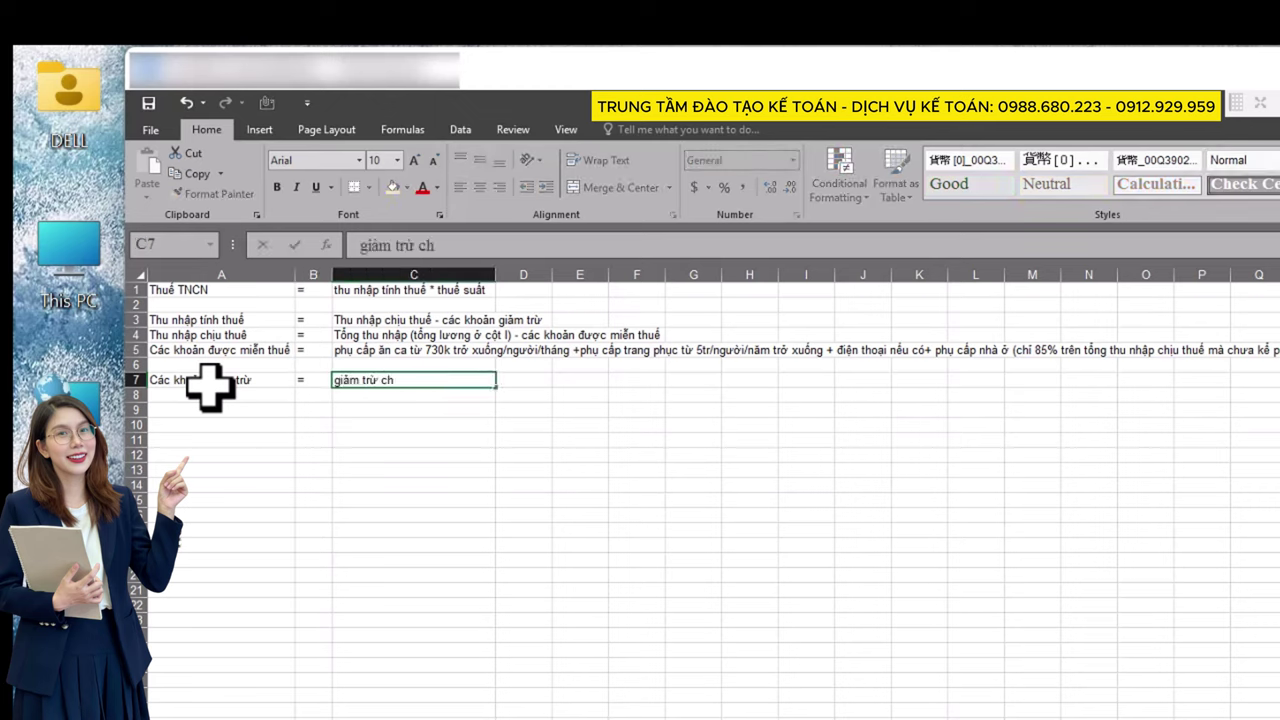
text(o bản thân NLĐ 11)
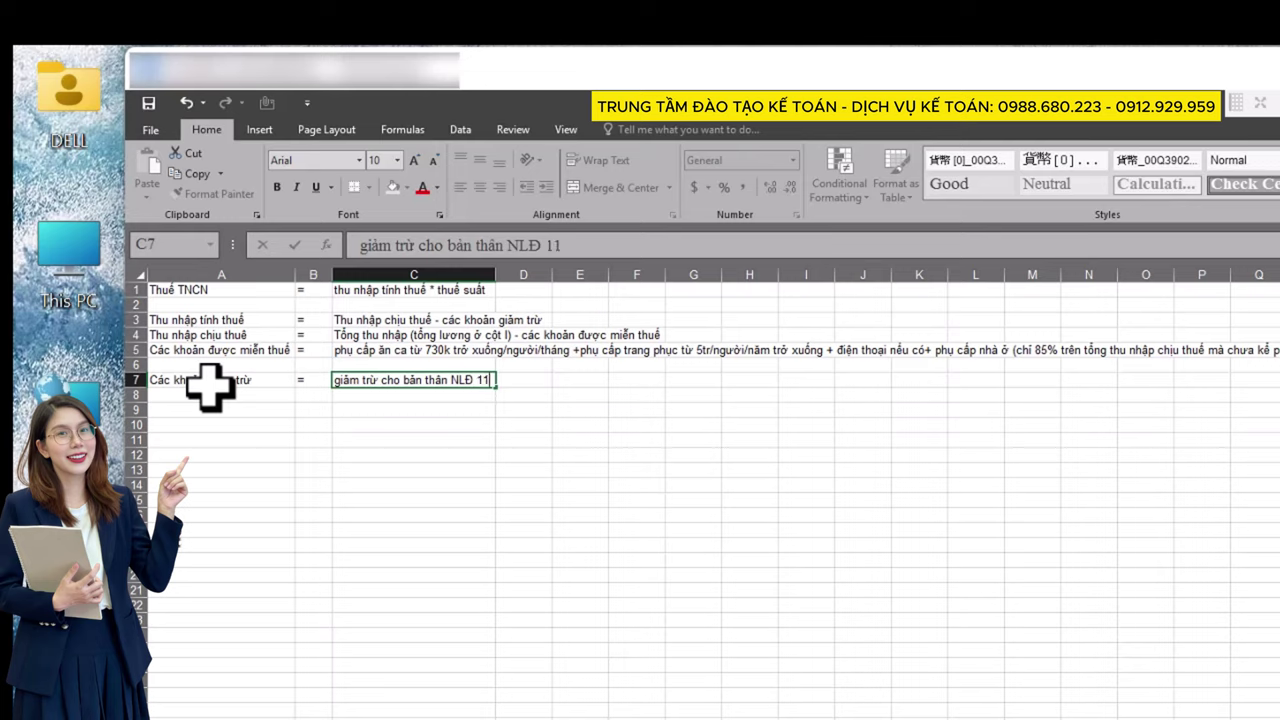
text(tr/ngư)
text(ời/tháng )
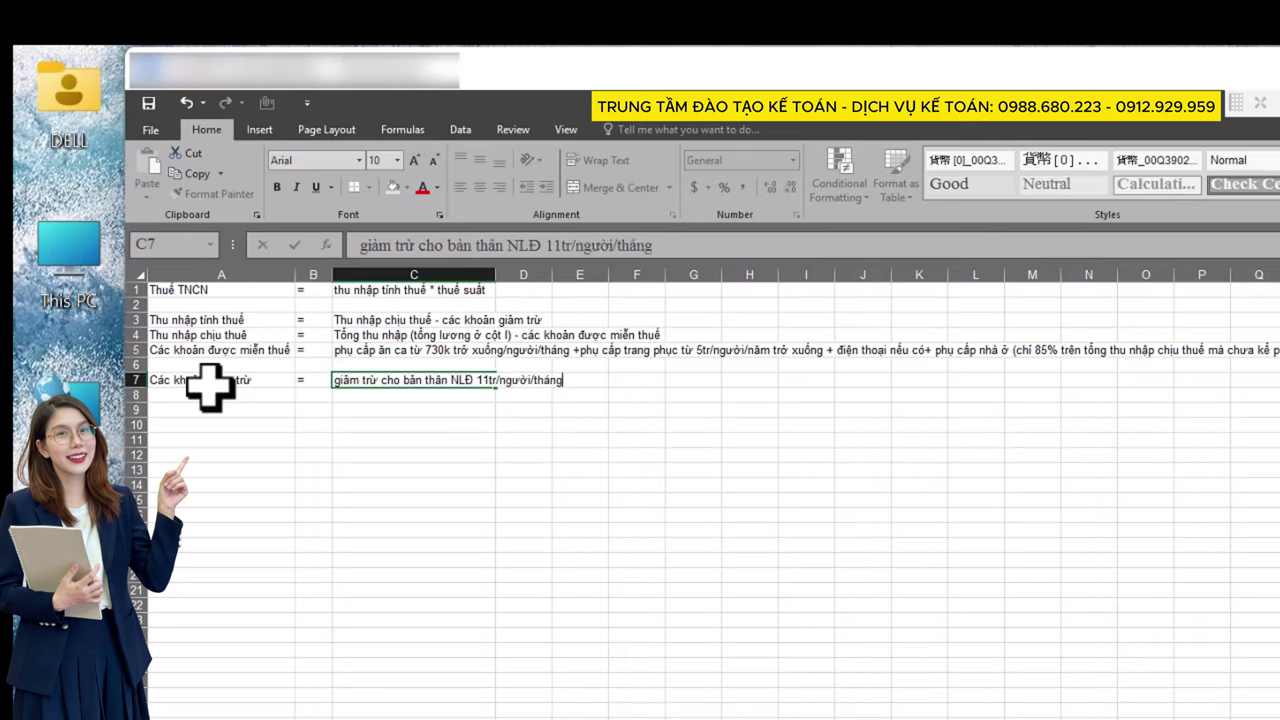
text(+ 4,4t)
text(r/)
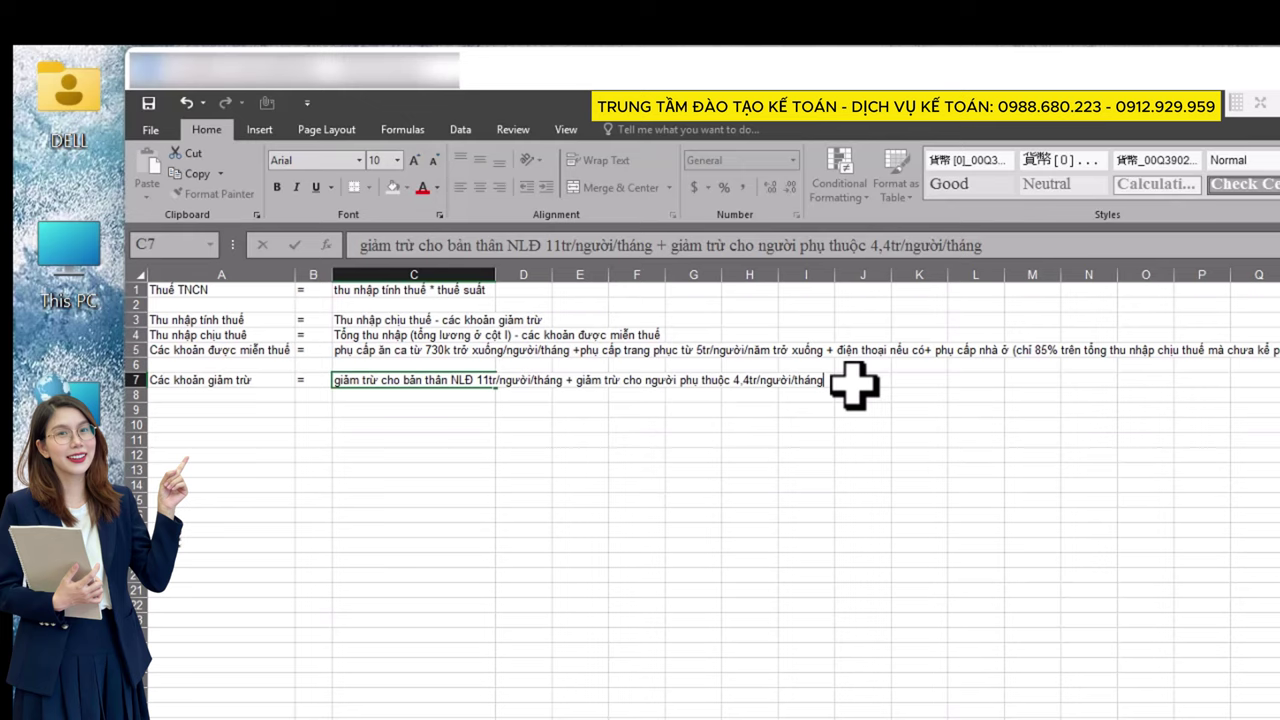
text(+ gi)
text(ảm trừ B)
text(H trừ)
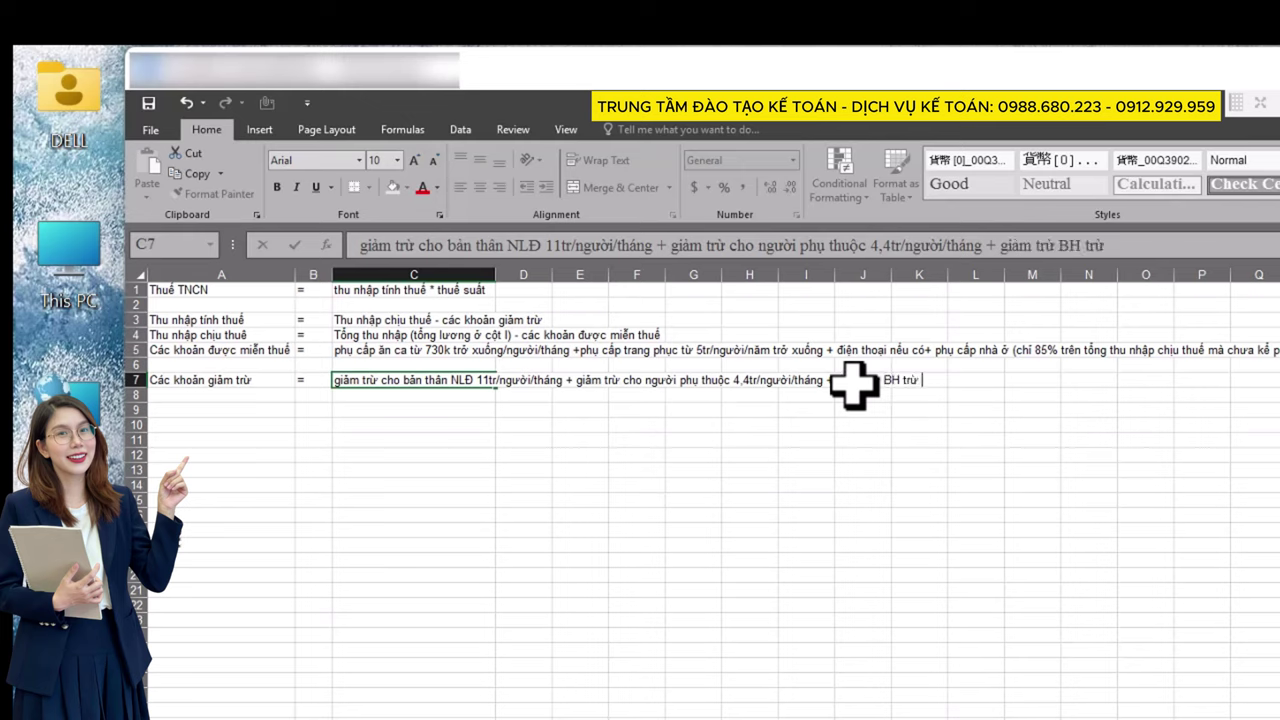
text( vào lương N)
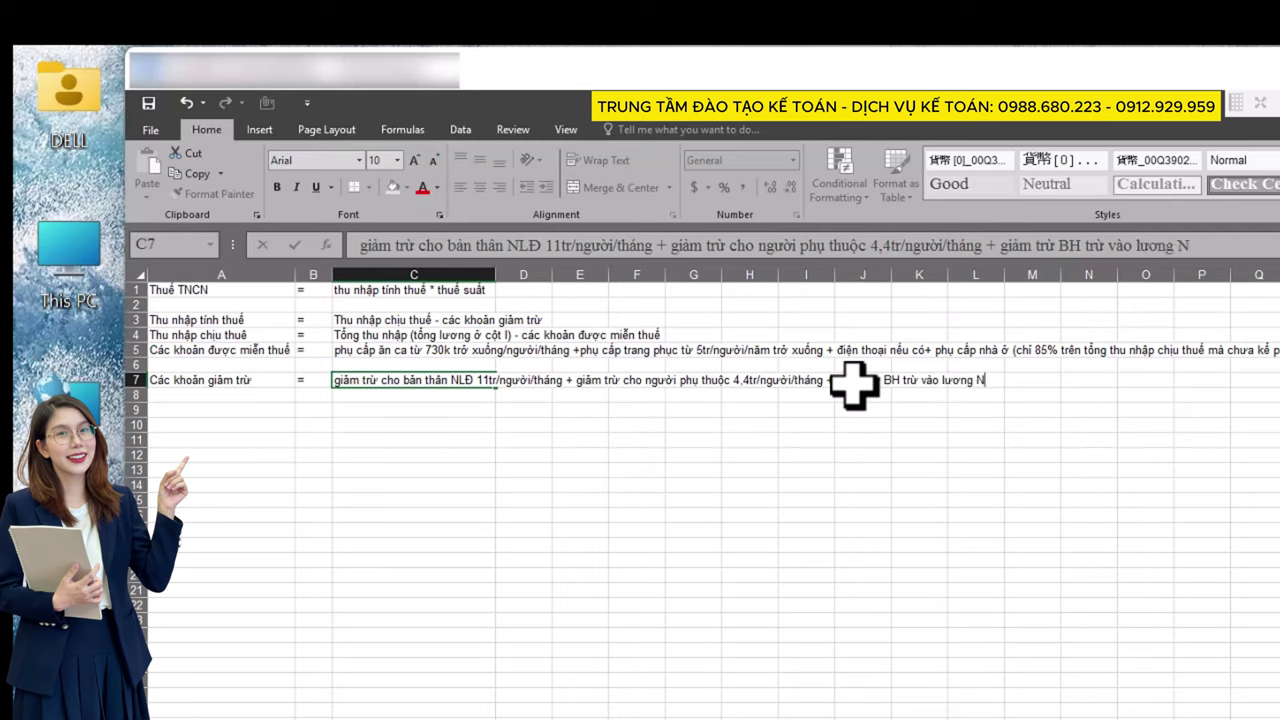
text(LDd)
text( 10,5%)
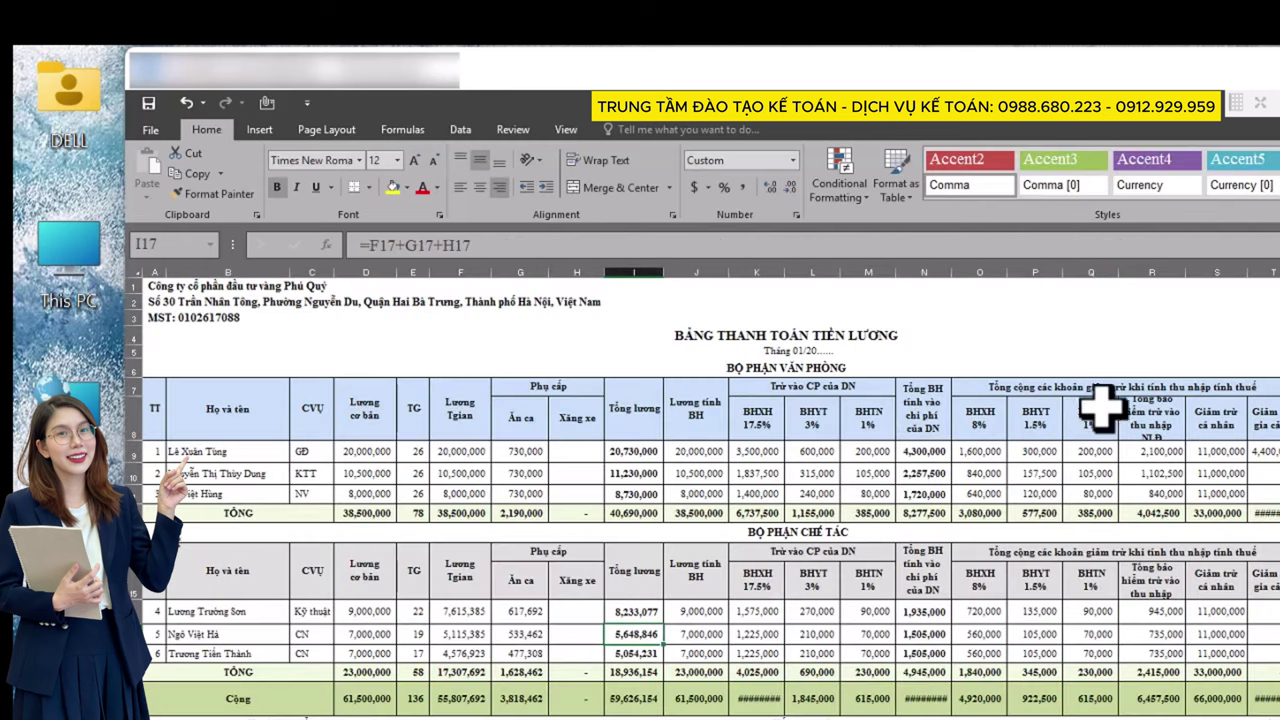
drag(990, 420, 1105, 420)
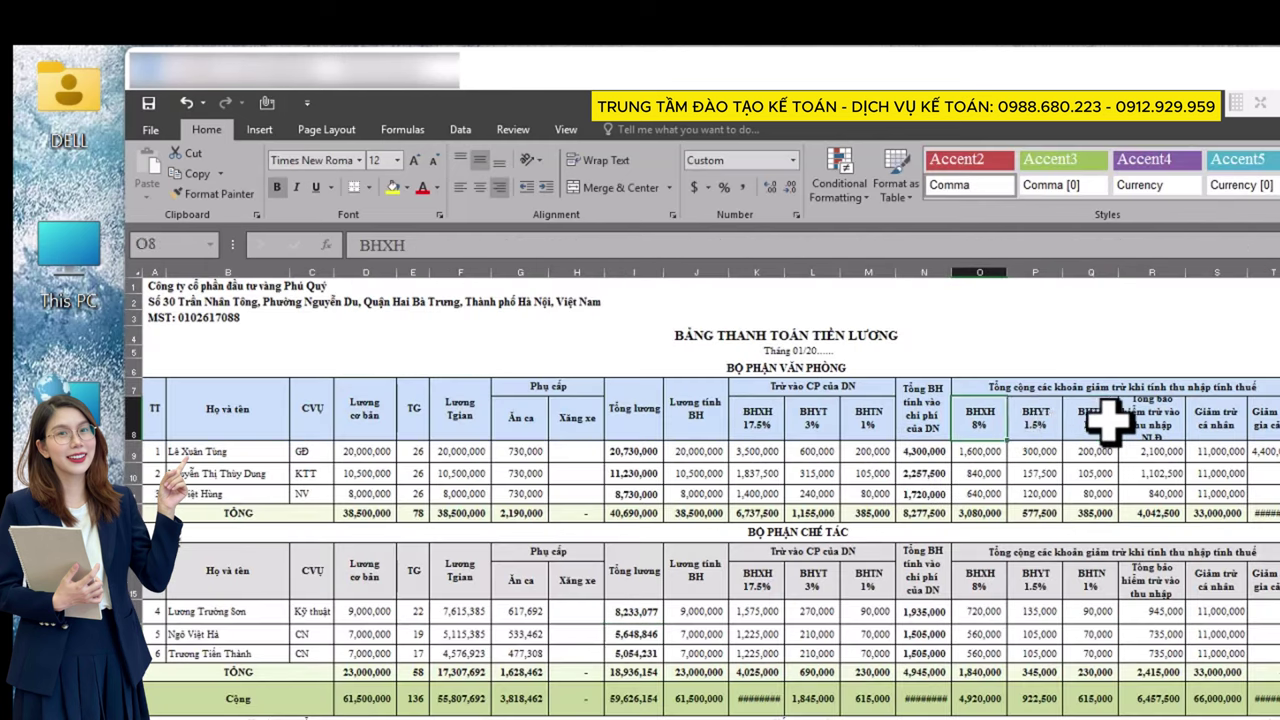
click(1165, 455)
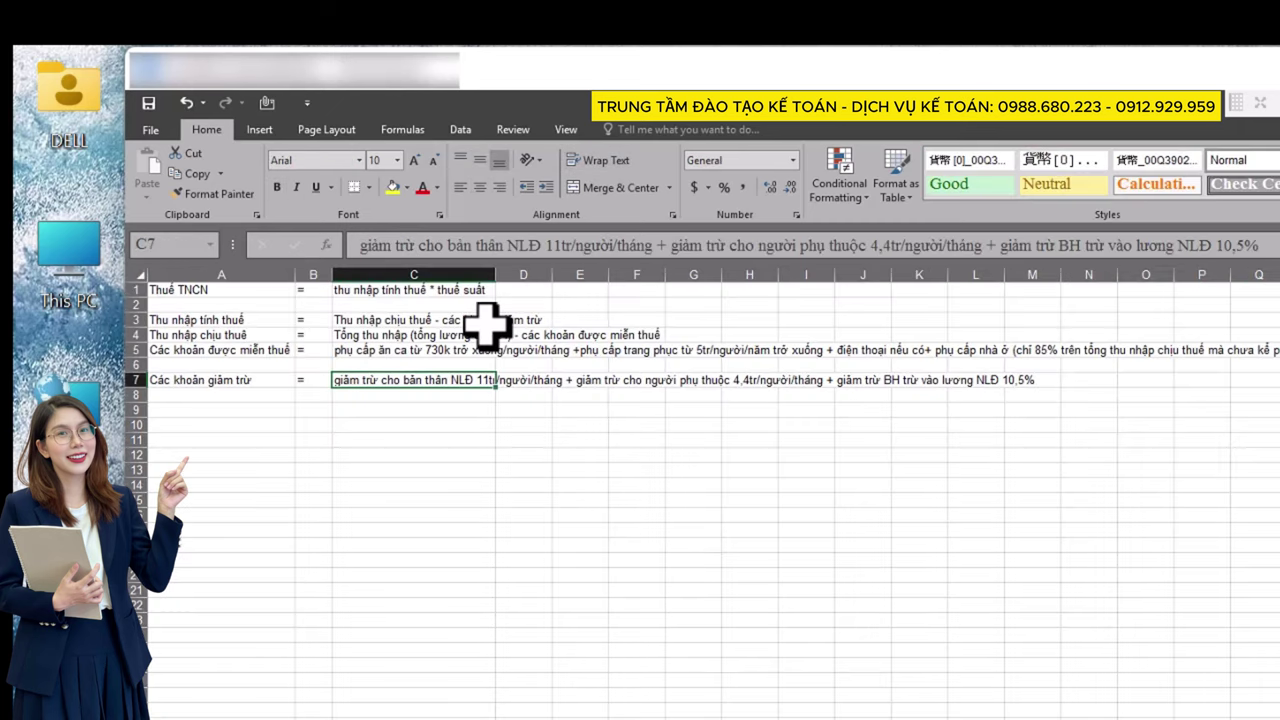
click(487, 320)
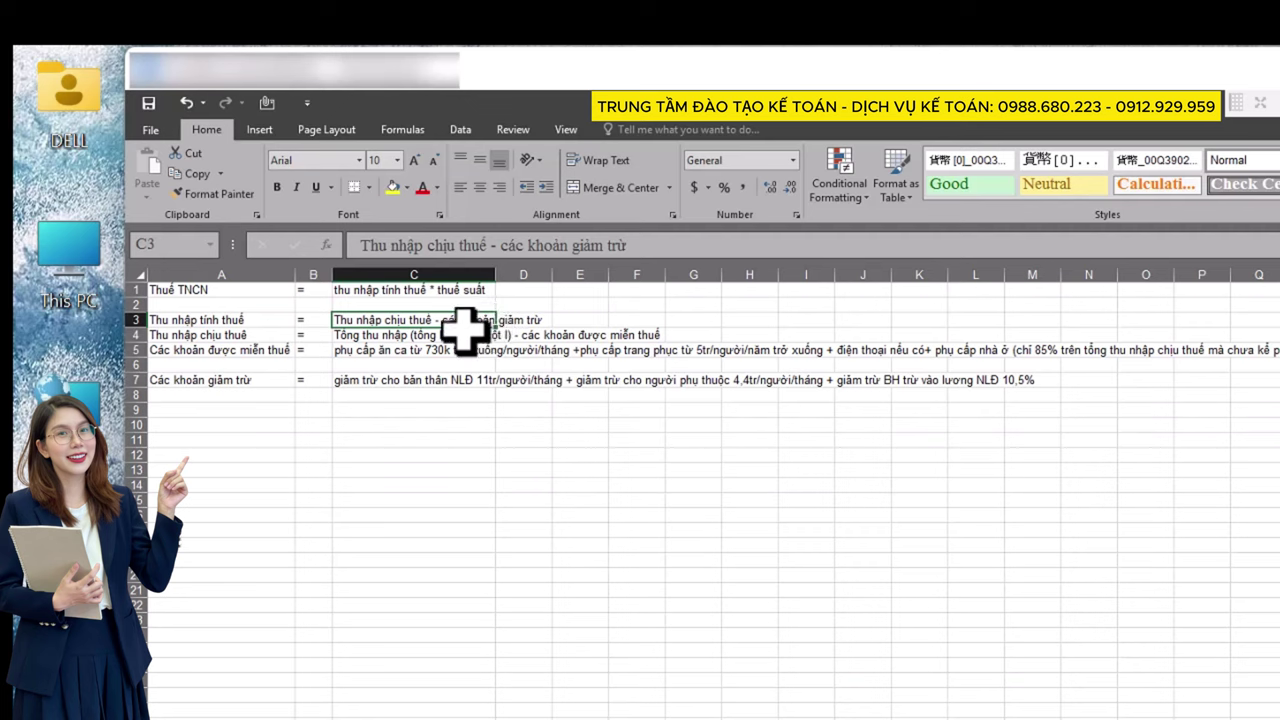
click(243, 322)
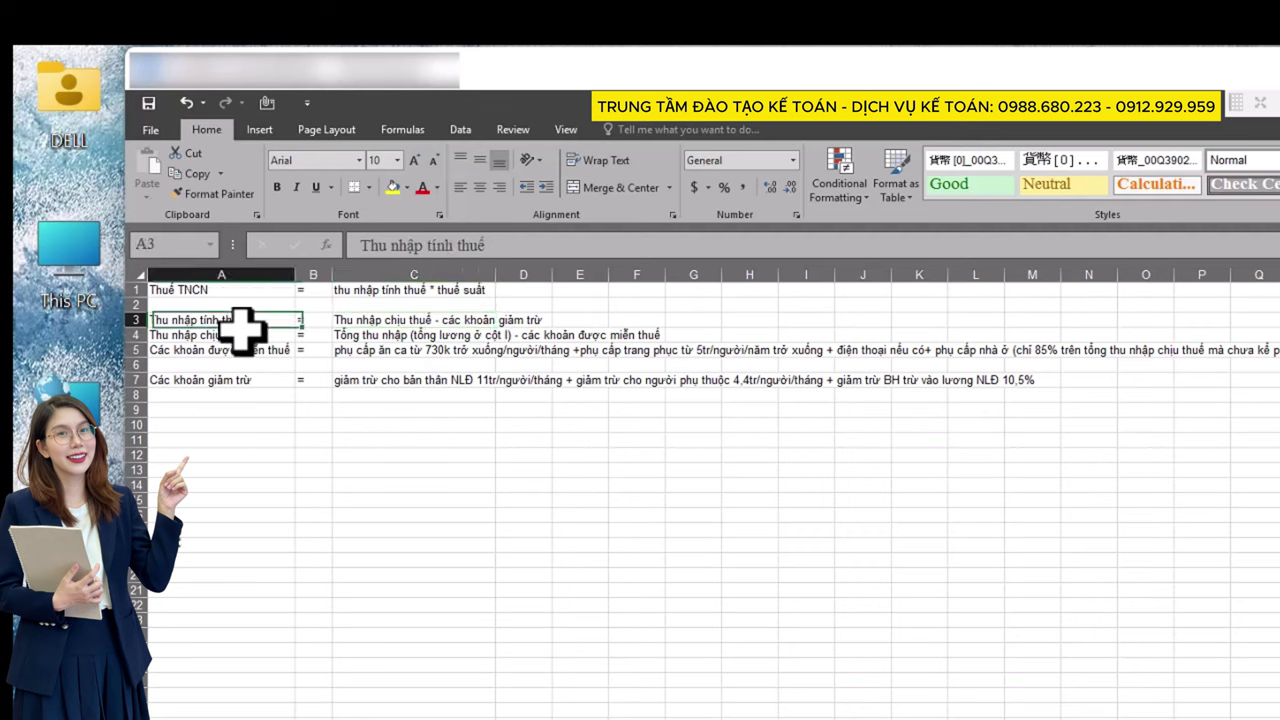
click(208, 411)
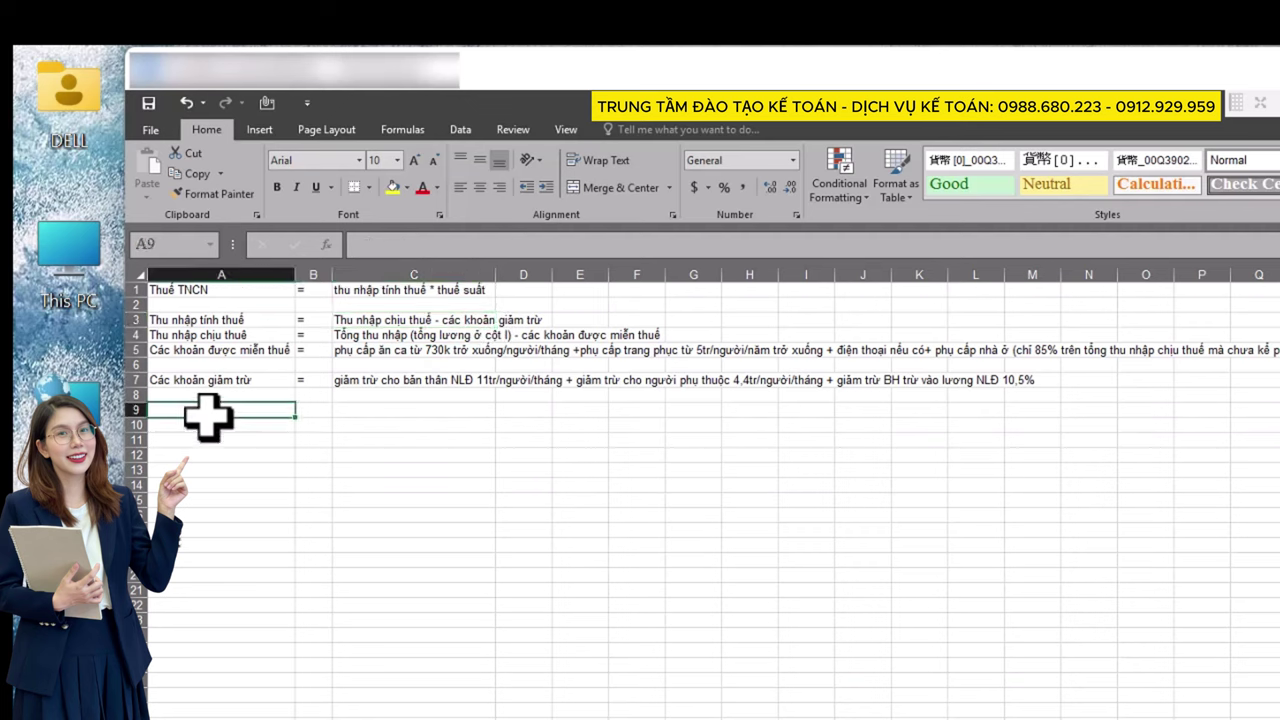
Step: Enter 'Thuế suất' in row 9, noting it follows progressive brackets based on thu nhập tính thuế
text(Thuế suất)
key(Tab)
key(Tab)
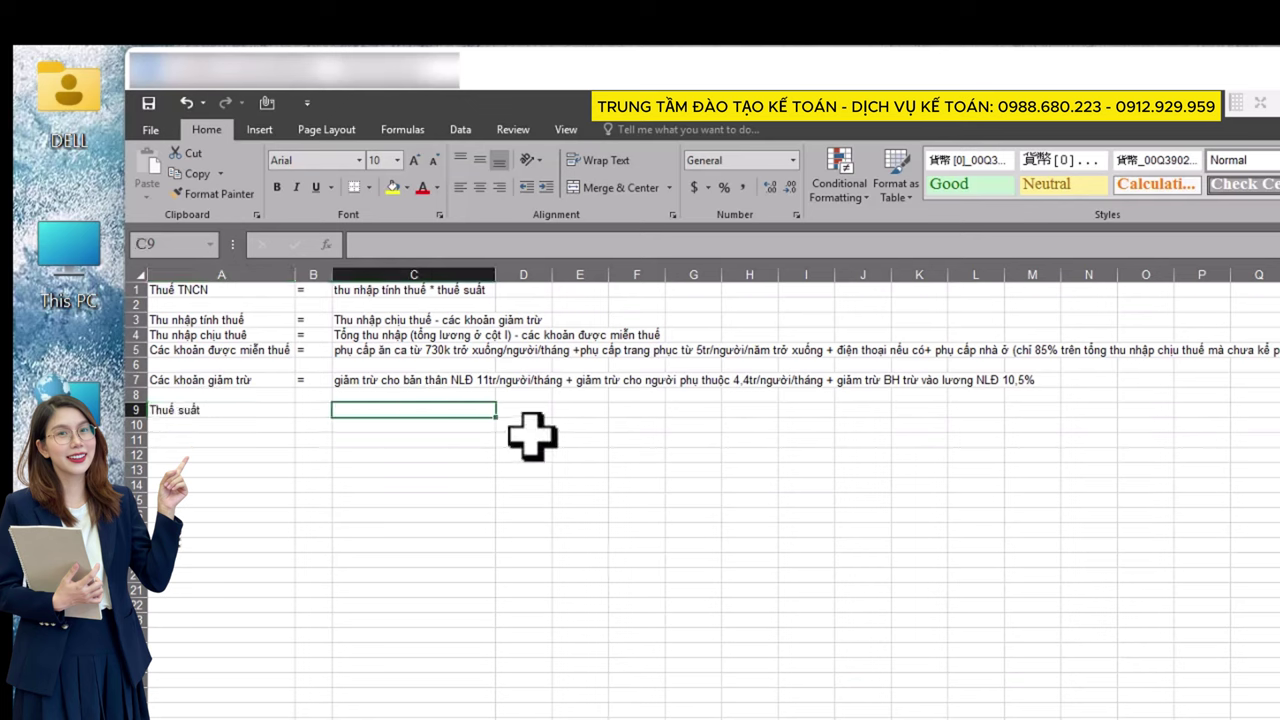
text(Phụ t)
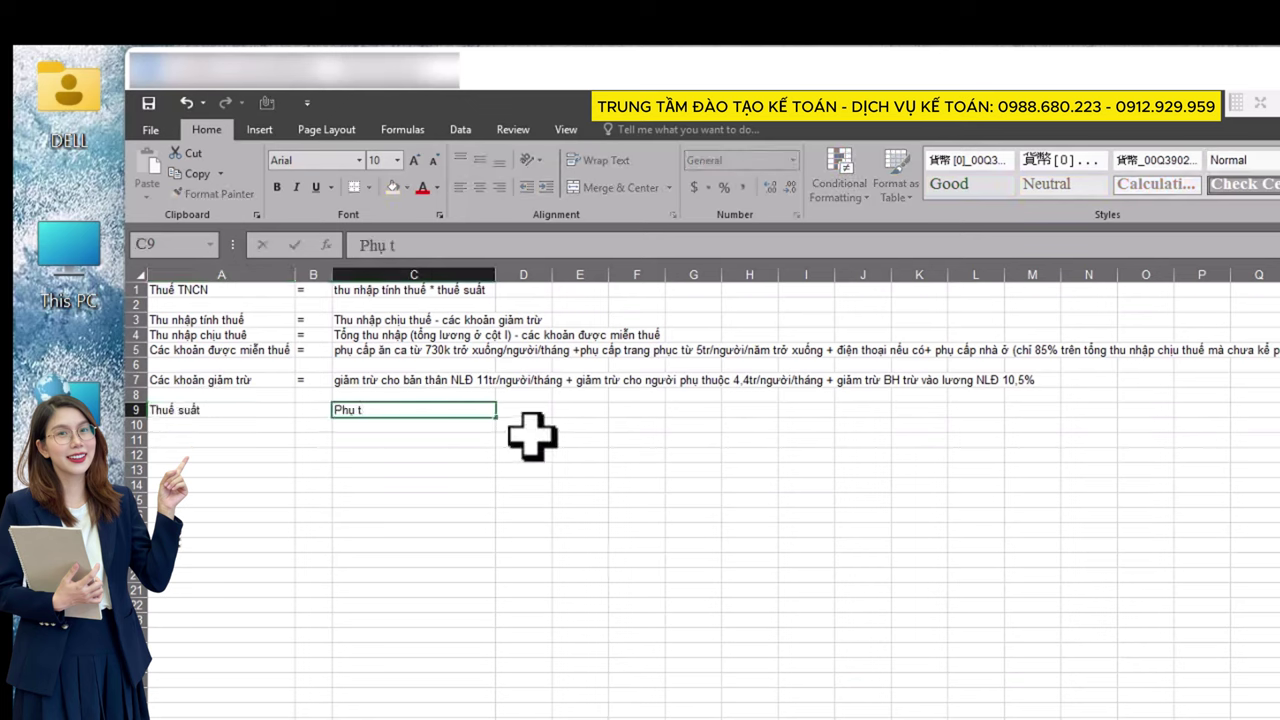
key(BackSpace)
key(BackSpace)
key(BackSpace)
key(BackSpace)
key(BackSpace)
text(Đ)
text(ược tính theo)
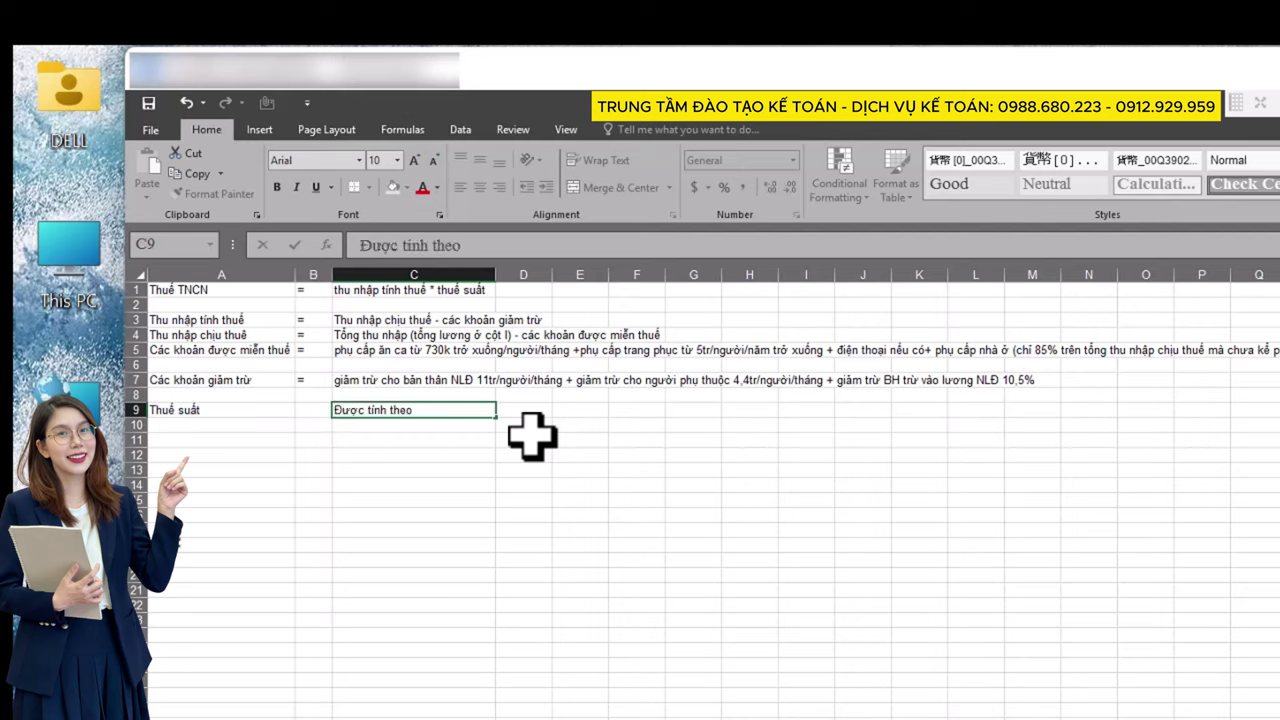
text( bieểu lũy t)
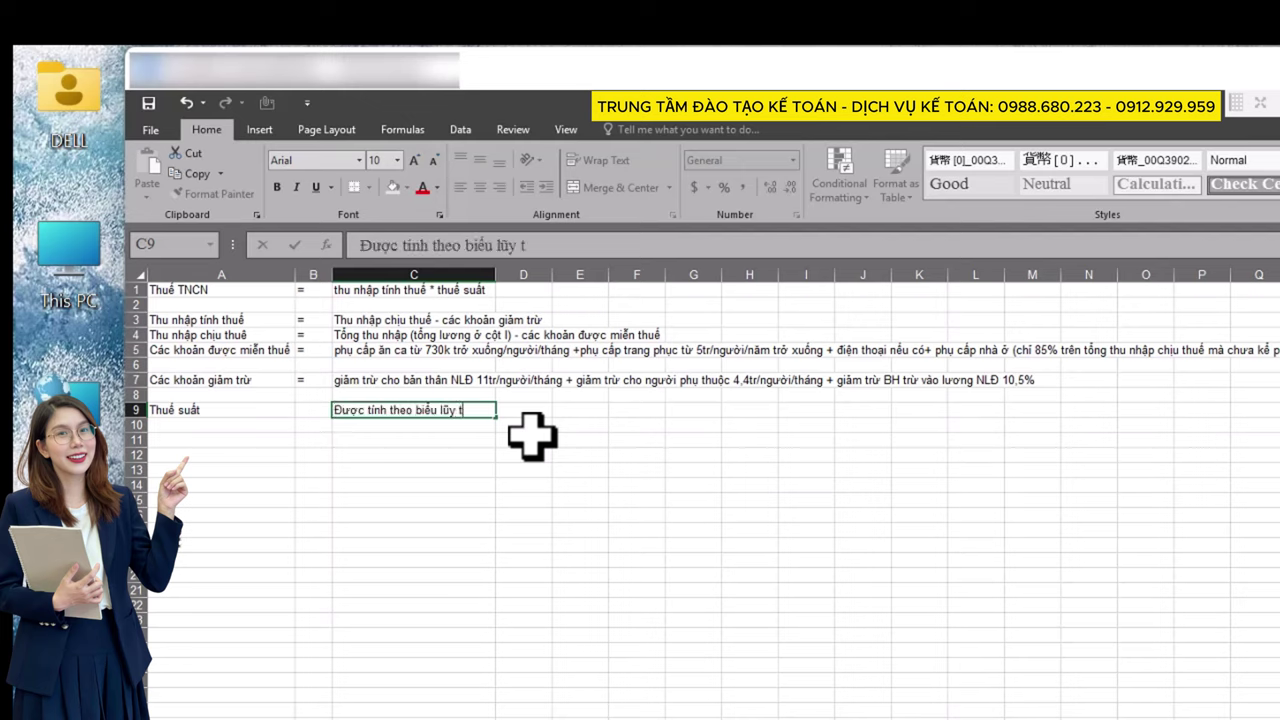
text(iêến từng p)
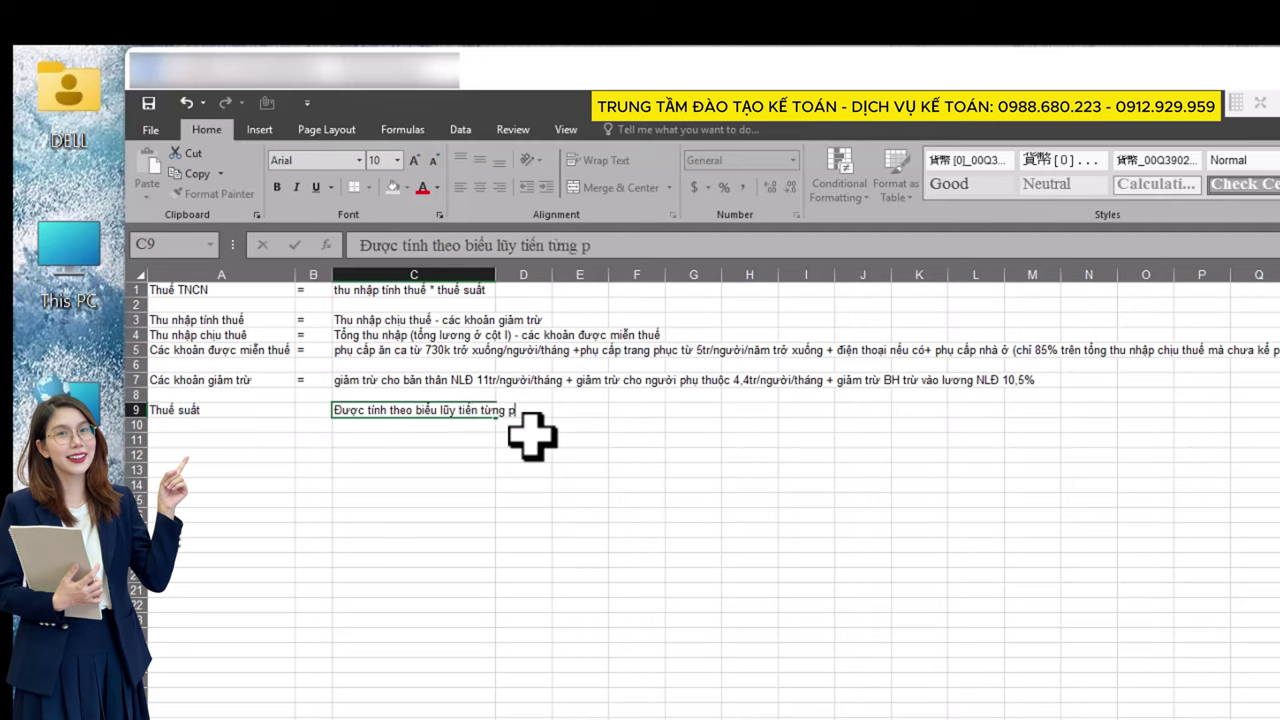
text(hân, phụ)
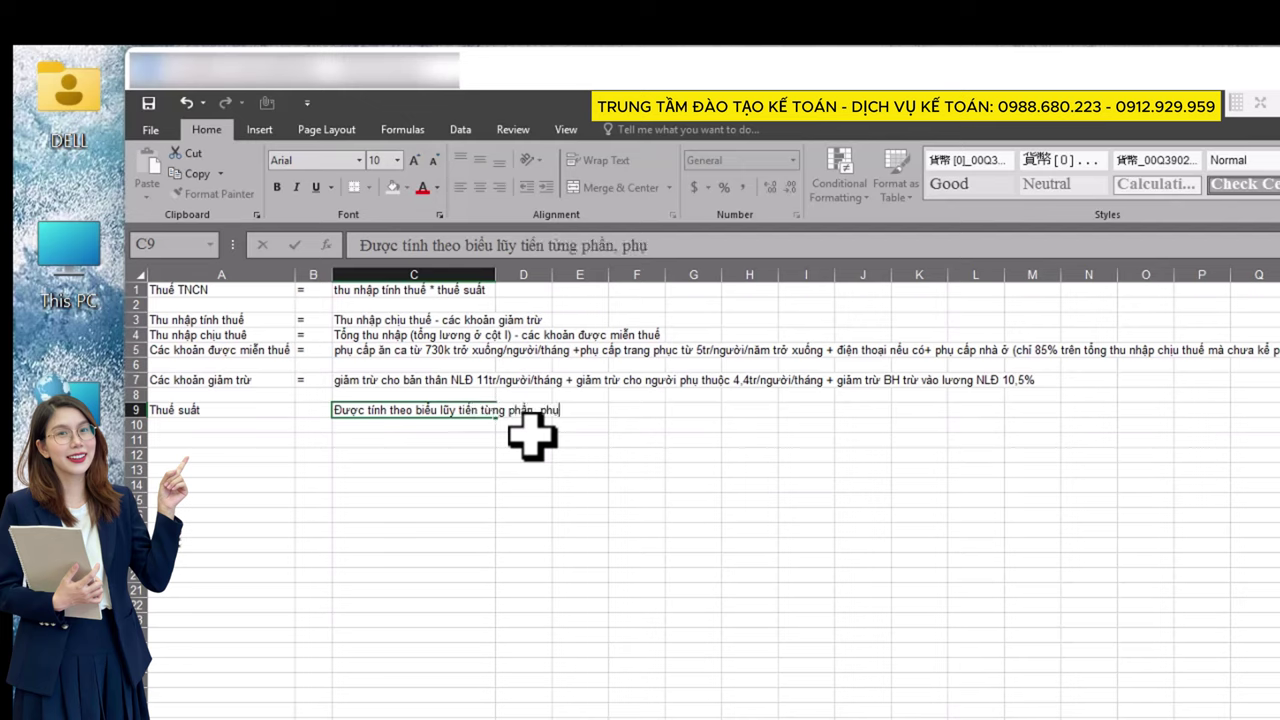
text( thuộc vào)
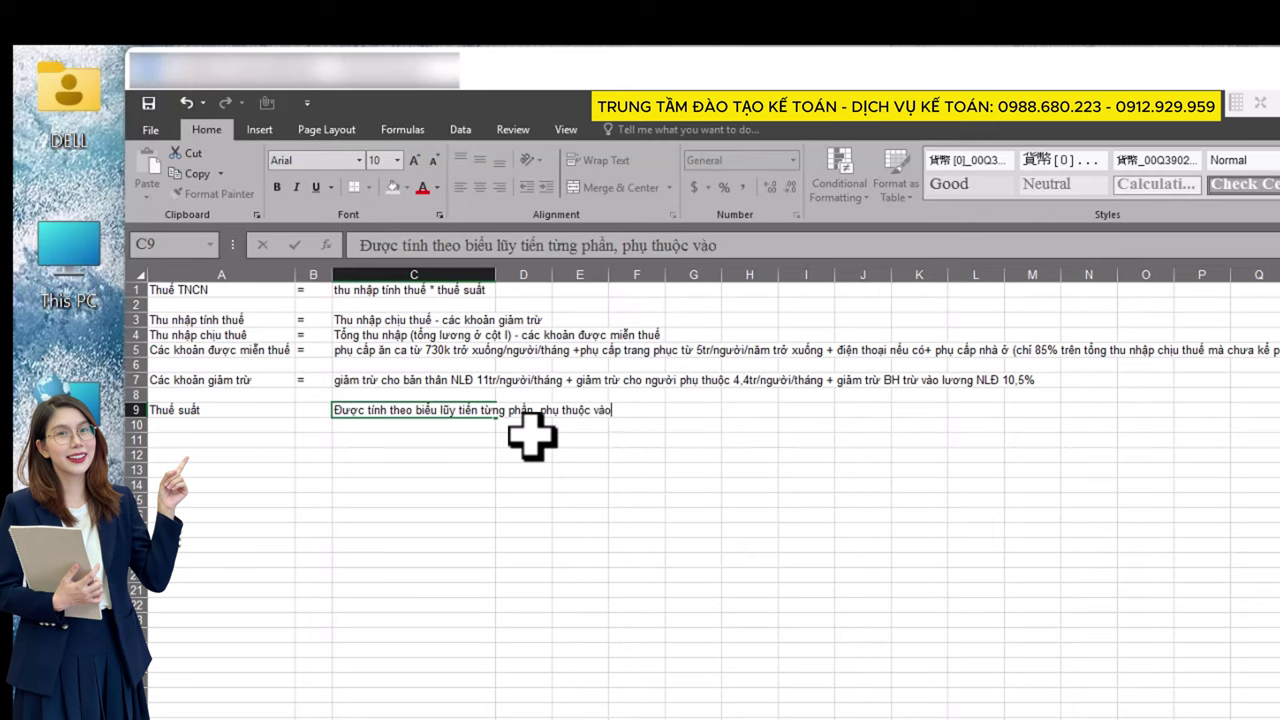
text( thu nhập)
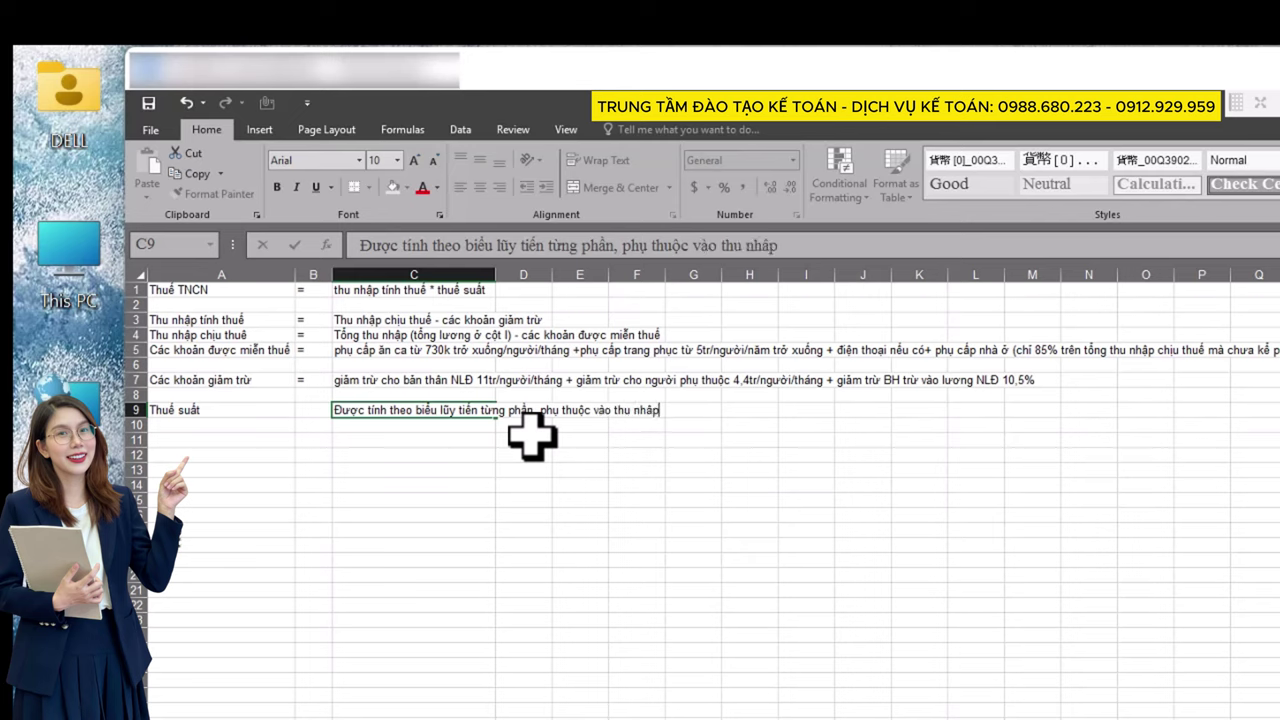
text( tính thuế)
key(Tab)
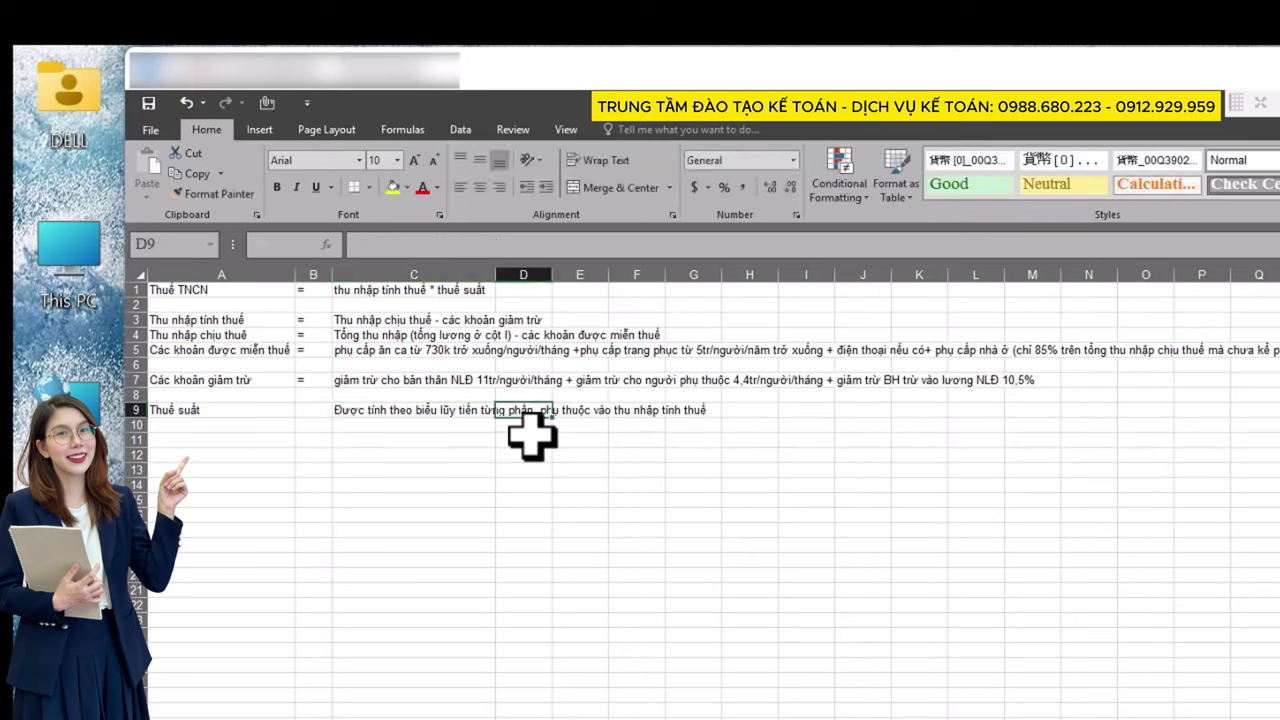
key(Tab)
key(Tab)
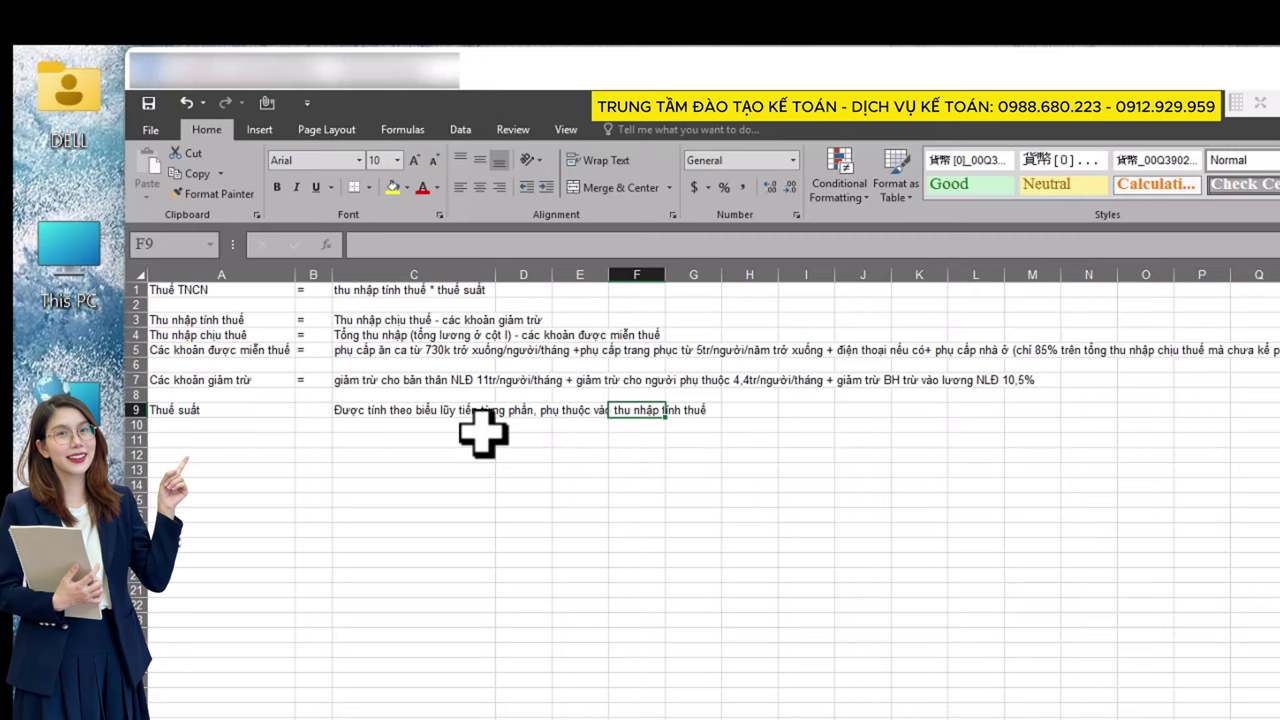
Step: Bold the row 1 formula and italicise the 'Thu nhập tính thuế' (A3) and 'Thuế suất' (A9) labels
click(137, 290)
key(ctrl+b)
click(185, 320)
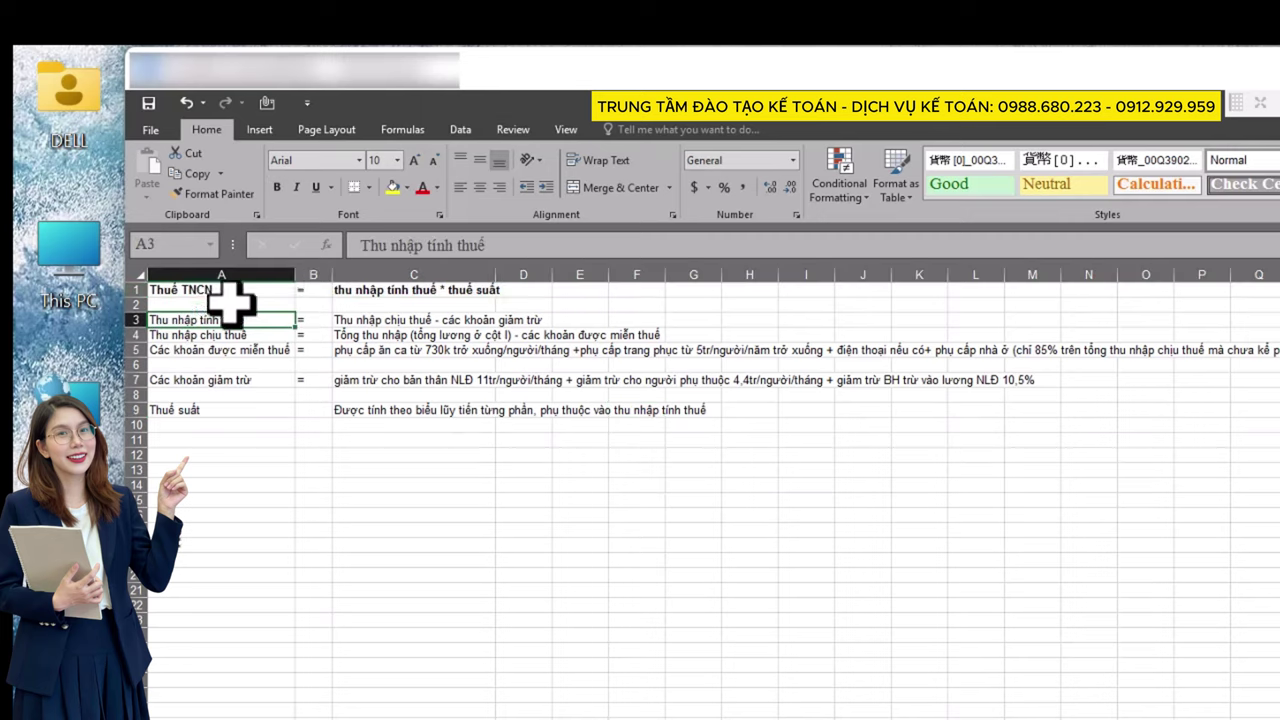
key(ctrl+i)
click(224, 410)
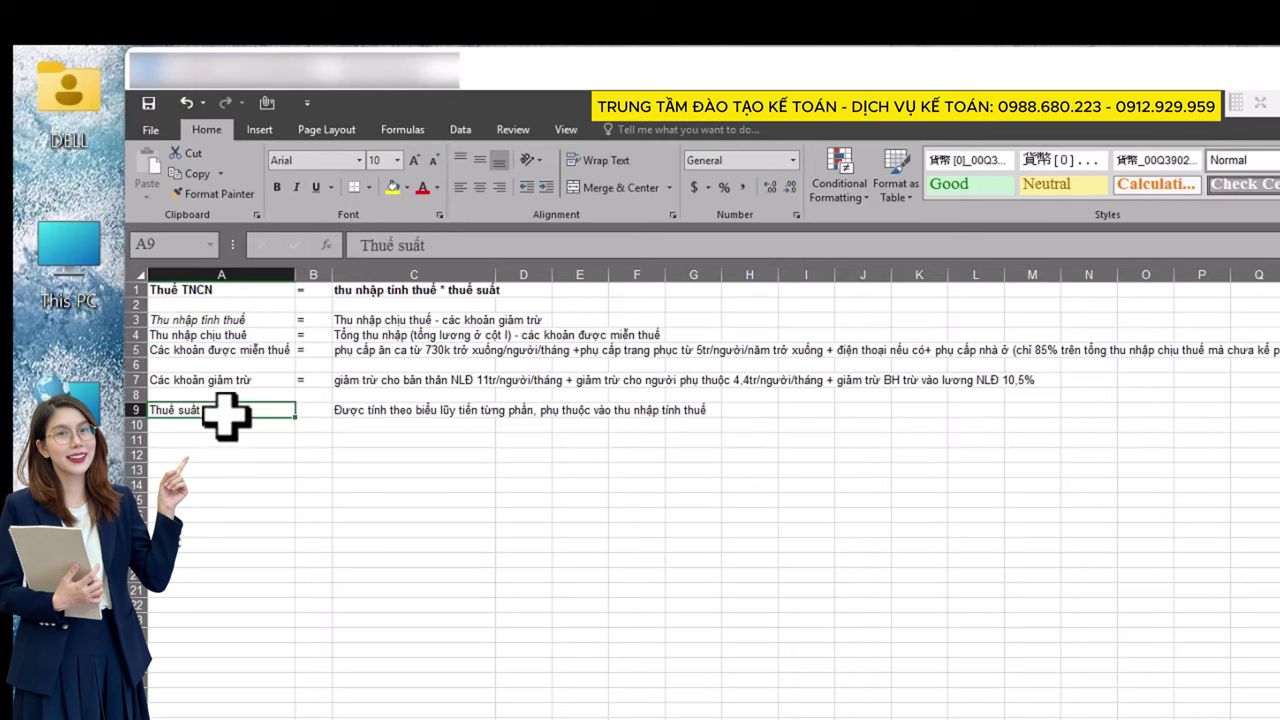
click(296, 187)
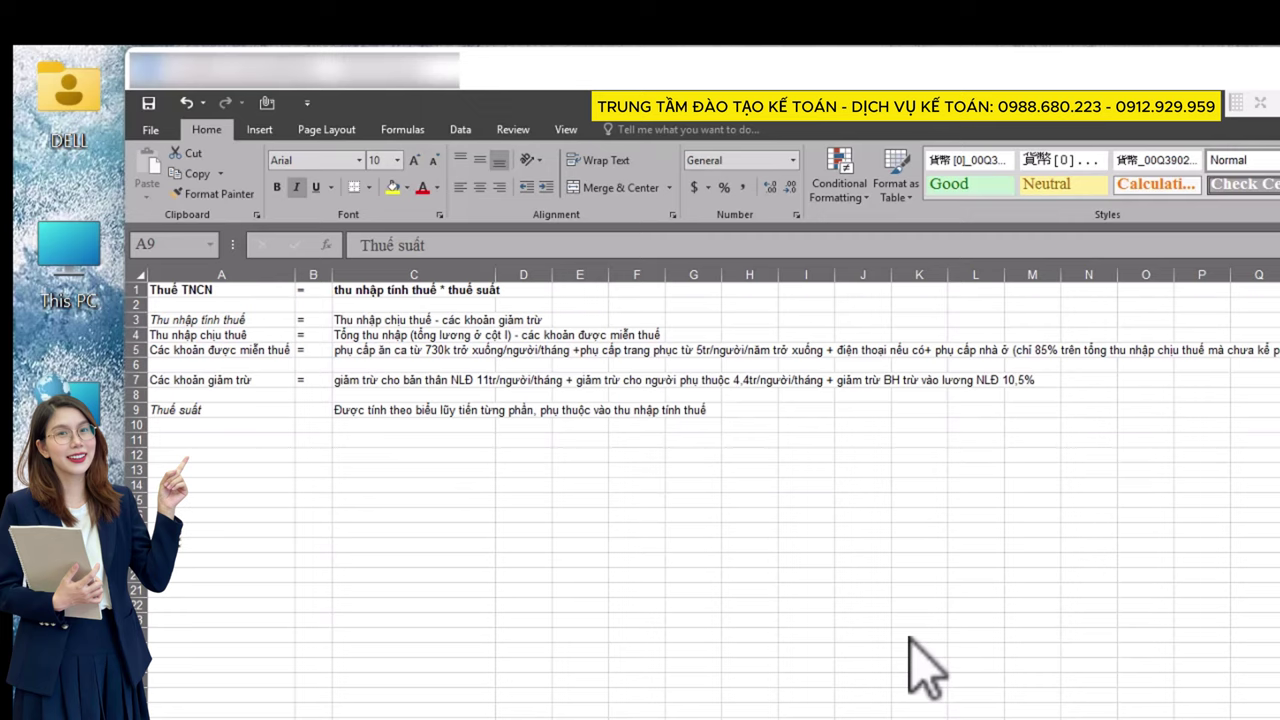
Step: Enter the headings 'thu nhập tính thuế' in C11 and 'thuế suất' in D11
click(397, 428)
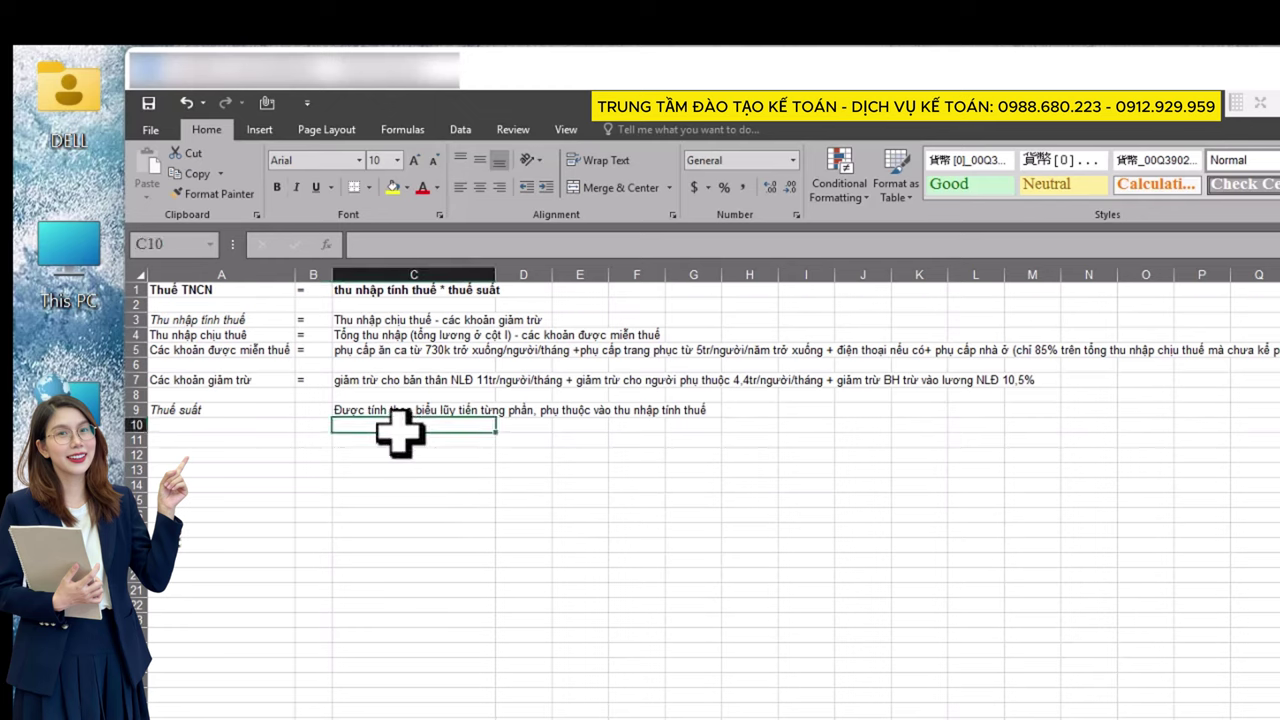
click(400, 435)
text(thu nhập c)
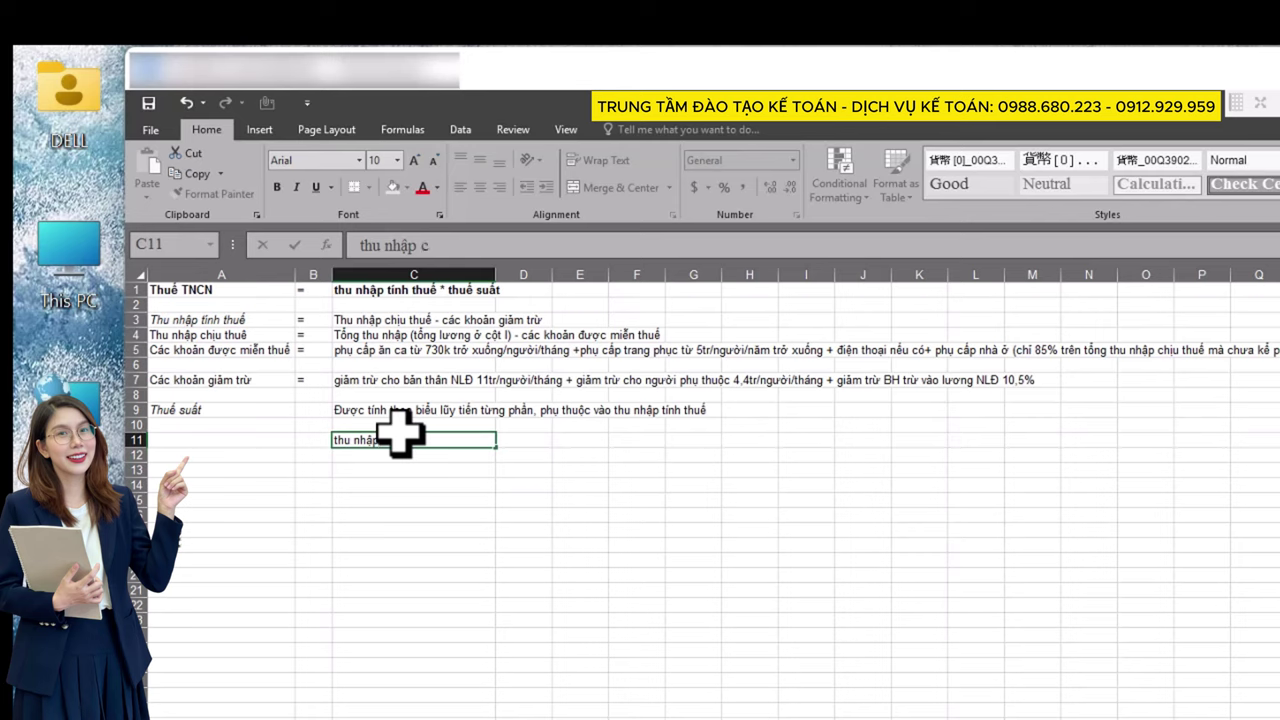
key(BackSpace)
text(tính thuế)
click(220, 322)
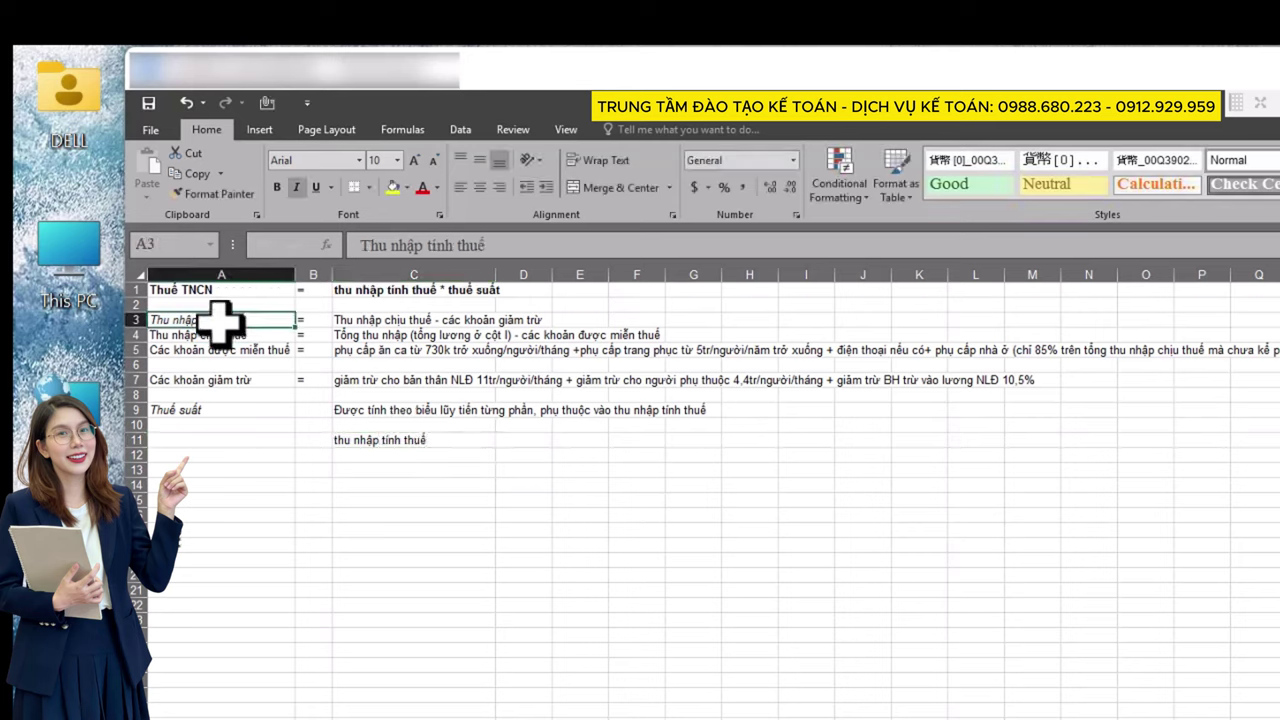
click(530, 442)
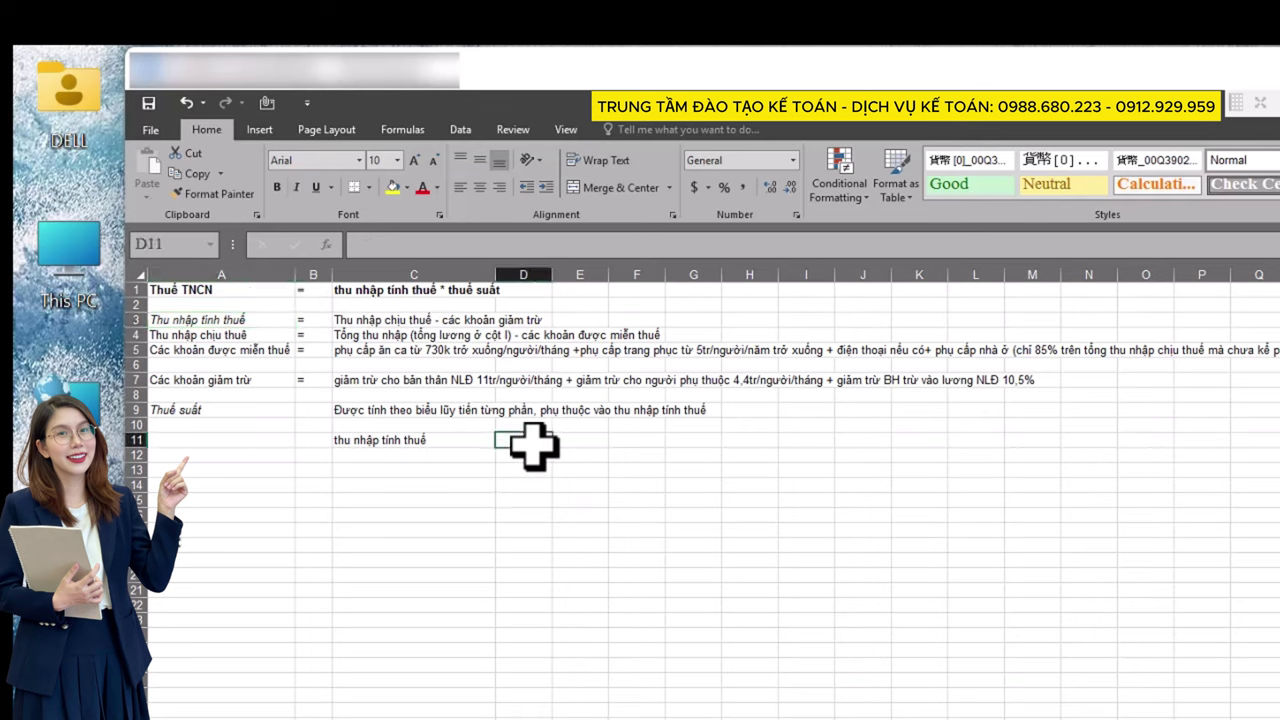
text(thuế suất)
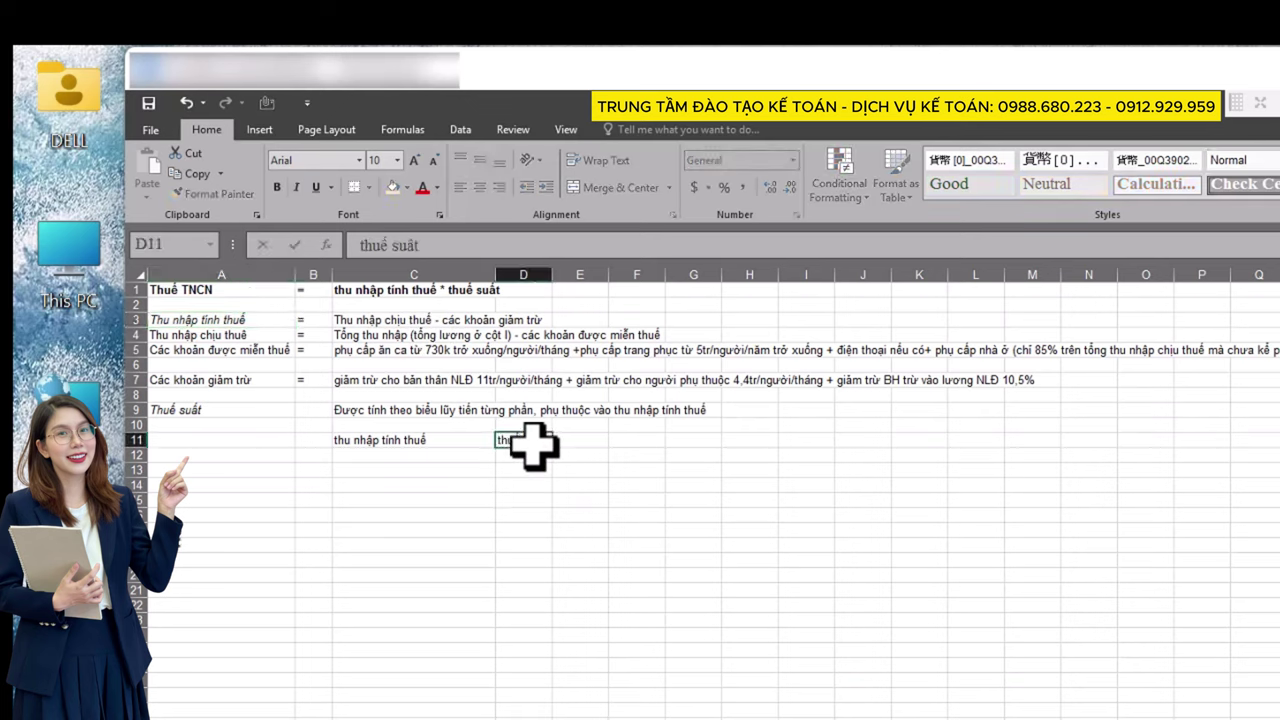
key(Tab)
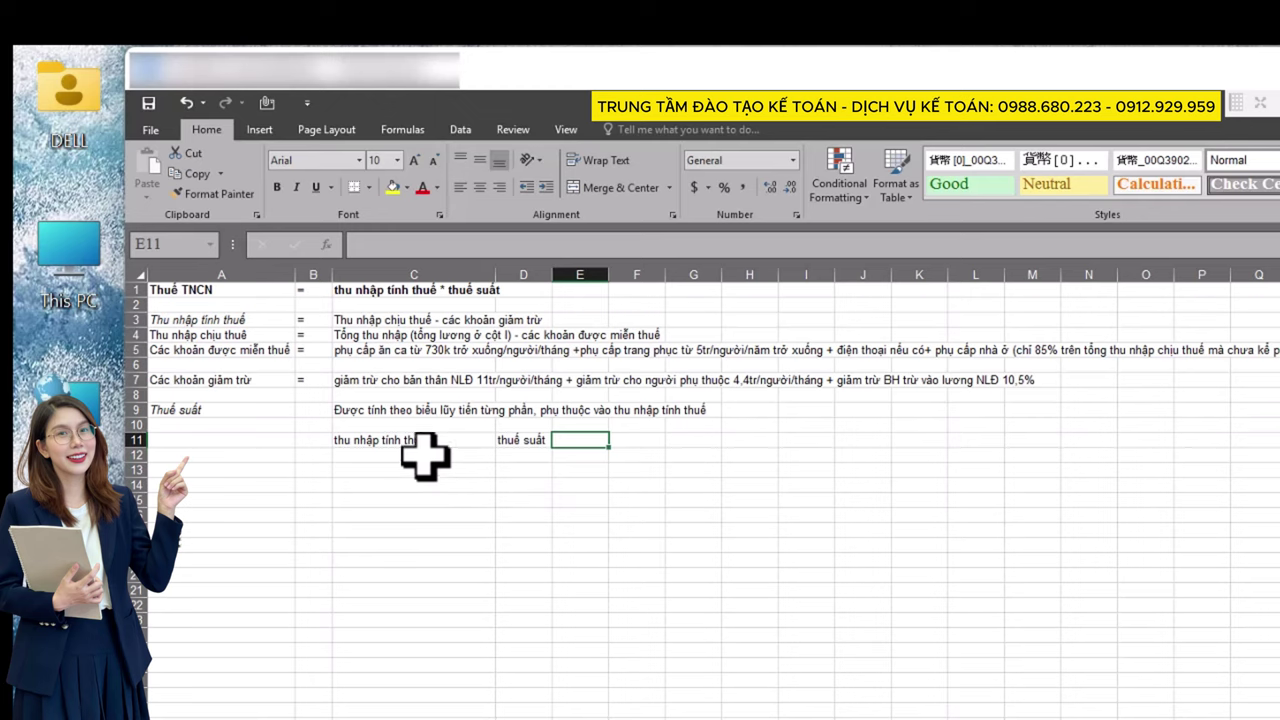
Step: Italicise the two headings in C11:D11
drag(416, 444, 535, 444)
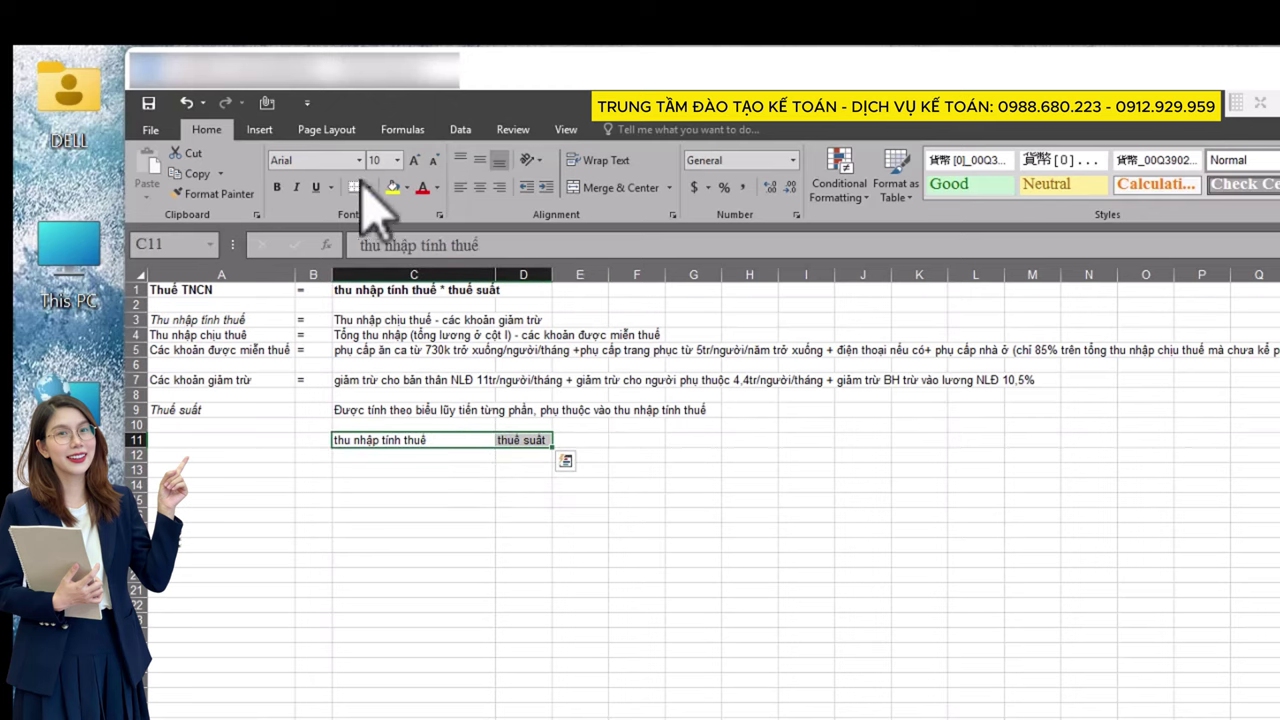
click(297, 187)
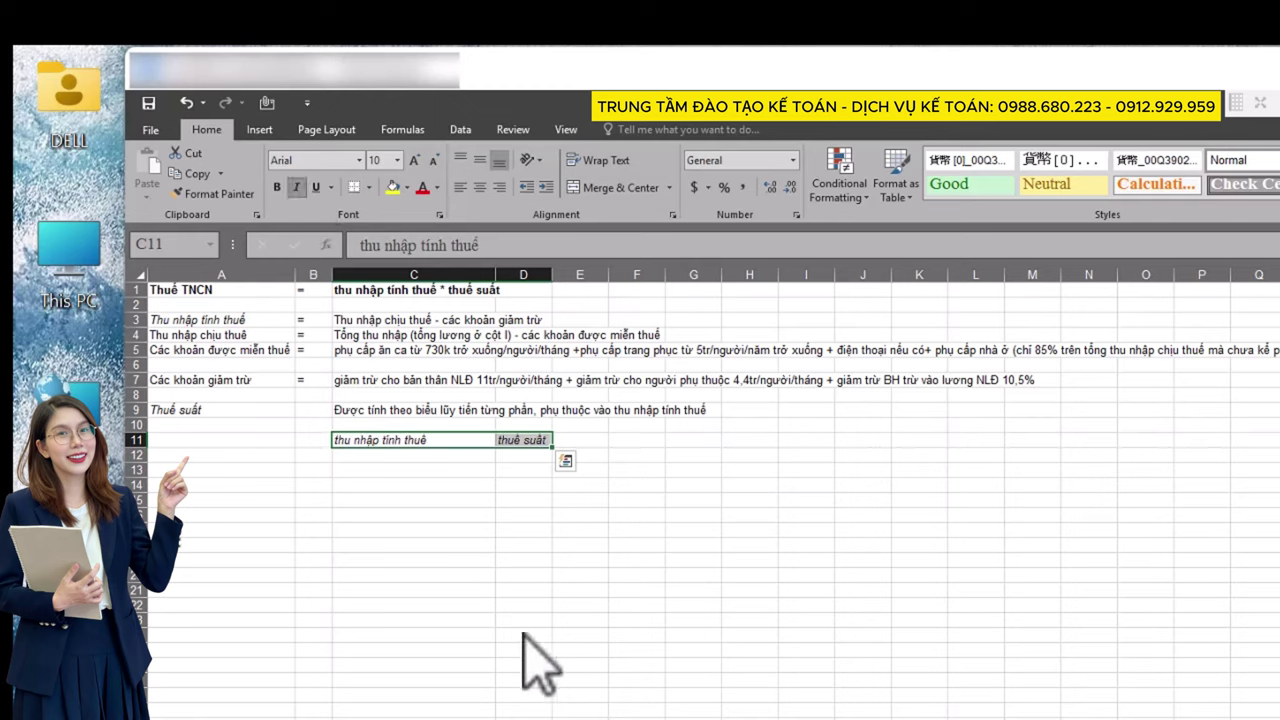
click(410, 545)
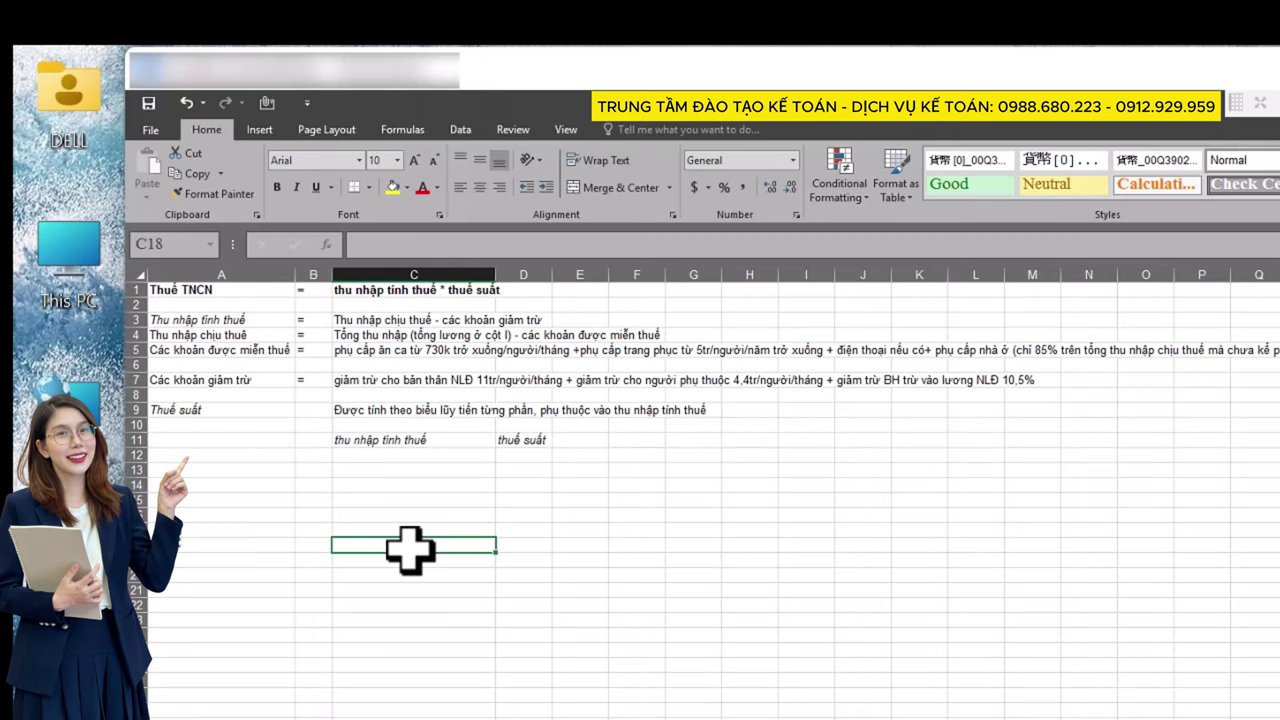
Step: Enter the first two brackets: 'từ 0 - 5 triệu' at 5% and 'từ 5 - 10 triệu' at 10%
click(392, 455)
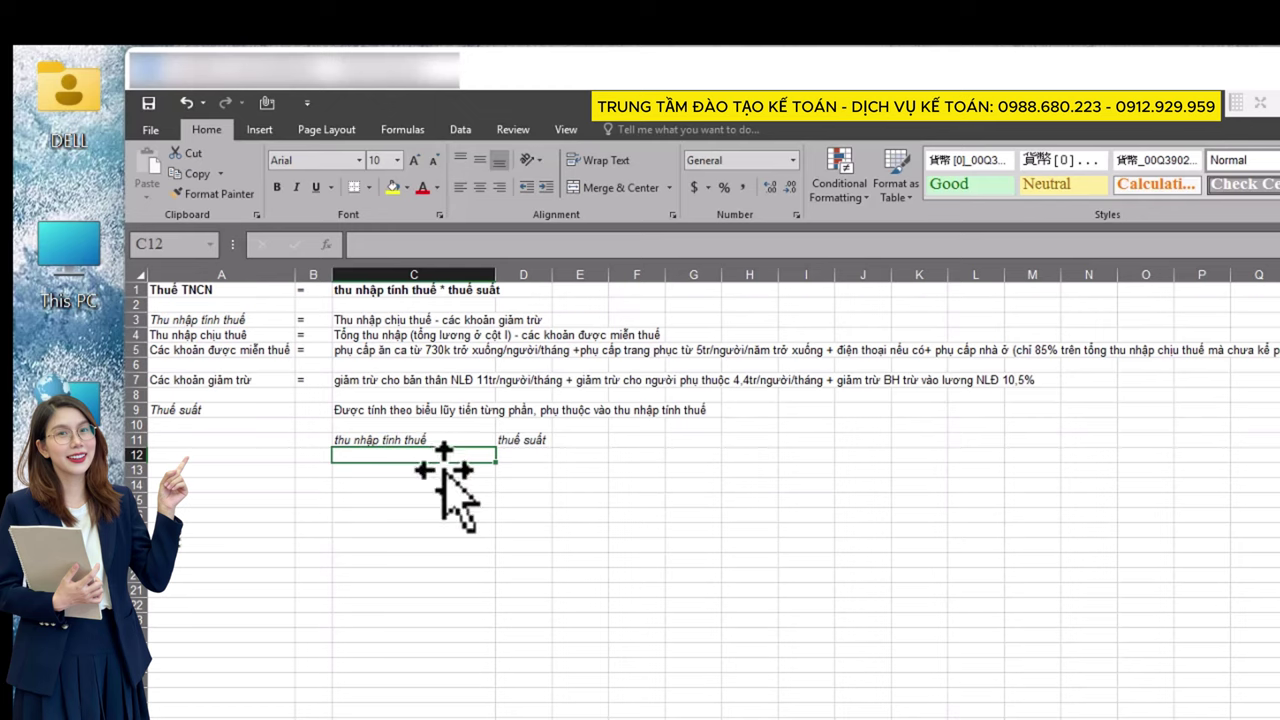
text(từ 0)
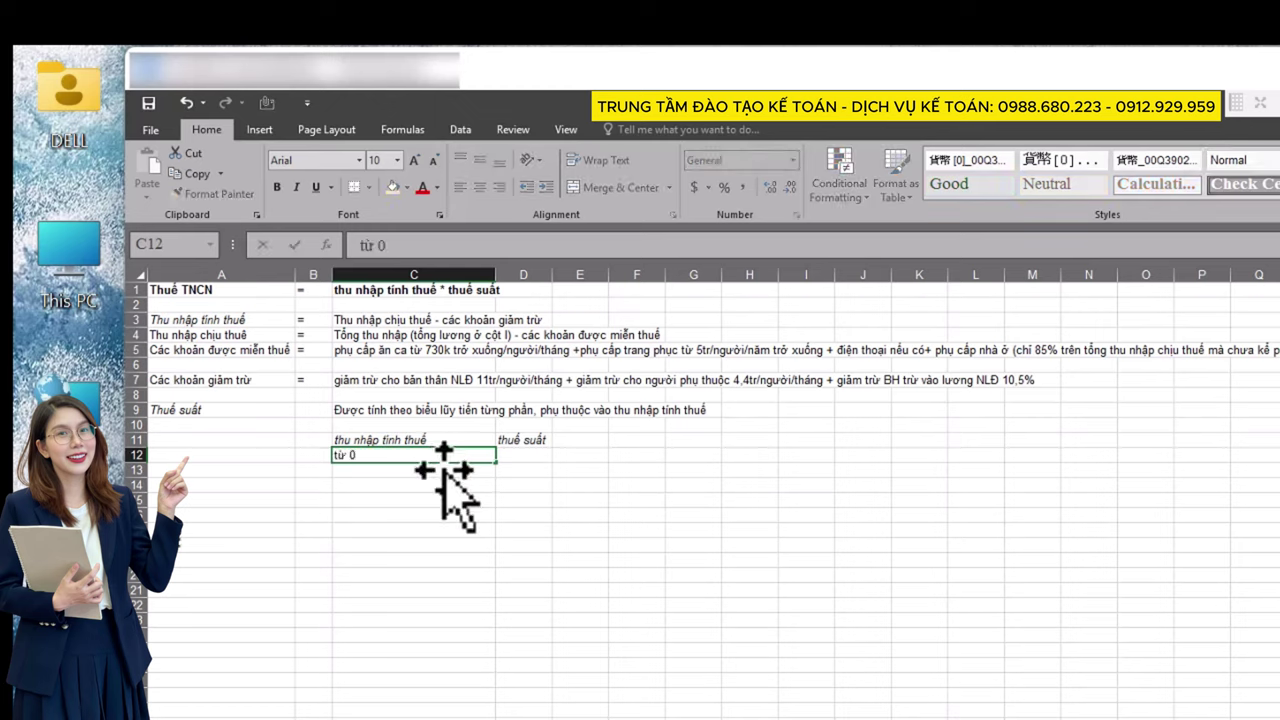
text( -)
text( 5 tr)
text(iệu)
key(Tab)
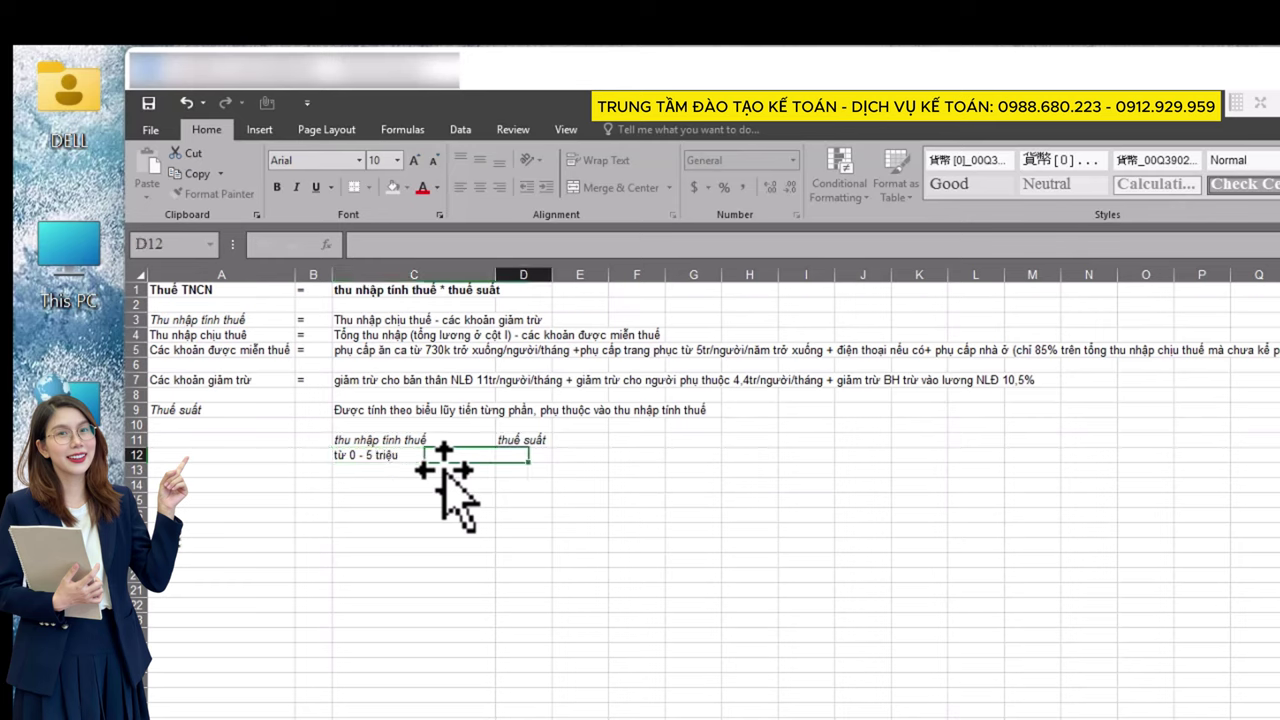
key(Tab)
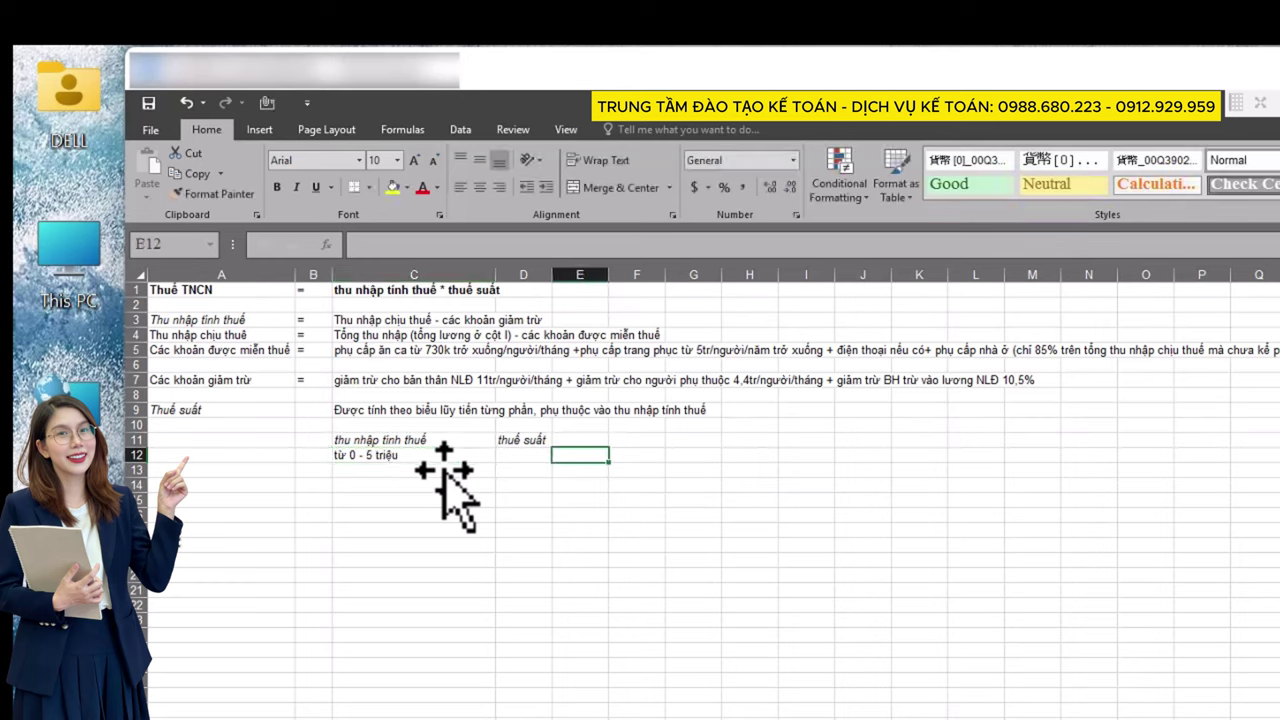
key(Left)
text(5%)
click(365, 470)
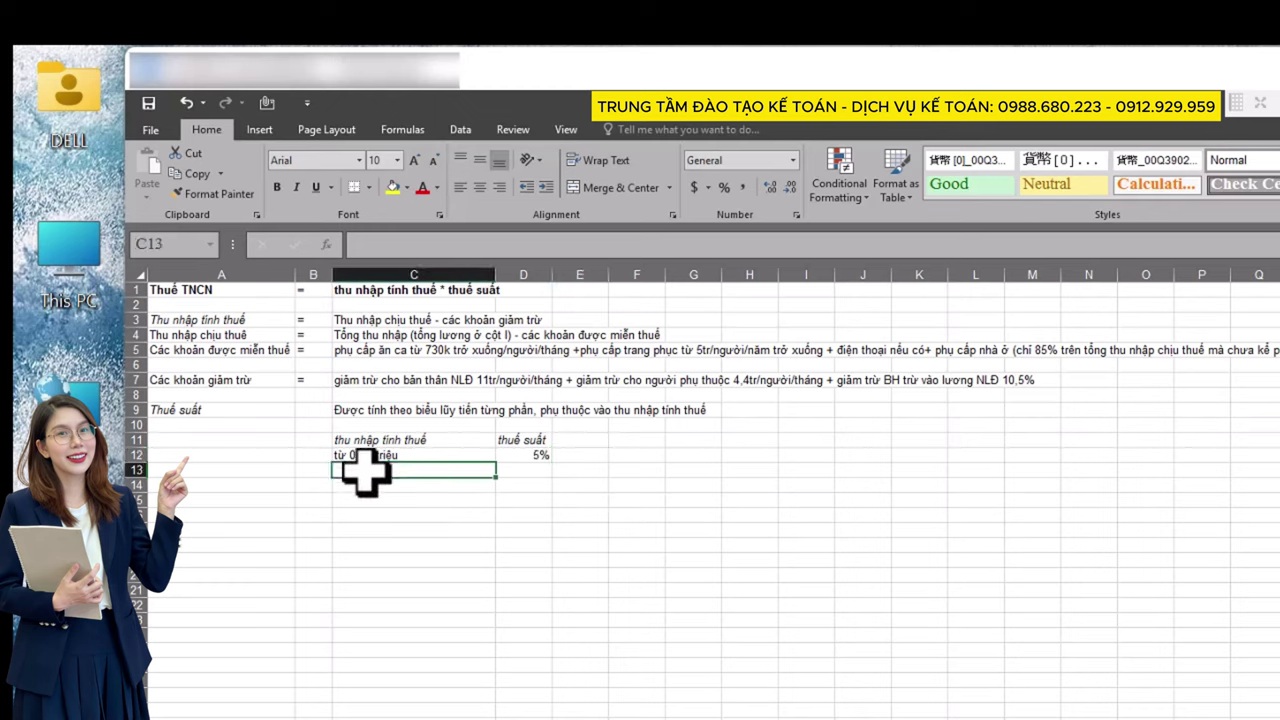
key(ctrl+apostrophe)
text(từ 5 - 5 triệu)
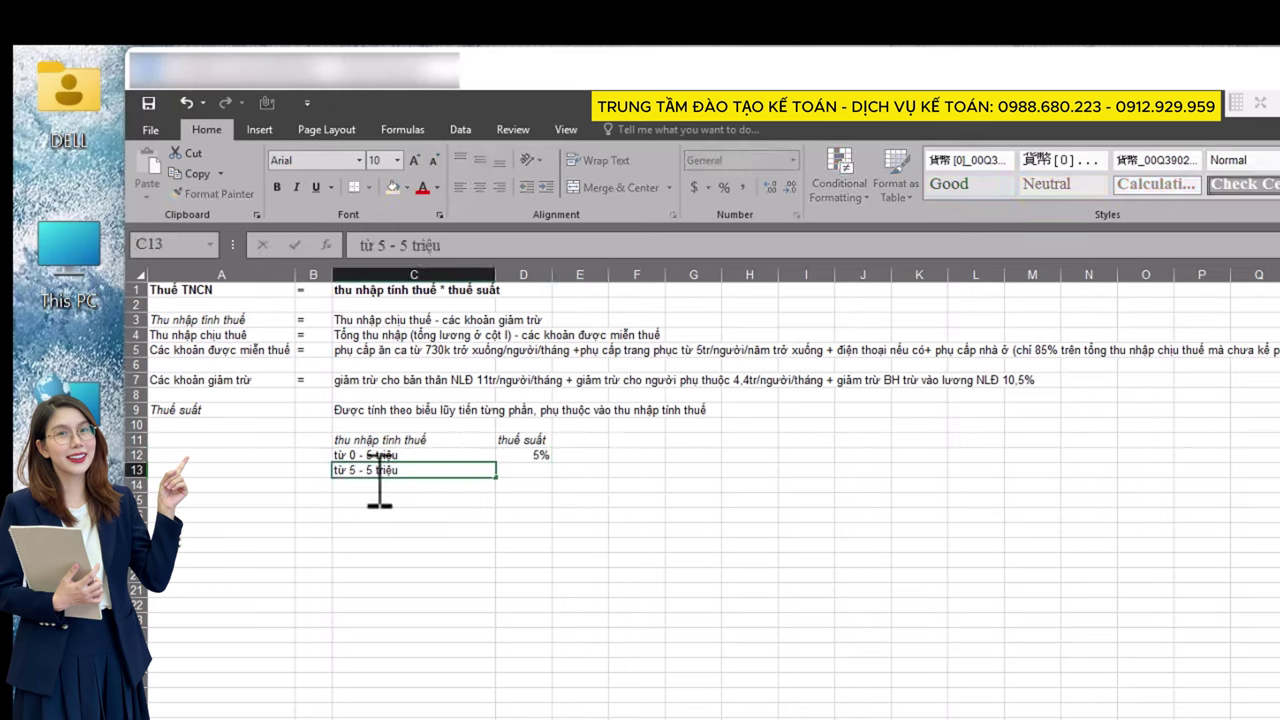
key(BackSpace)
text(5)
key(Right)
key(Right)
key(Right)
key(BackSpace)
text(10)
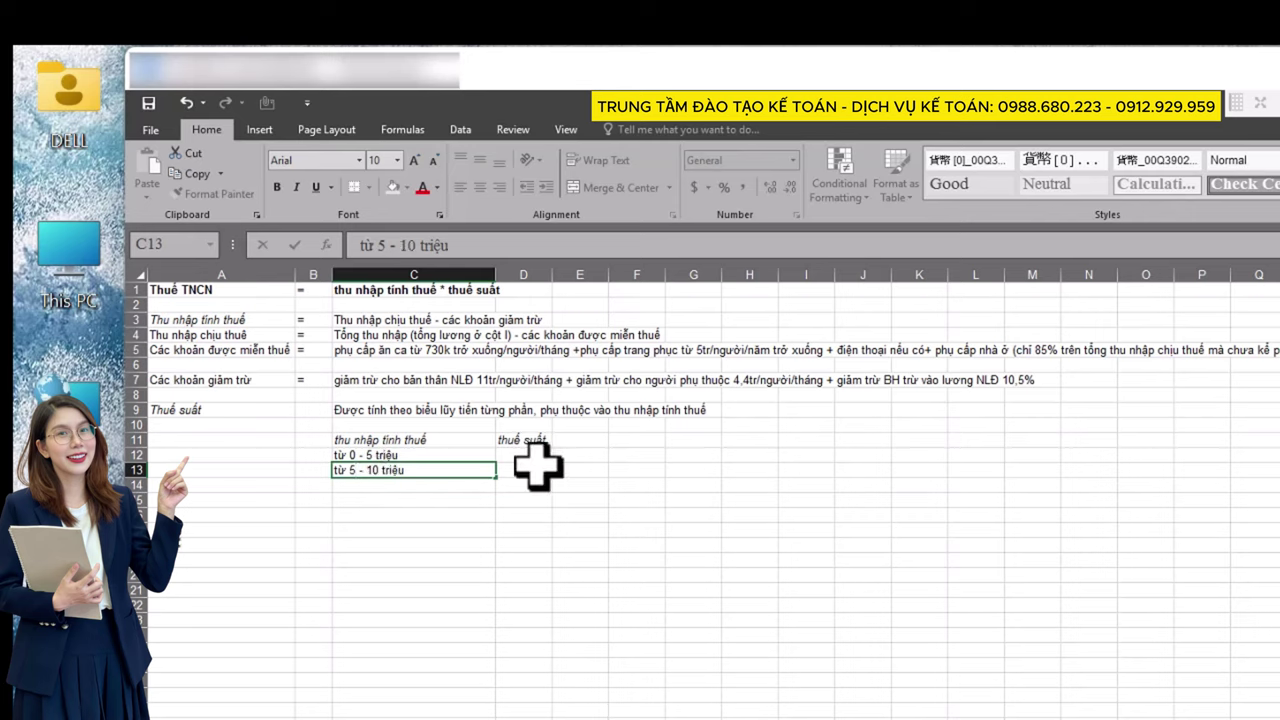
key(Tab)
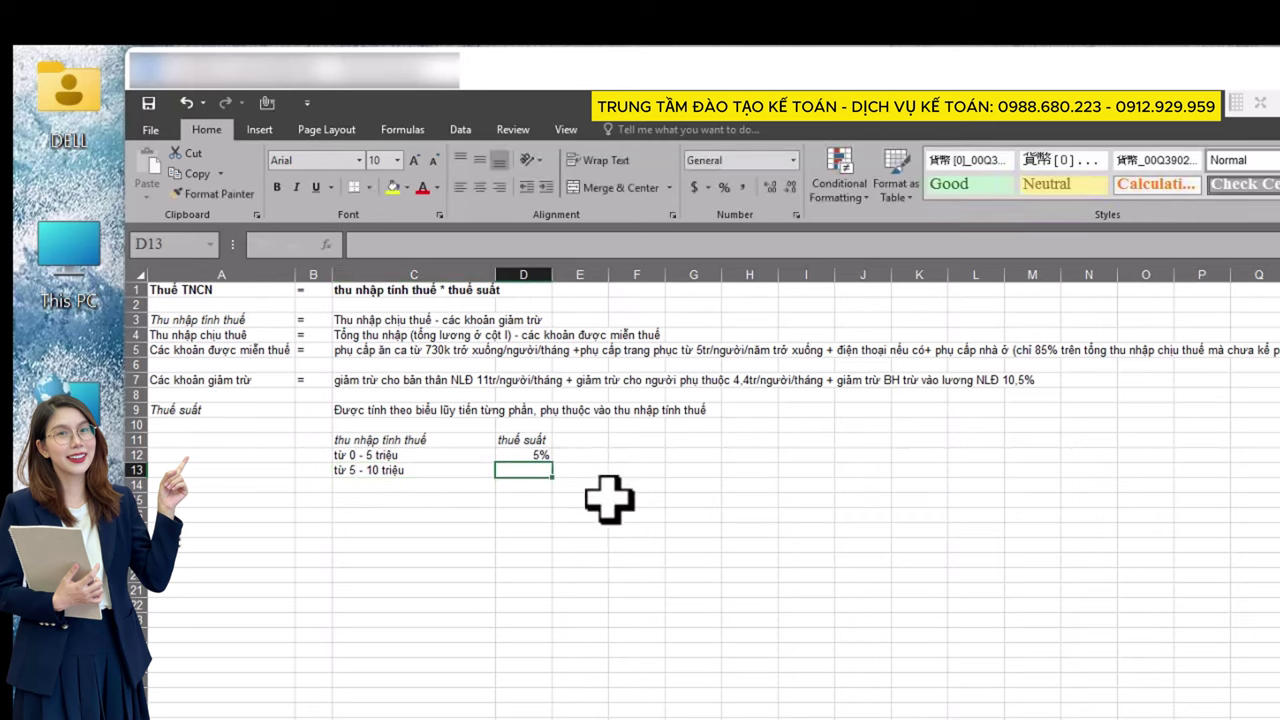
text(10%)
key(Left)
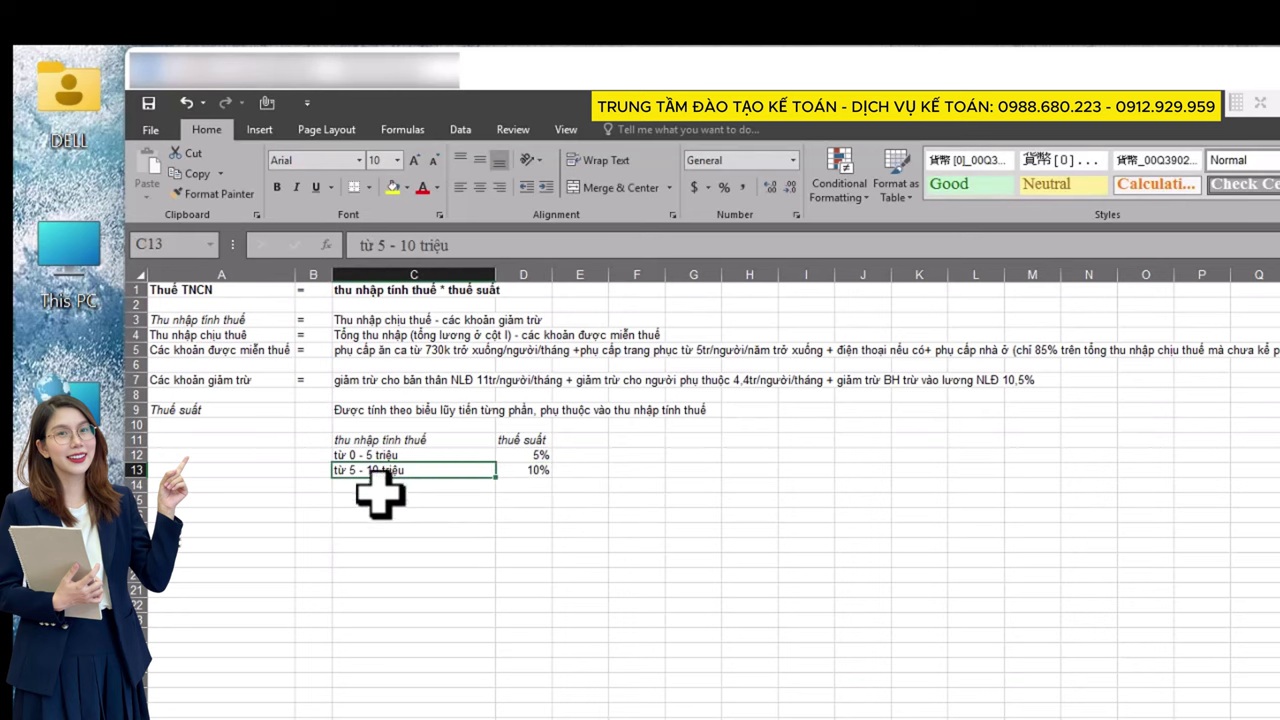
Step: Add the brackets 'từ 10-18tr' at 15% and 'từ 18-32tr' at 20%
key(Down)
text(từ)
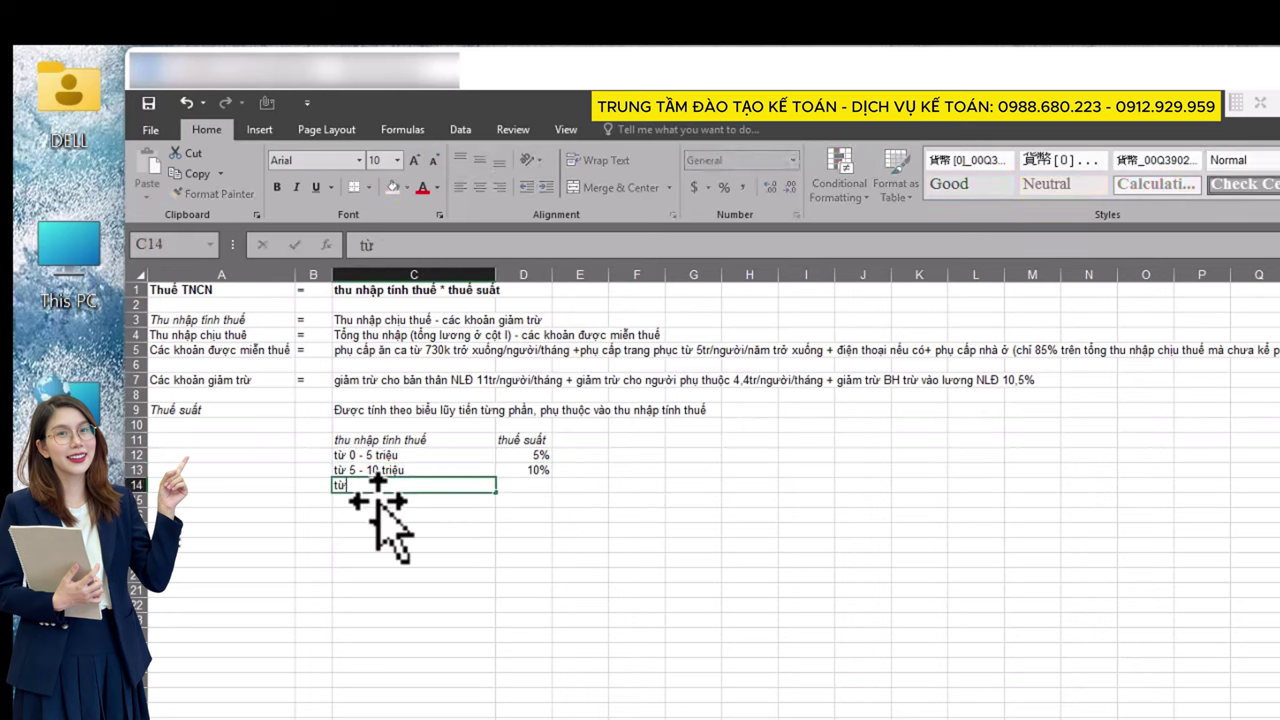
text( 10=)
key(BackSpace)
text(-18tr)
key(Tab)
text(15%)
key(Return)
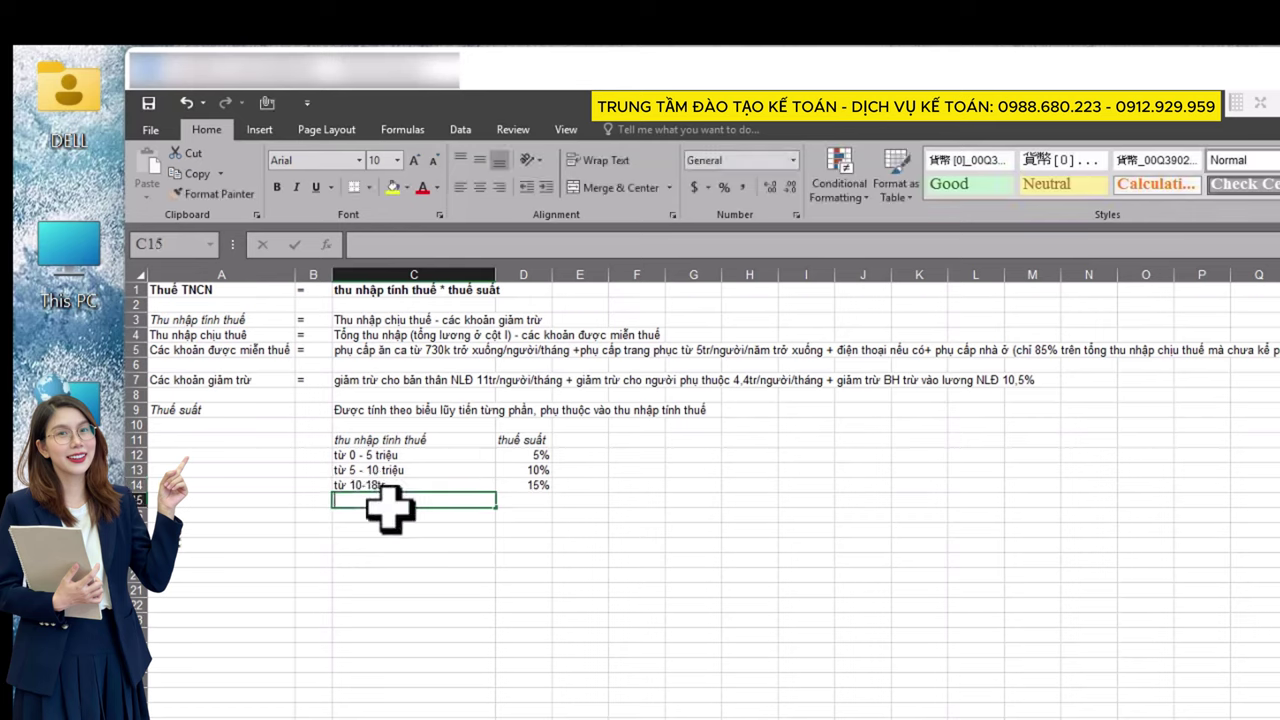
text(từ 18)
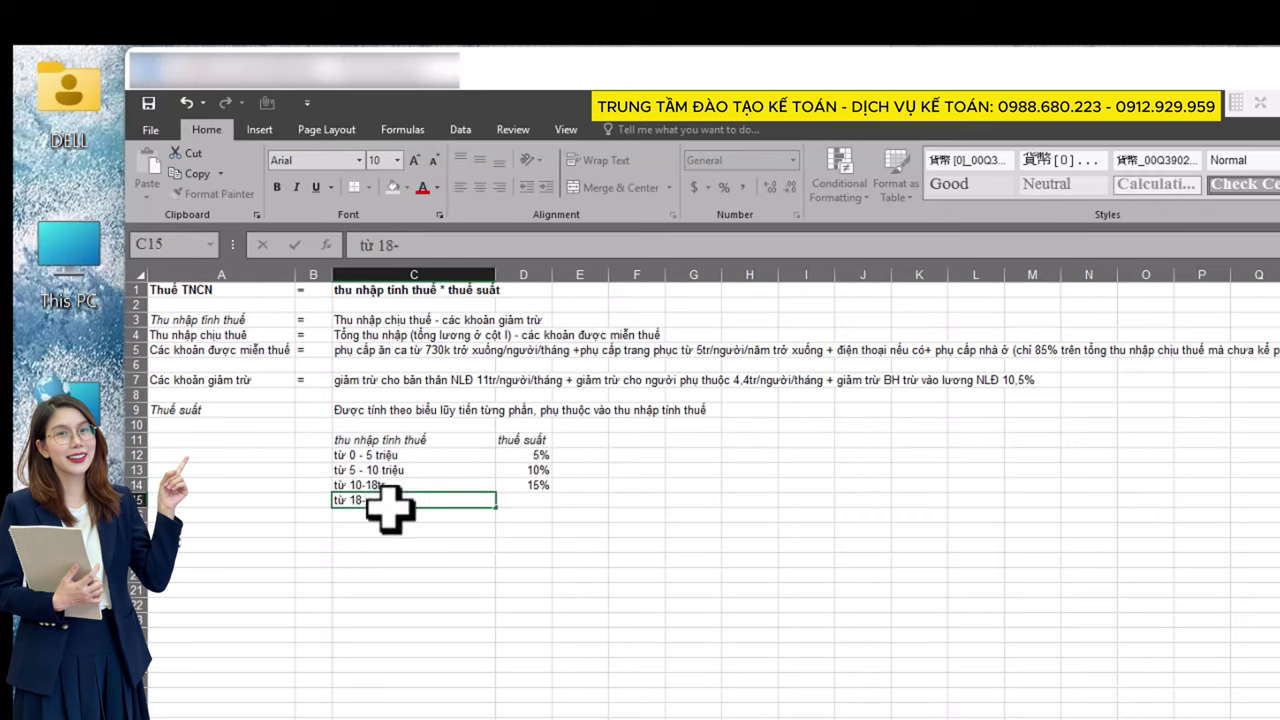
text(-32)
text(r)
key(Tab)
text(20%)
key(Return)
Step: Add 'từ 32-52tr' at 25%, 'từ 52-80tr' at 30%, and 'Trên' at 35%
text(từ)
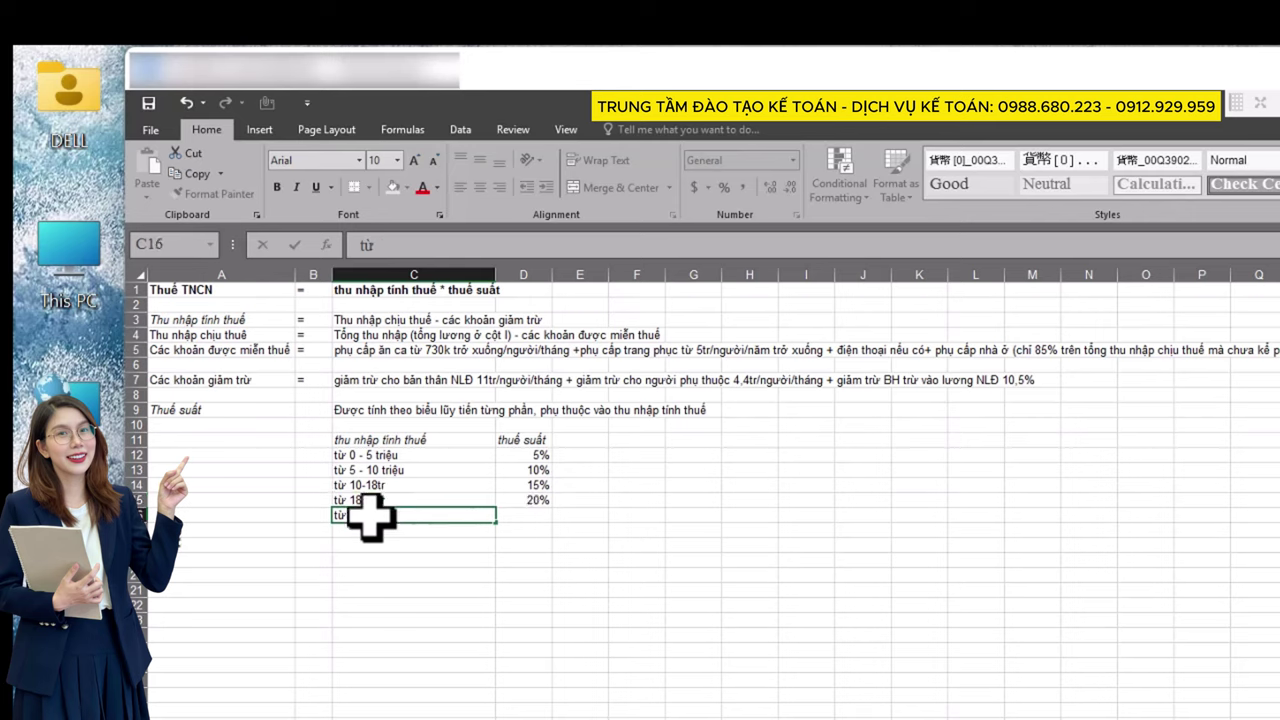
text( 32-)
text(52tr)
key(Tab)
text(25%)
key(Return)
text(tù)
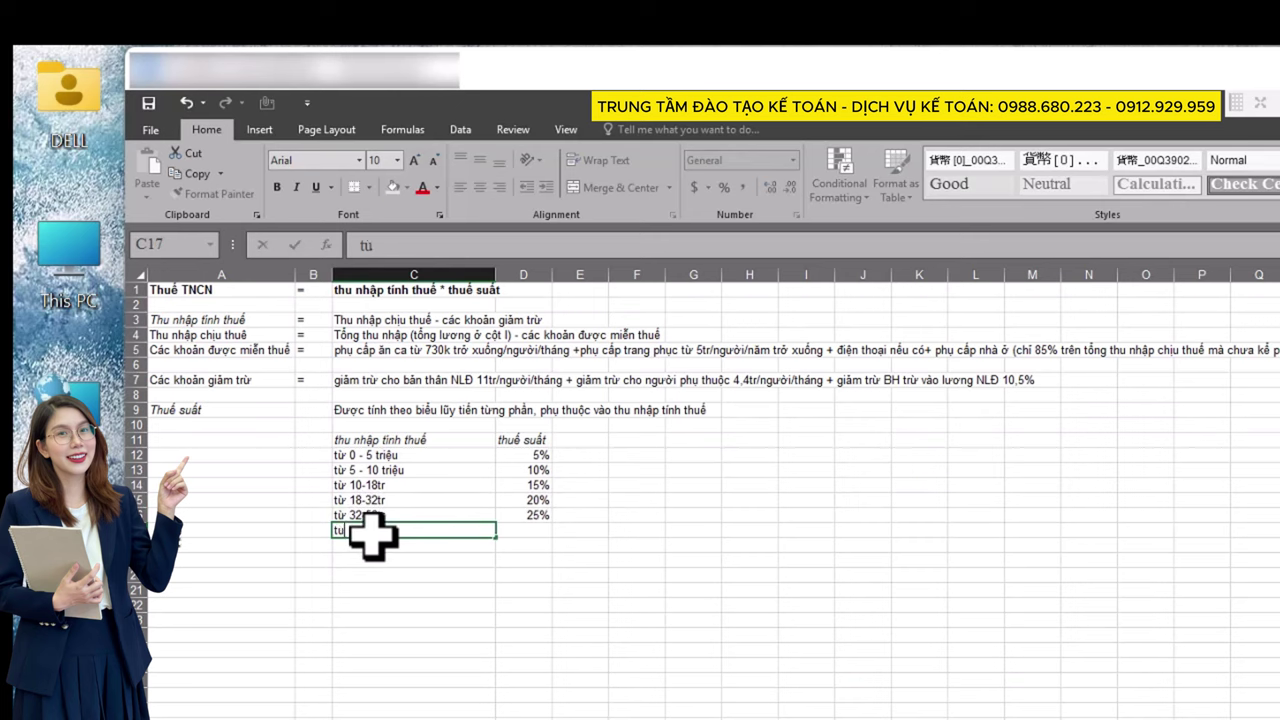
text(w)
text( 52-)
text(80tr)
key(Tab)
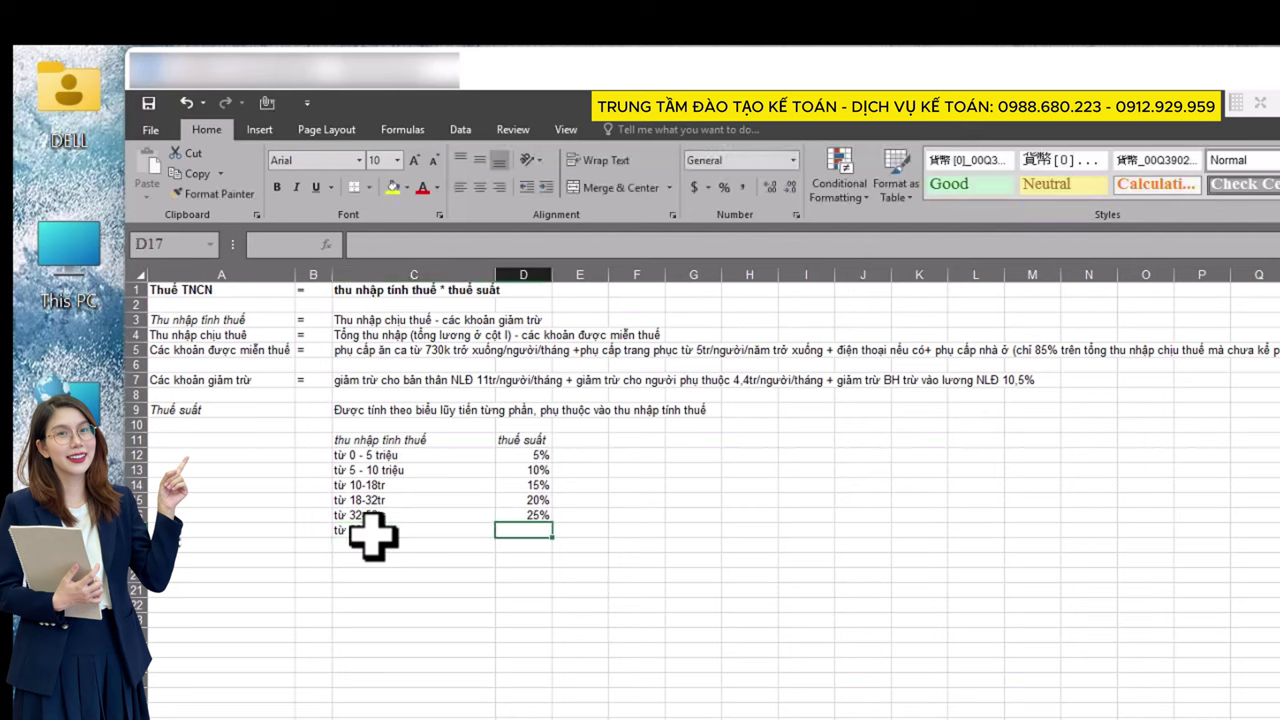
text(30%)
key(Return)
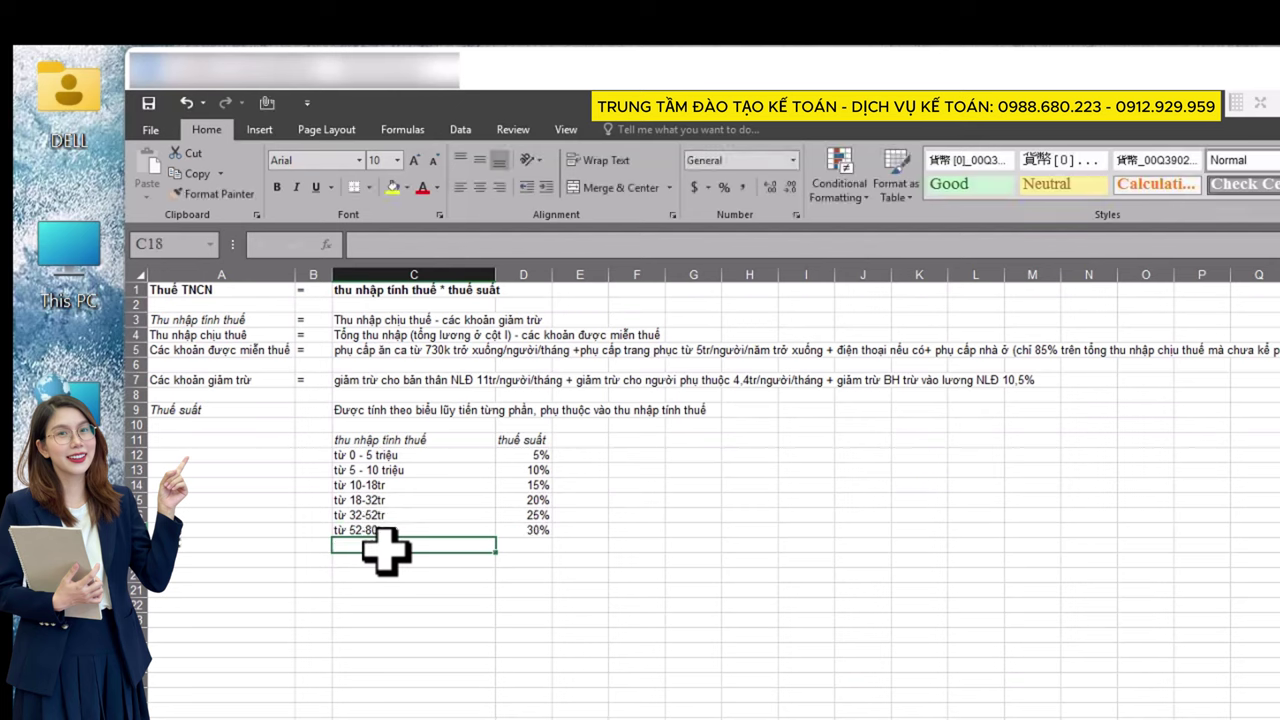
text(Trên)
key(Tab)
text(35%)
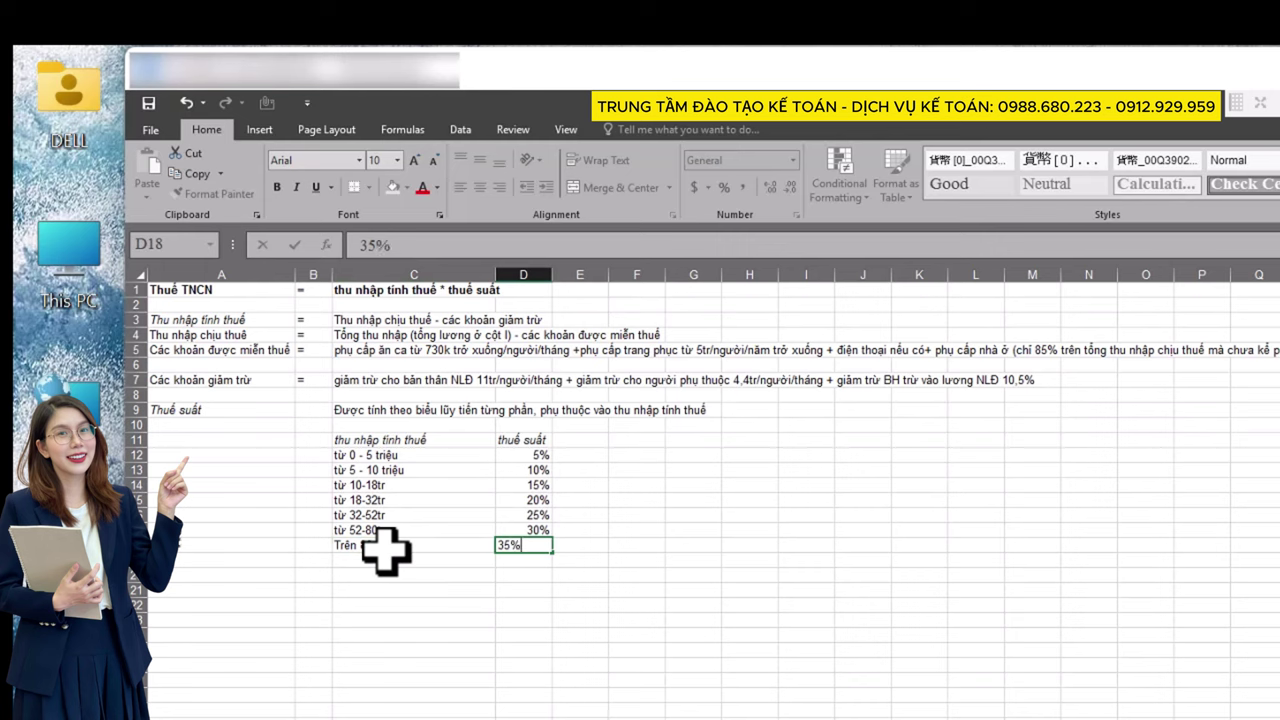
key(Tab)
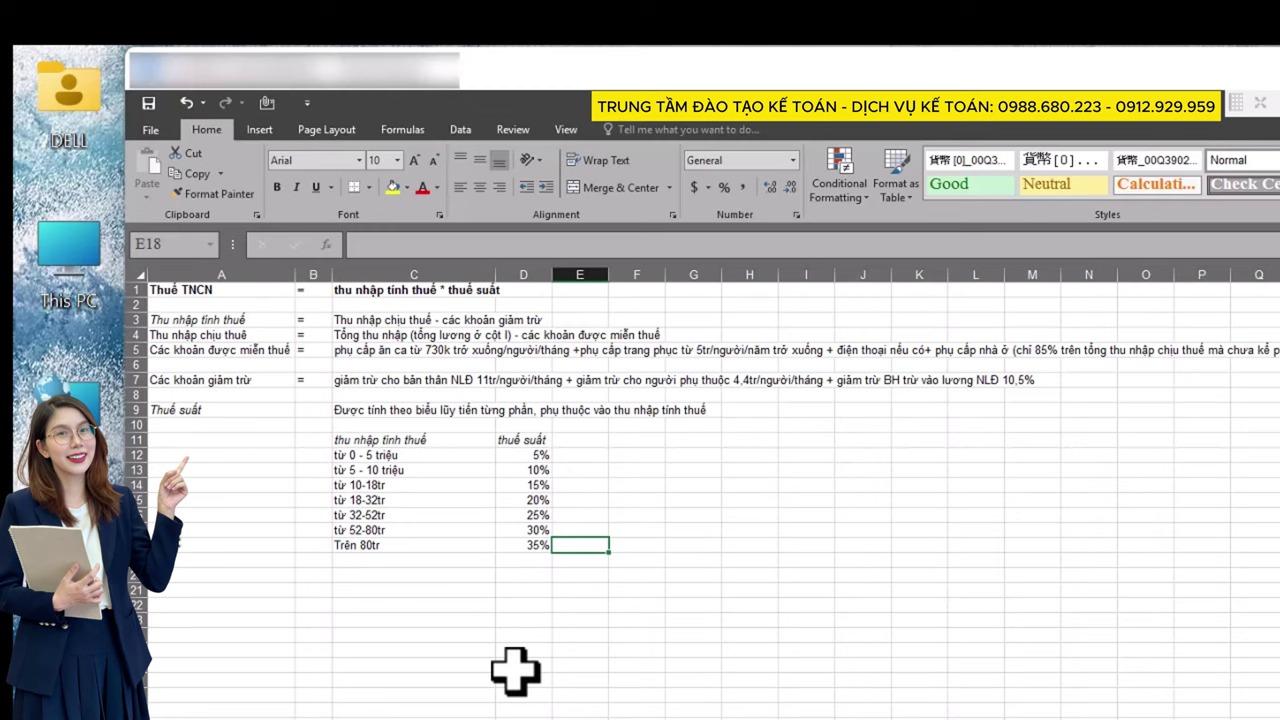
click(490, 384)
click(737, 383)
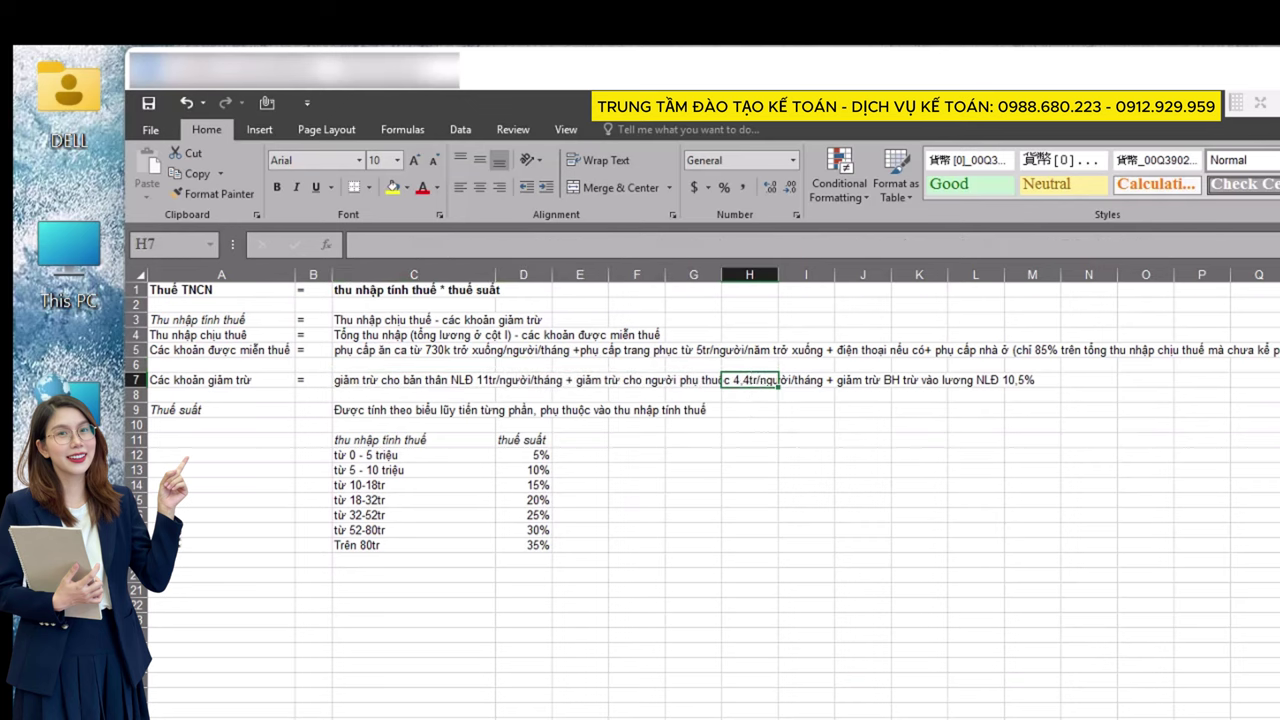
click(640, 441)
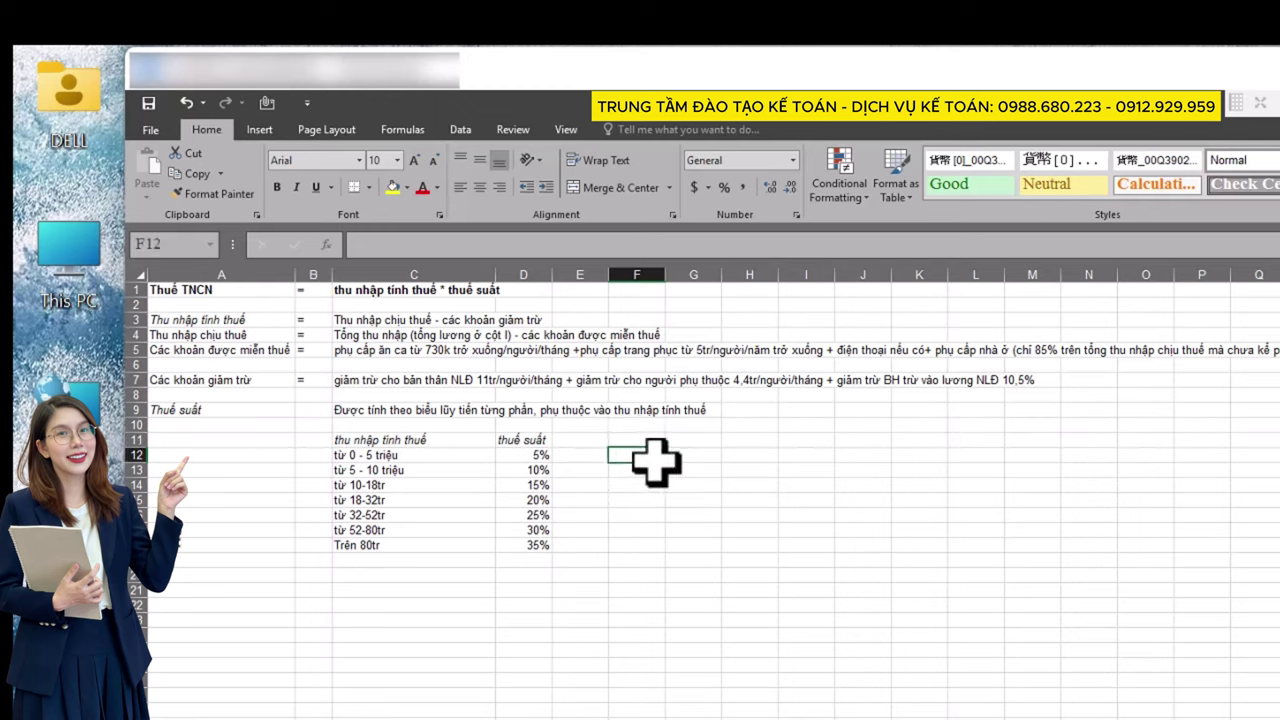
Step: Add the heading 'ví dụ' in F11 and example income 3000000 in F12
click(648, 452)
click(643, 441)
text(ví dụ)
key(Tab)
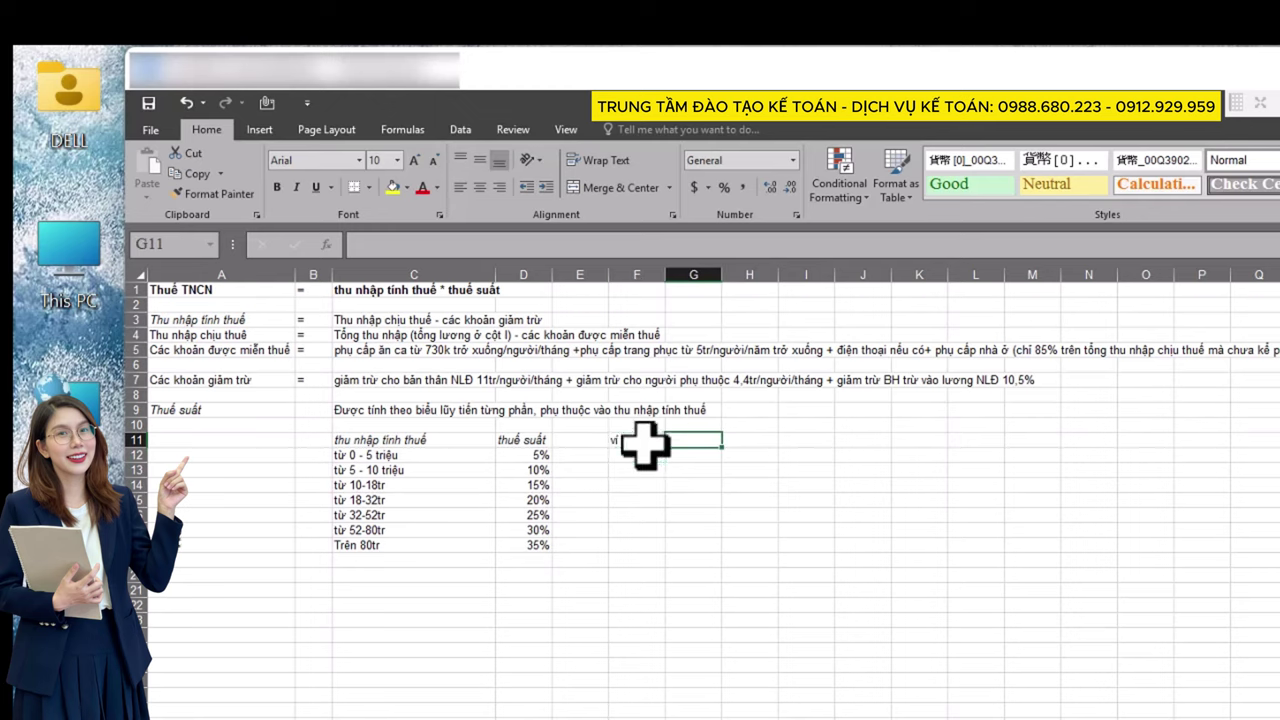
click(643, 456)
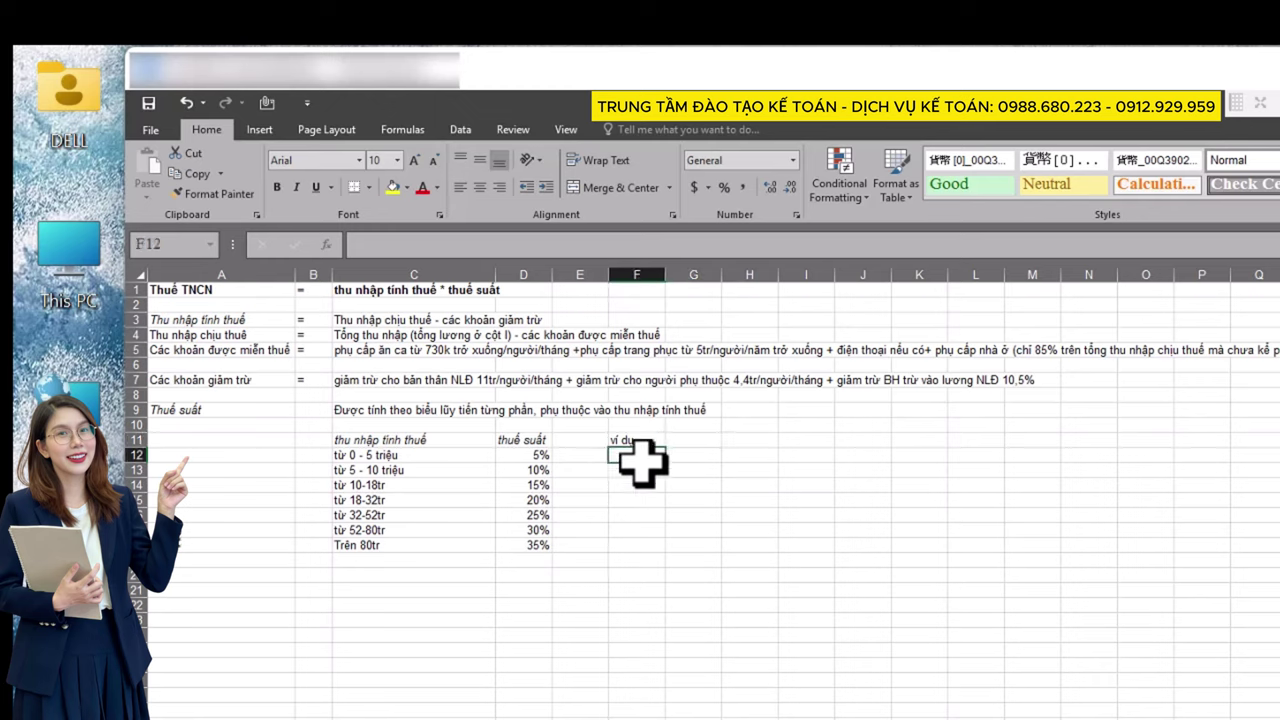
text(7)
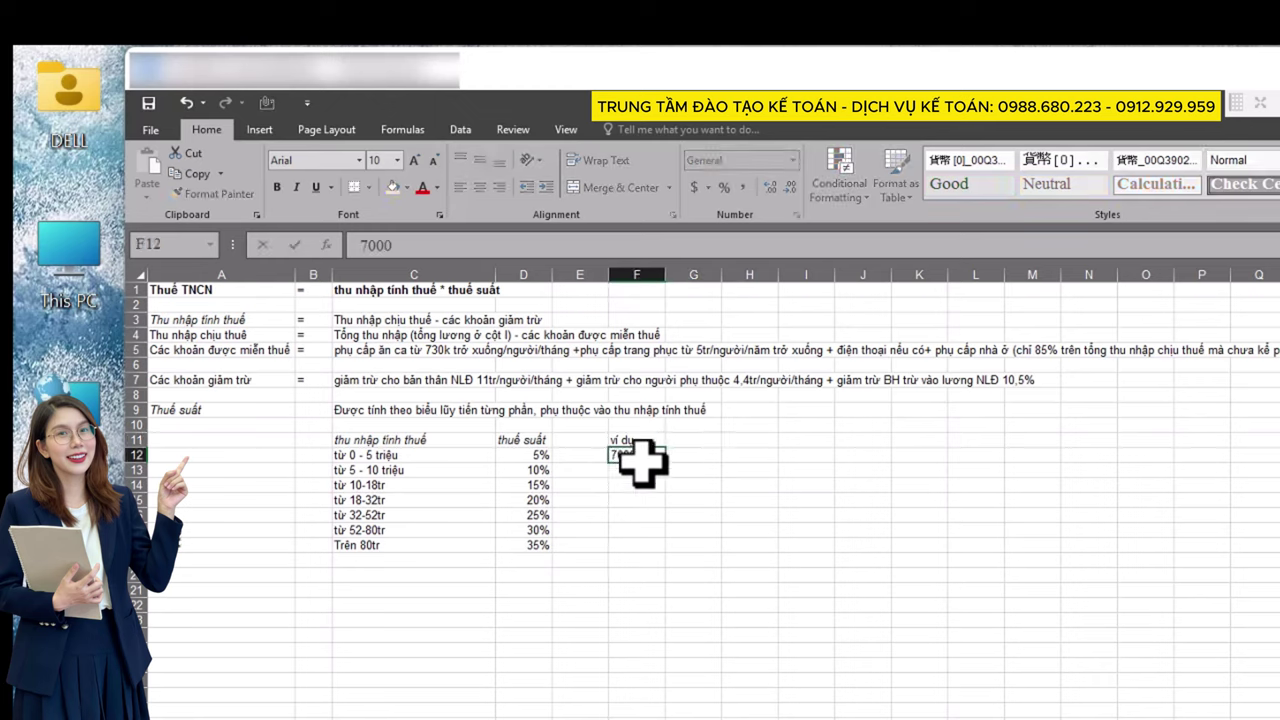
key(BackSpace)
text(3)
text(000000)
key(Tab)
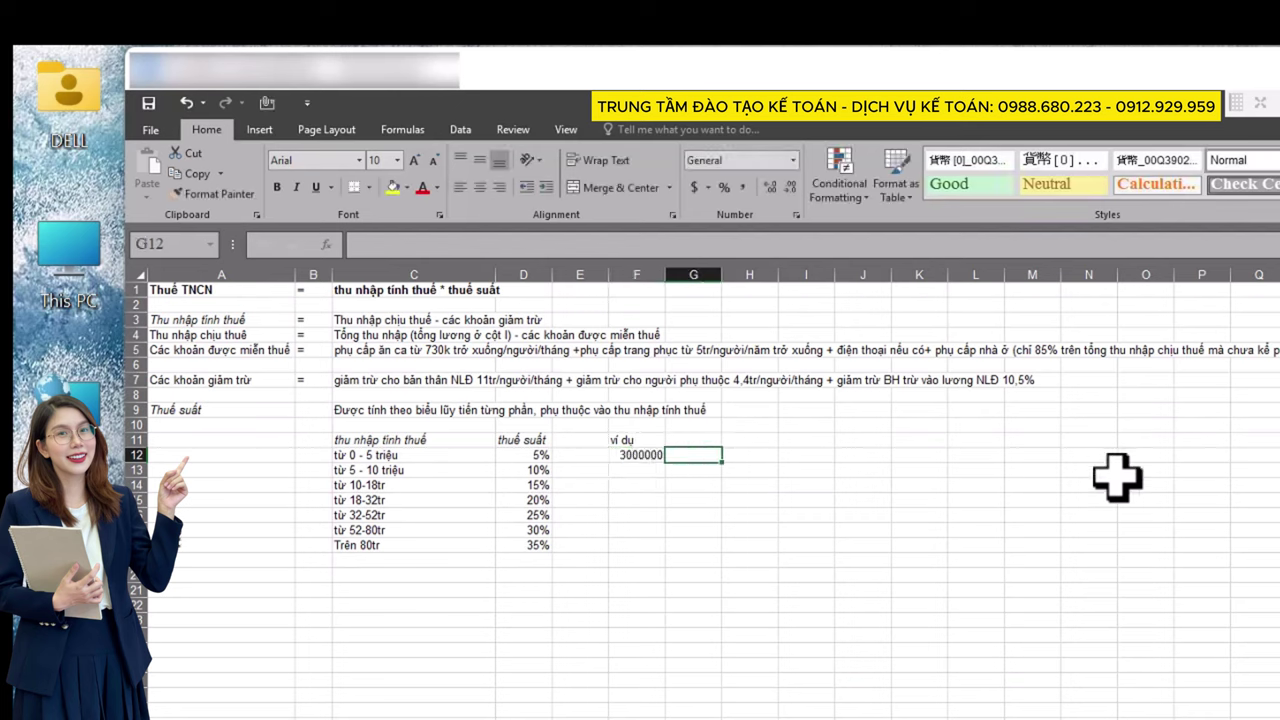
Step: Enter =F12*D12 in G12 to compute the 5% example tax
text(=)
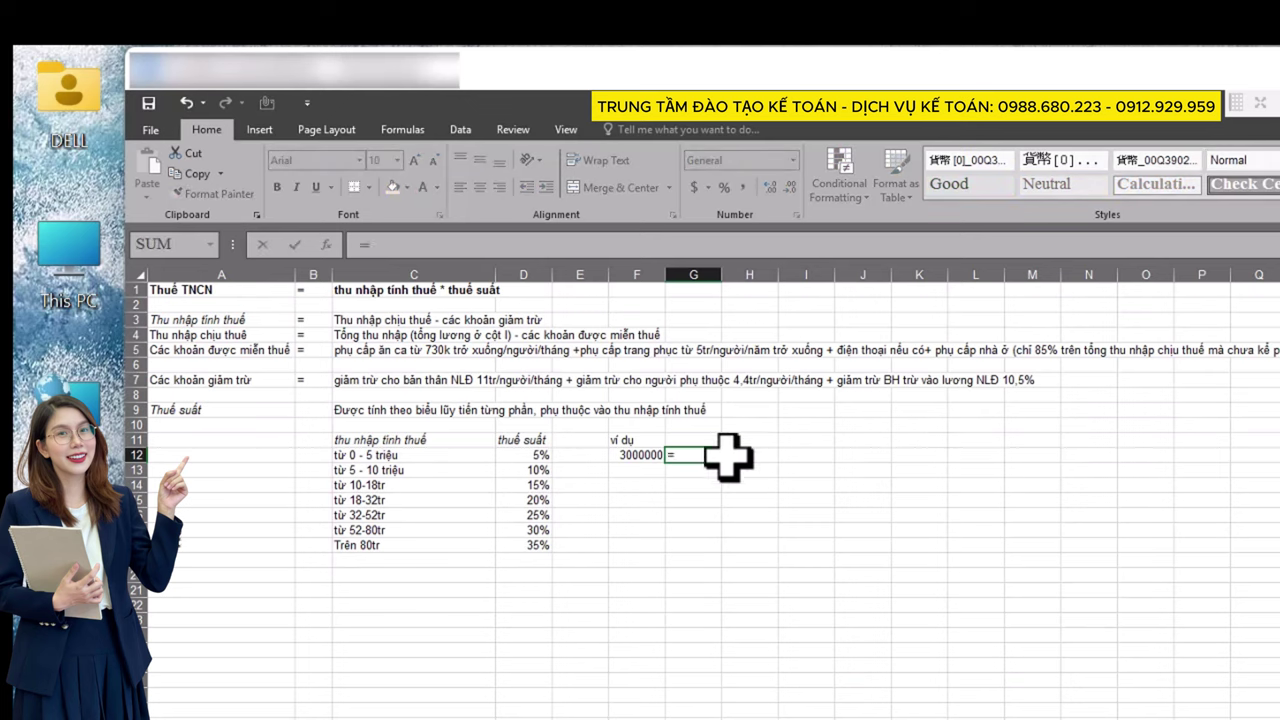
click(641, 457)
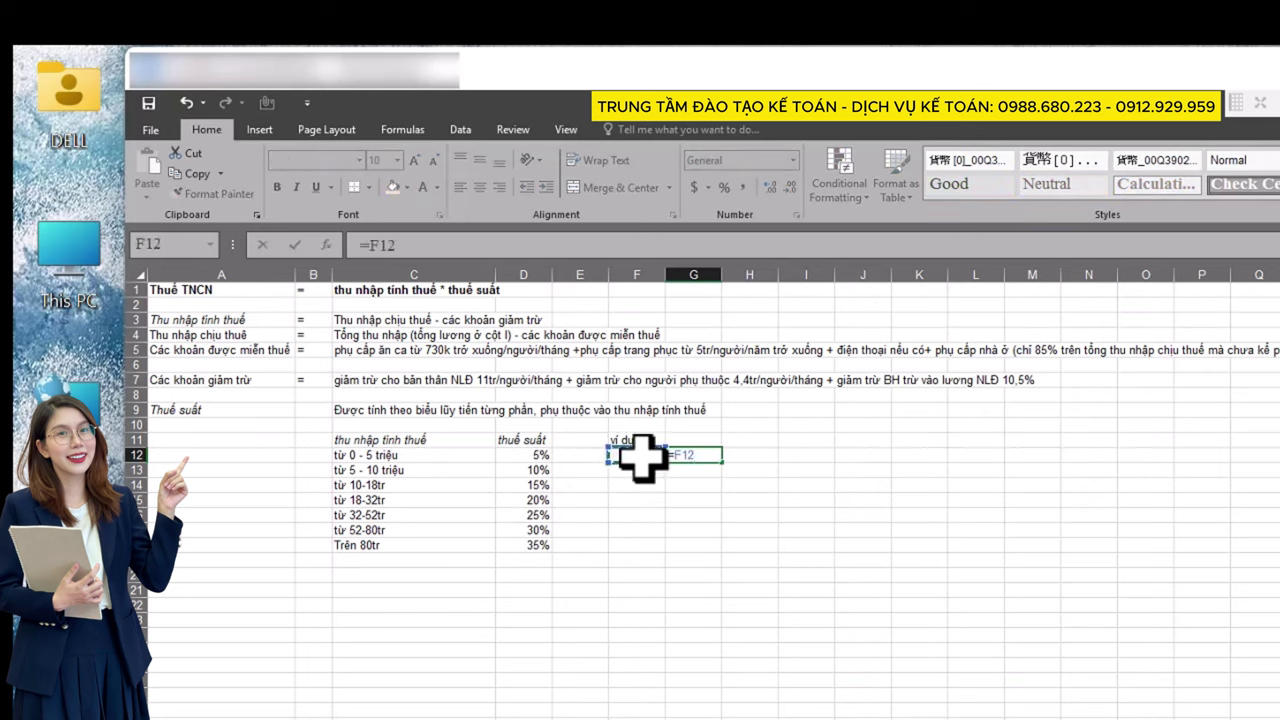
text(*)
click(536, 455)
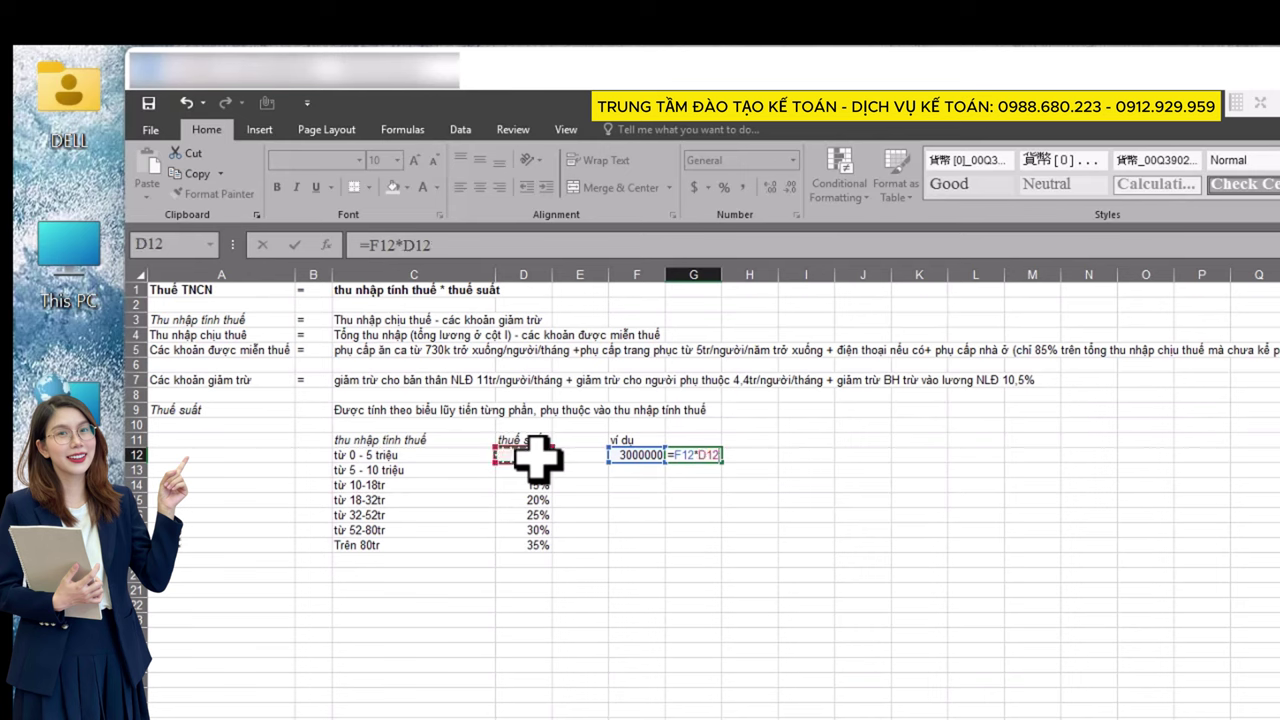
key(Return)
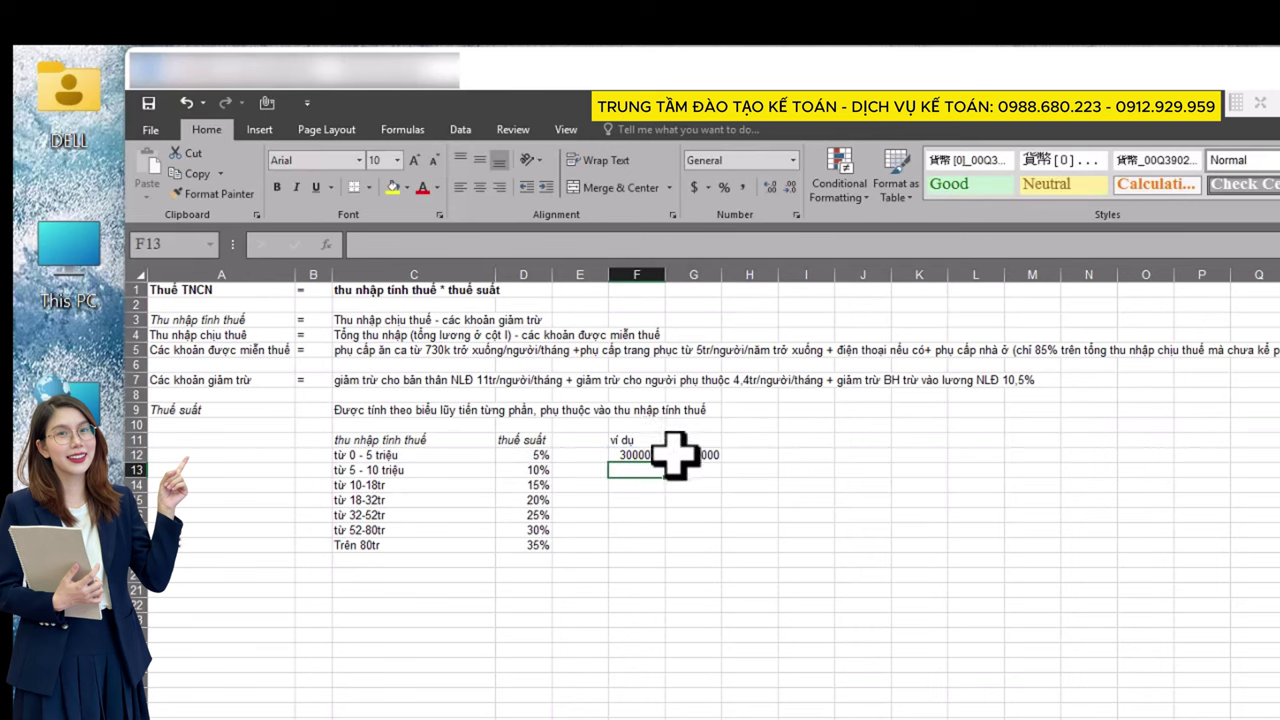
Step: Apply Comma Style to the example range F12:G18
drag(645, 457, 700, 545)
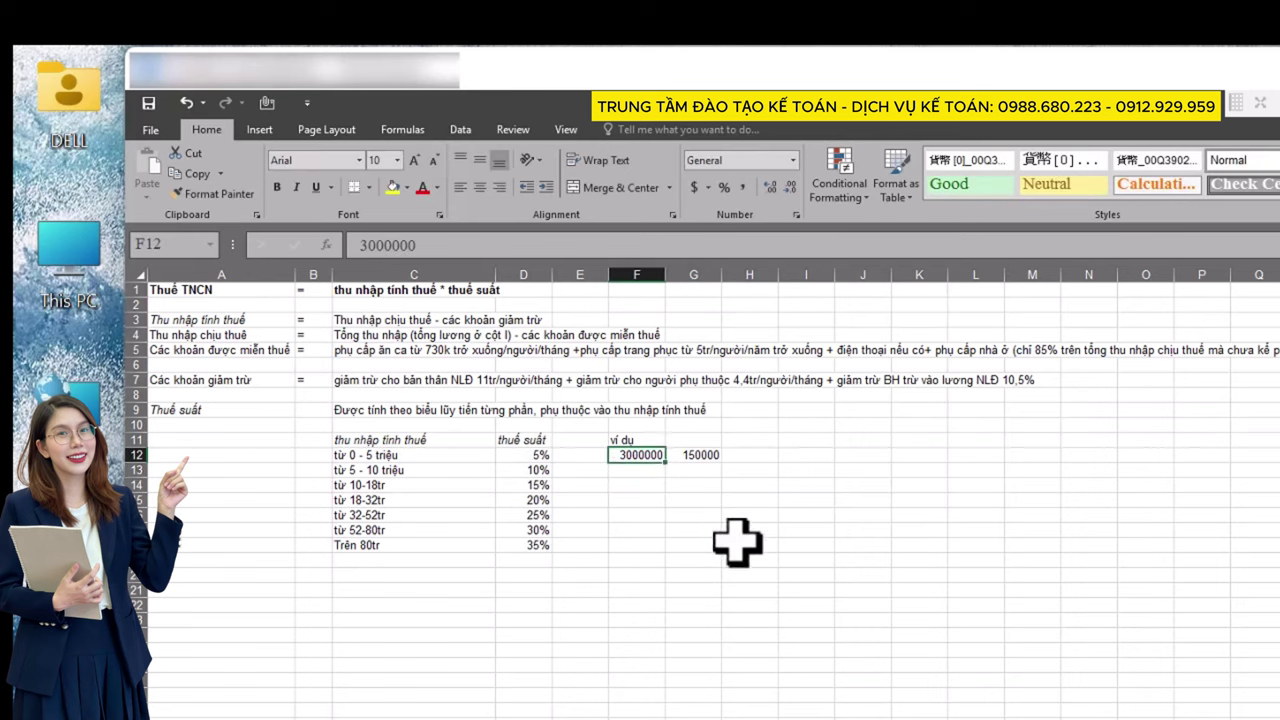
click(742, 188)
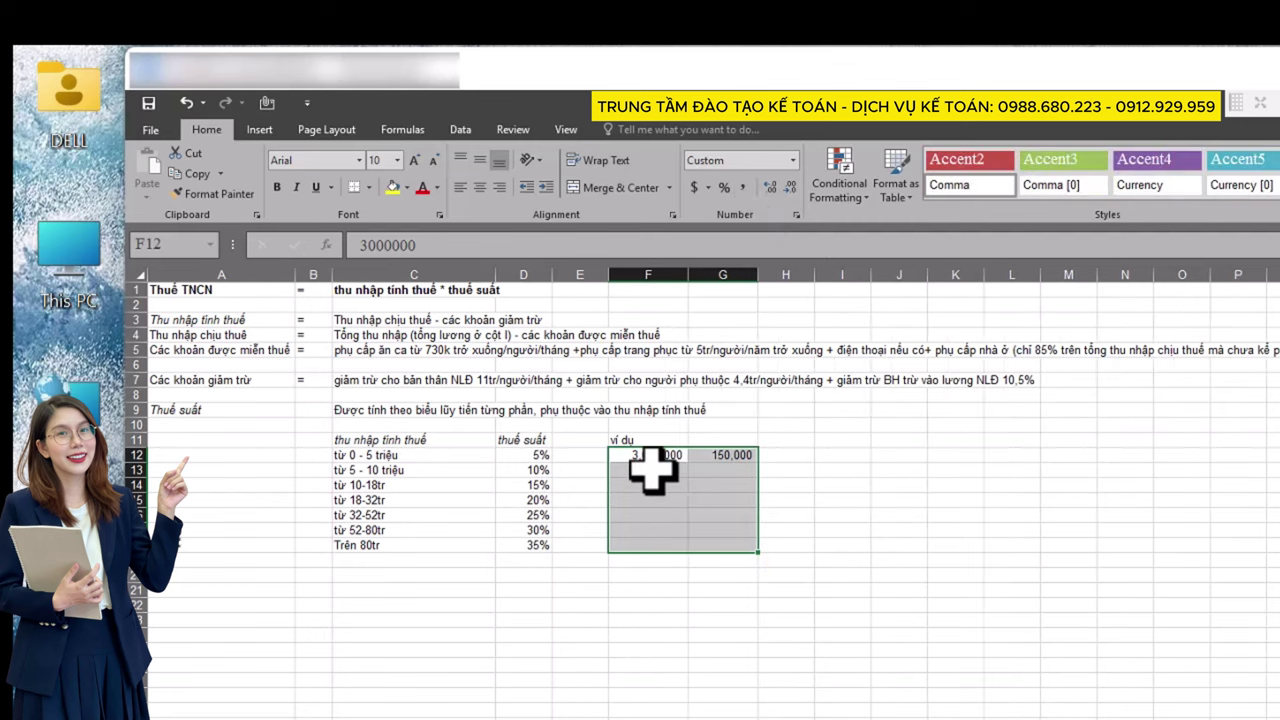
click(652, 460)
Step: Enter 7000000 as the second example income in F13
click(653, 472)
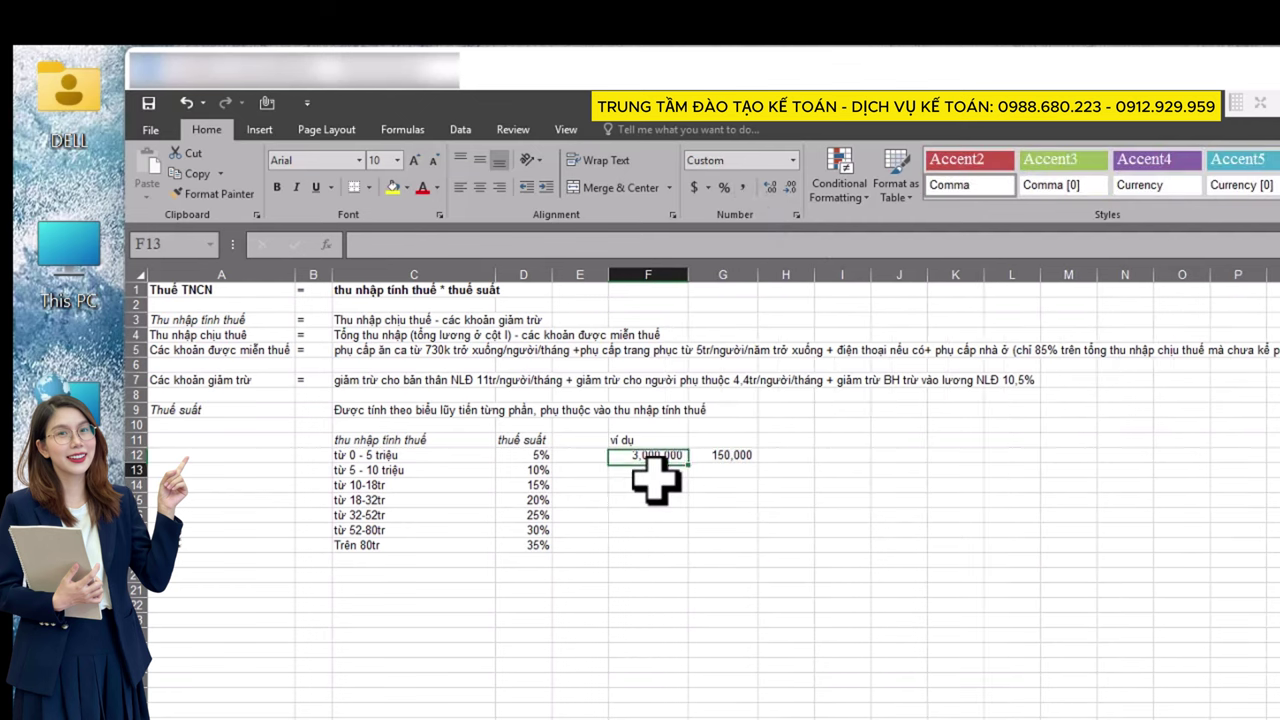
text(7000000)
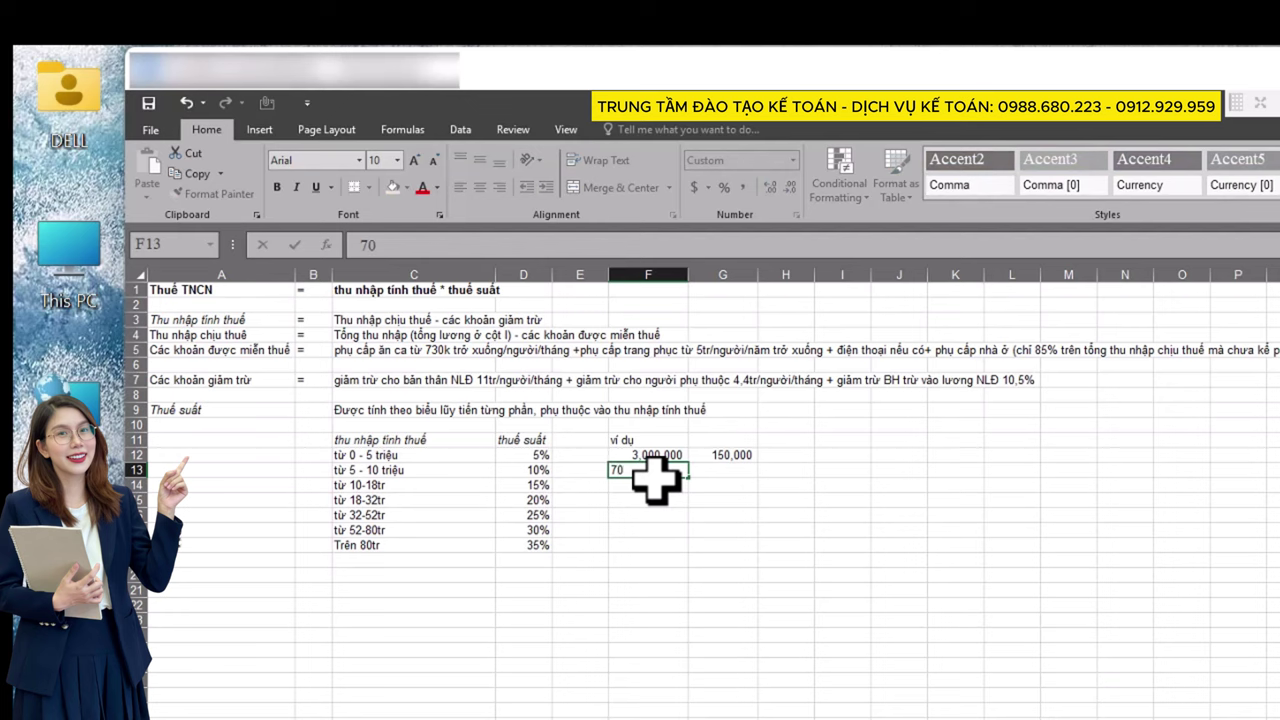
key(Tab)
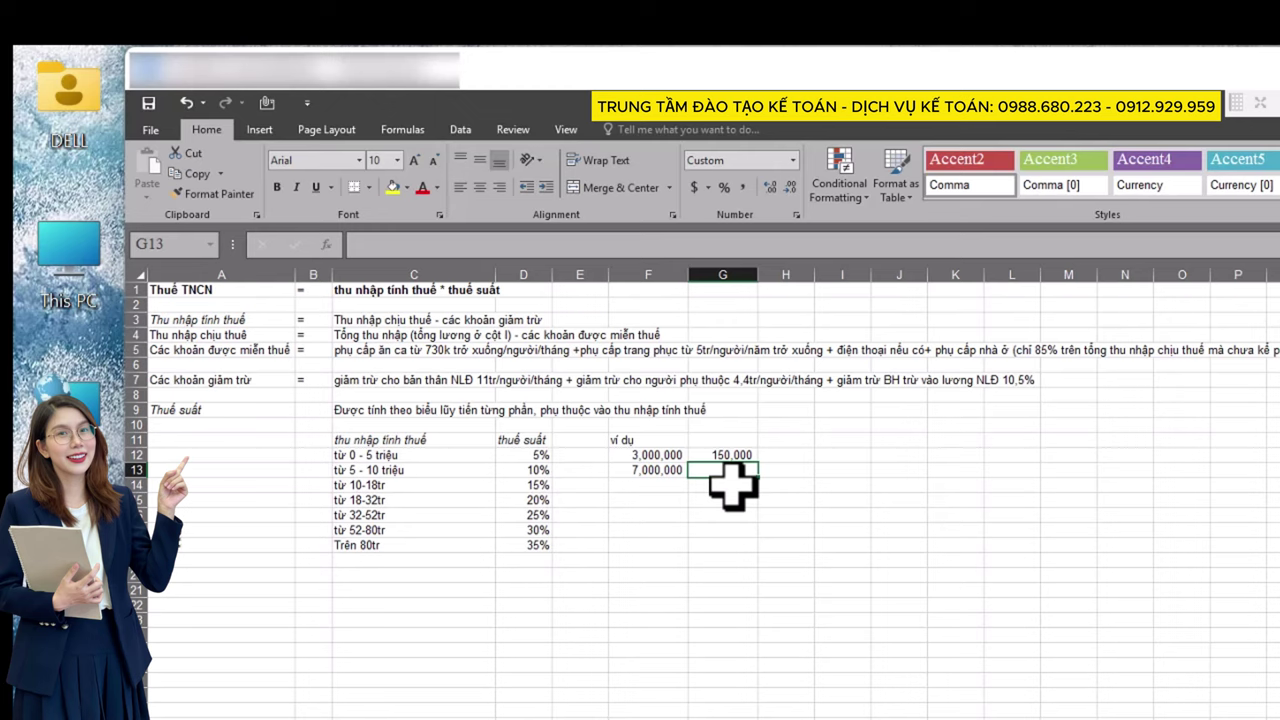
Step: Enter =5000000*D12+2000000*D13 in G13 to compute the progressive tax of 450,000
text(=)
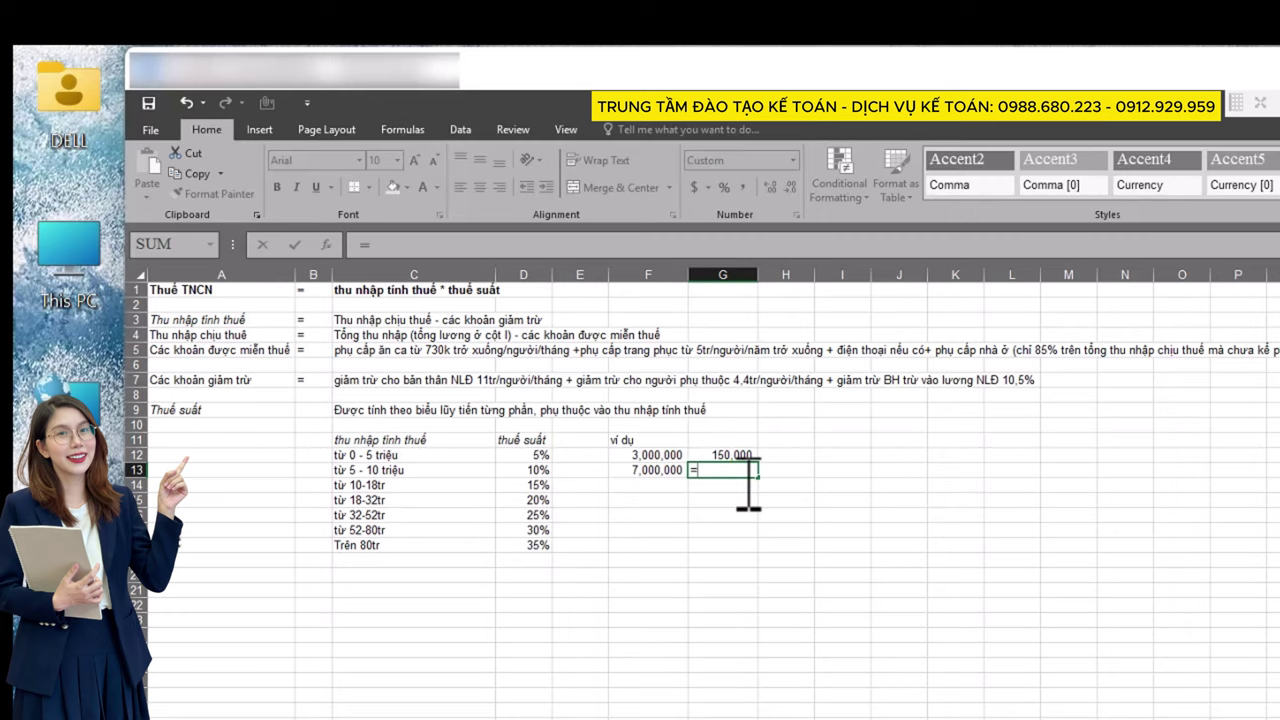
text(5)
text(000000)
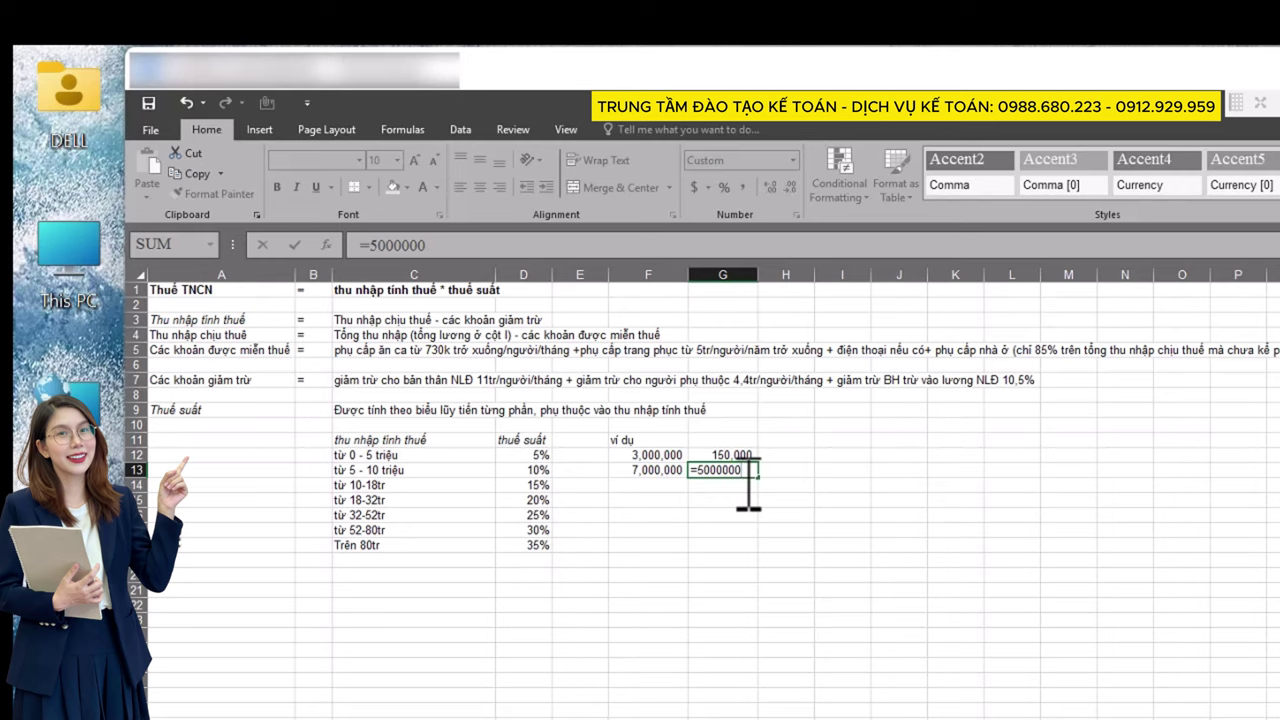
text(*)
click(535, 455)
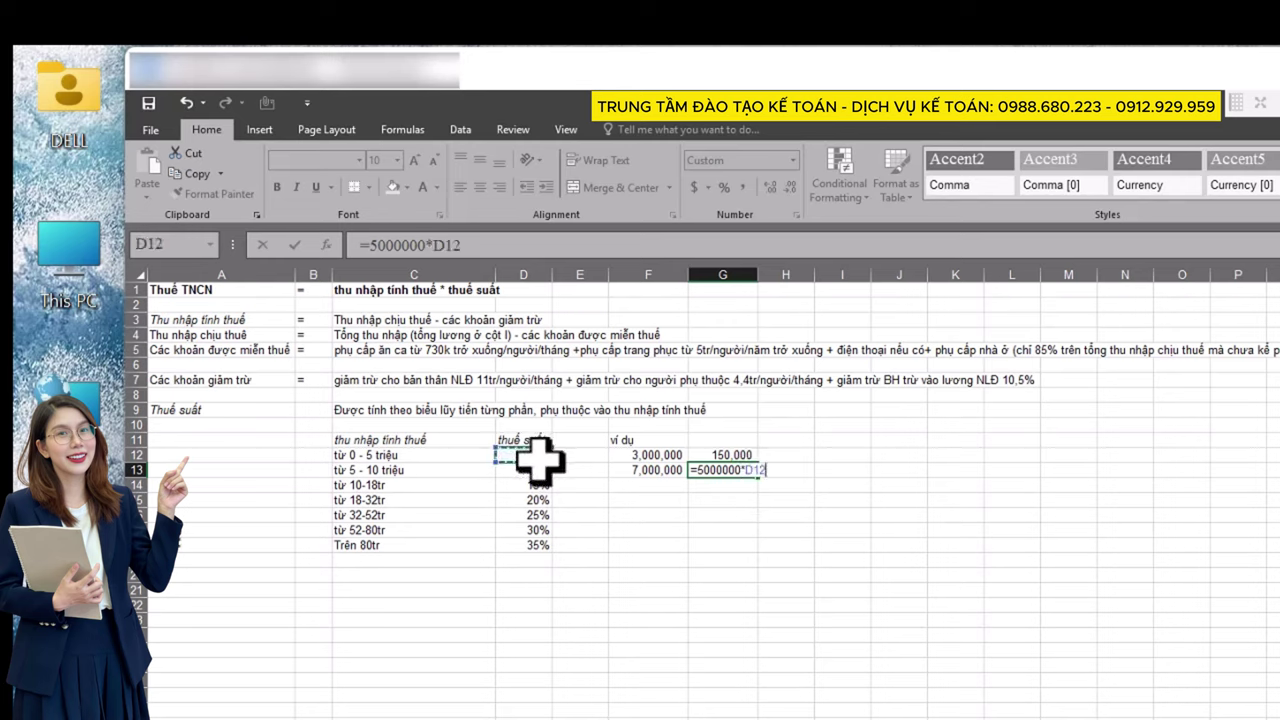
text(+)
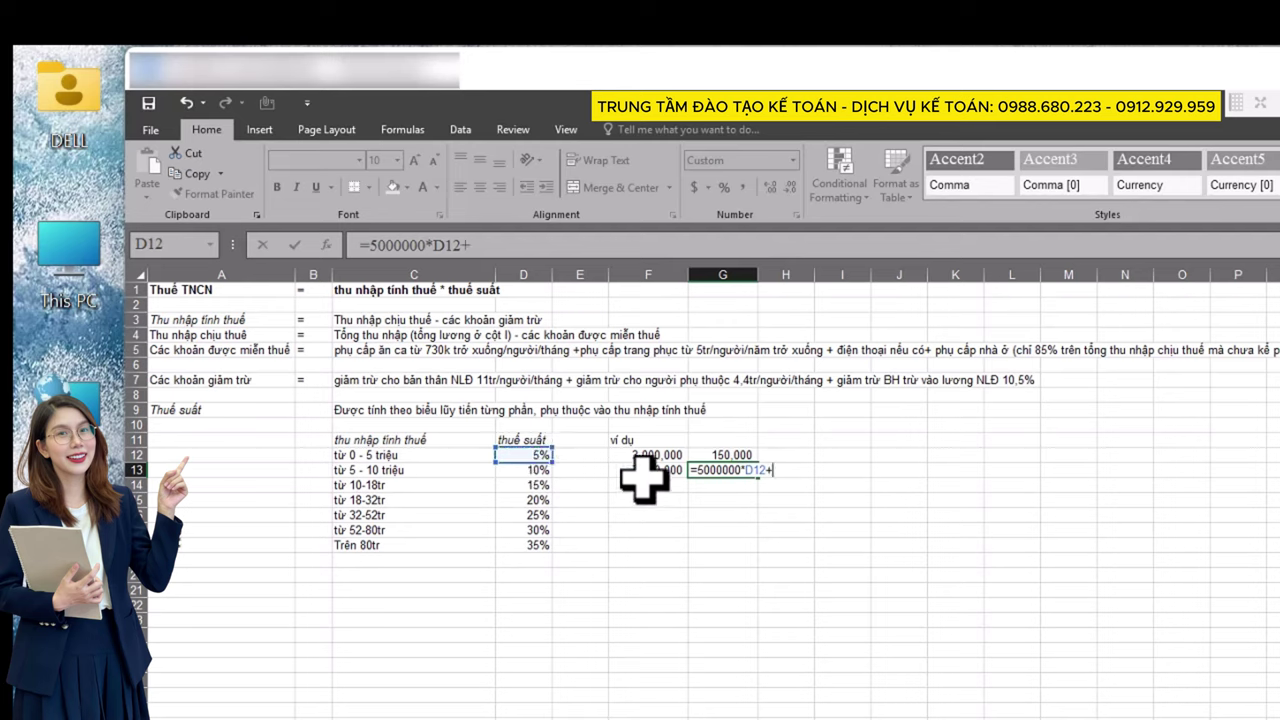
text(2)
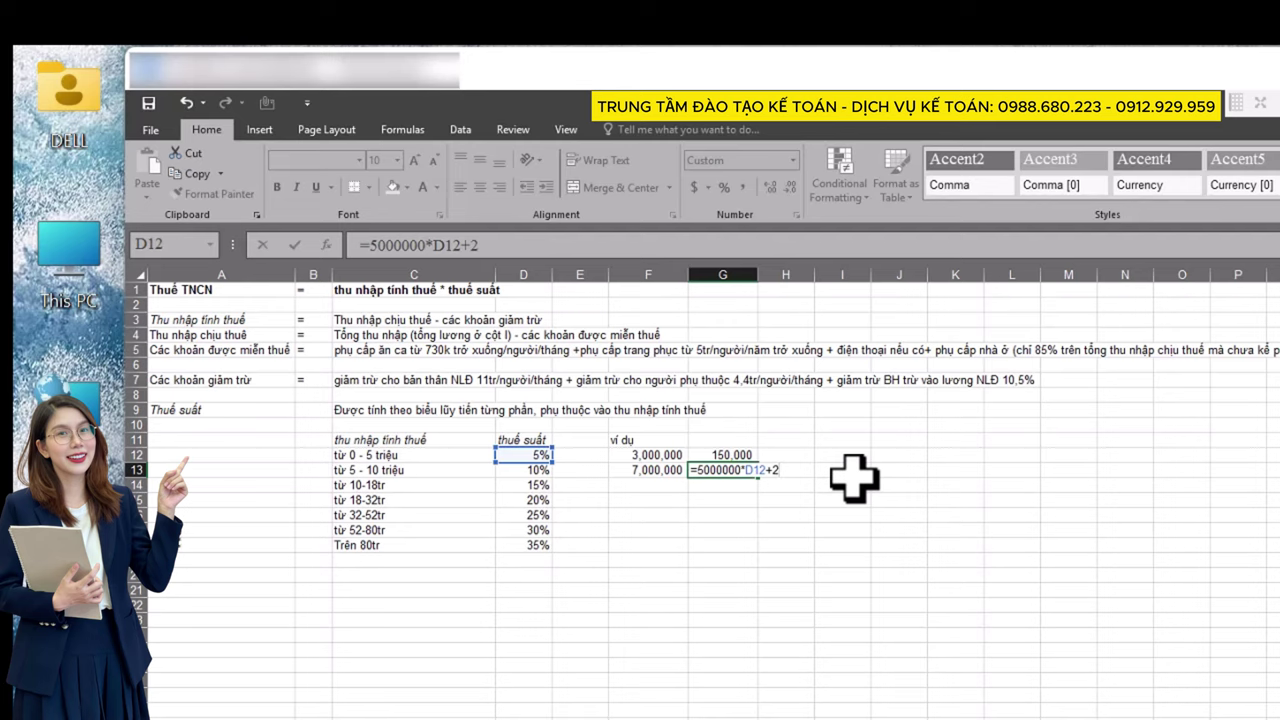
text(000000)
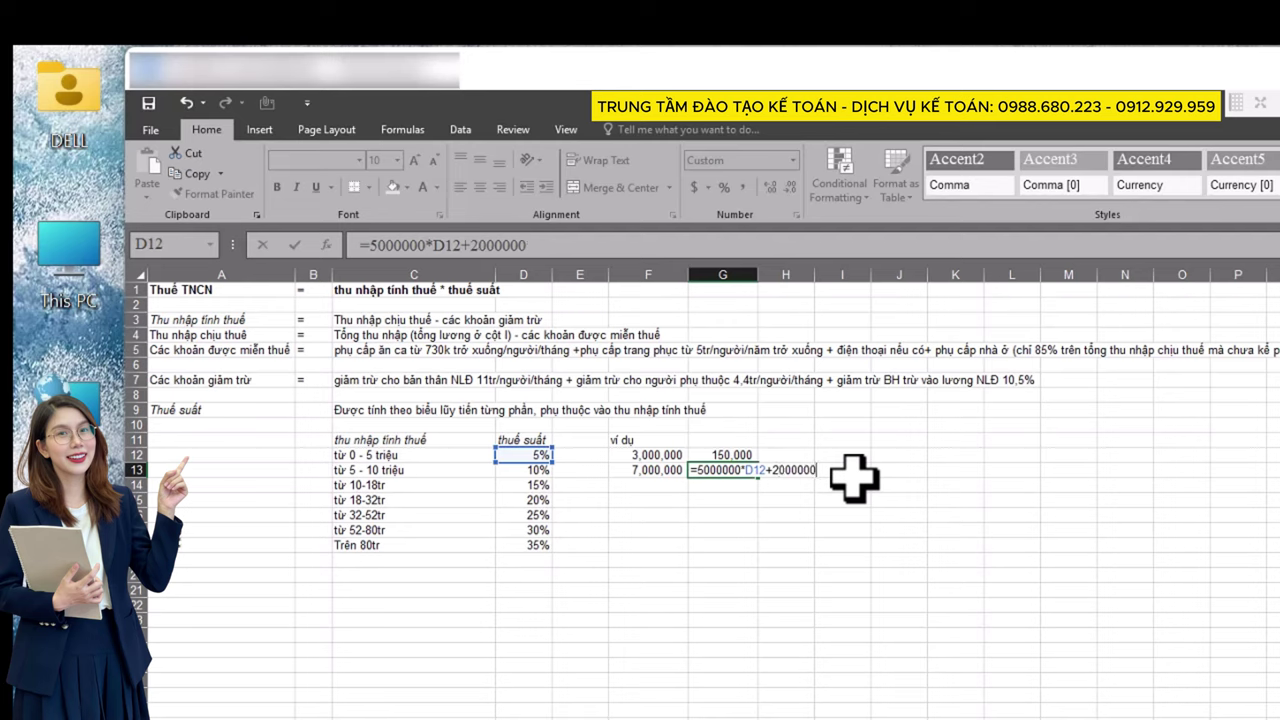
text(*)
click(538, 470)
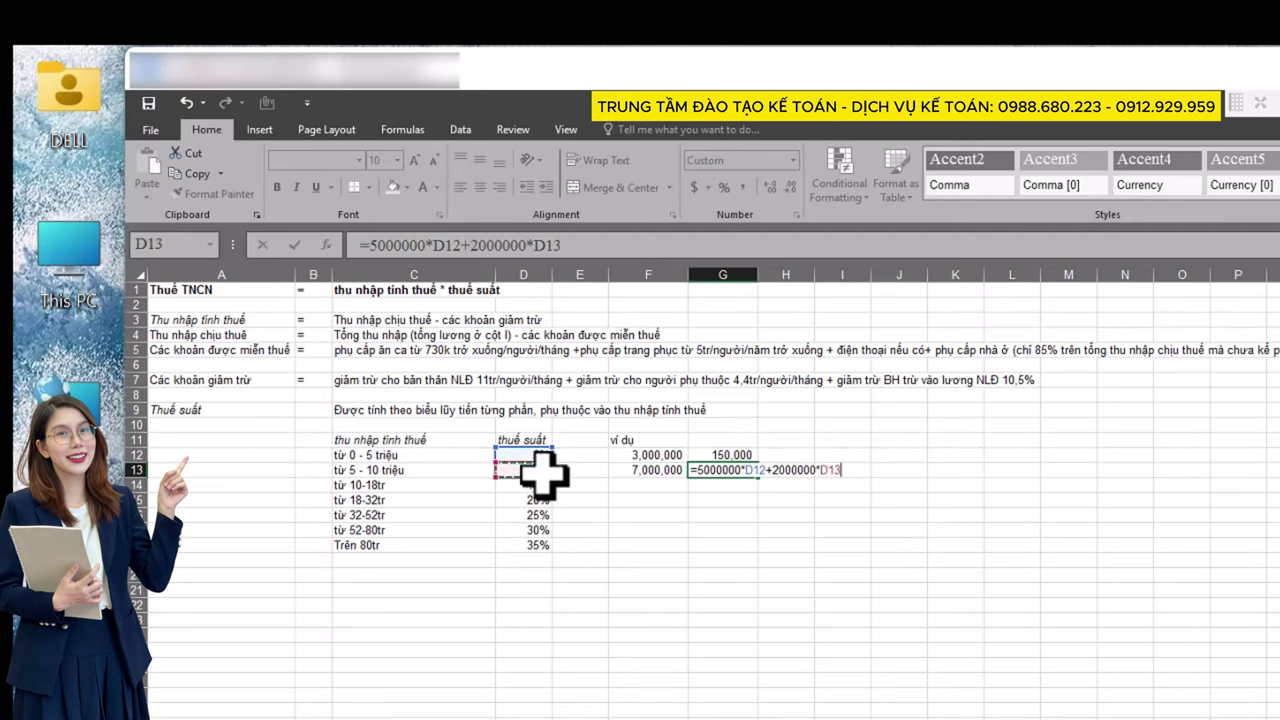
click(640, 485)
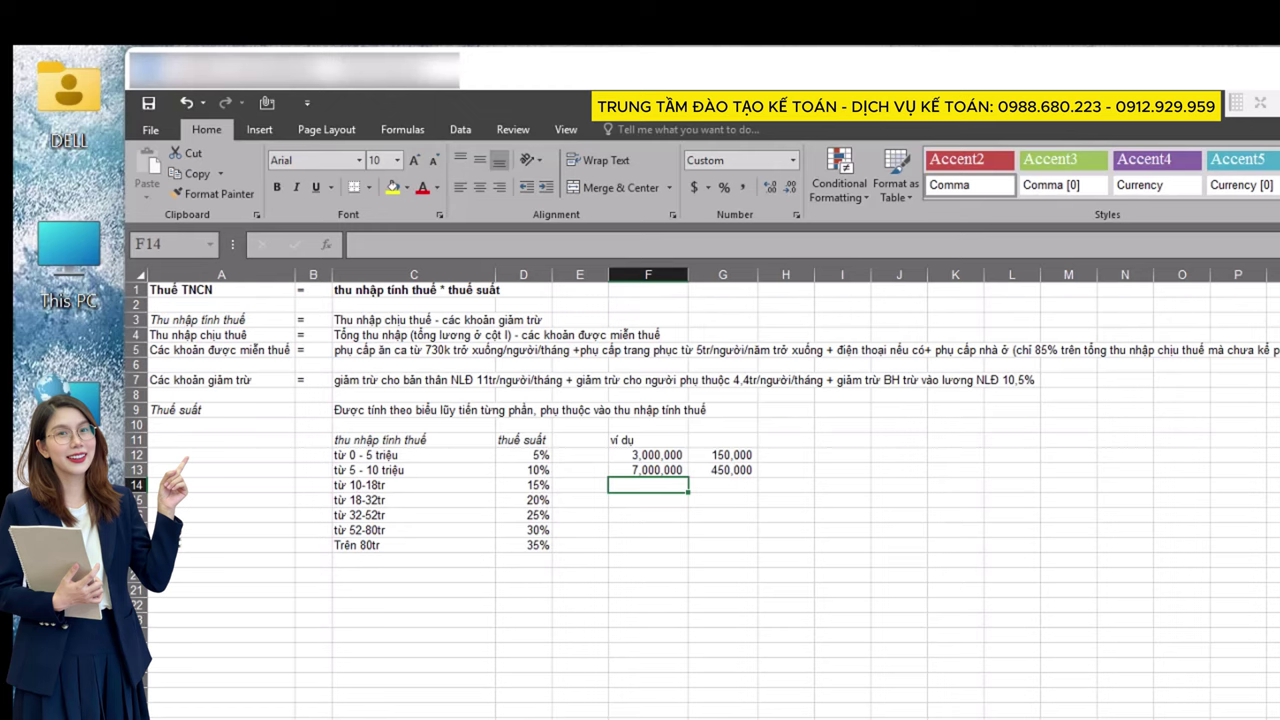
Step: Dismiss the shortcut menu and switch back to the BẢNG THANH TOÁN TIỀN LƯƠNG sheet
right_click(940, 532)
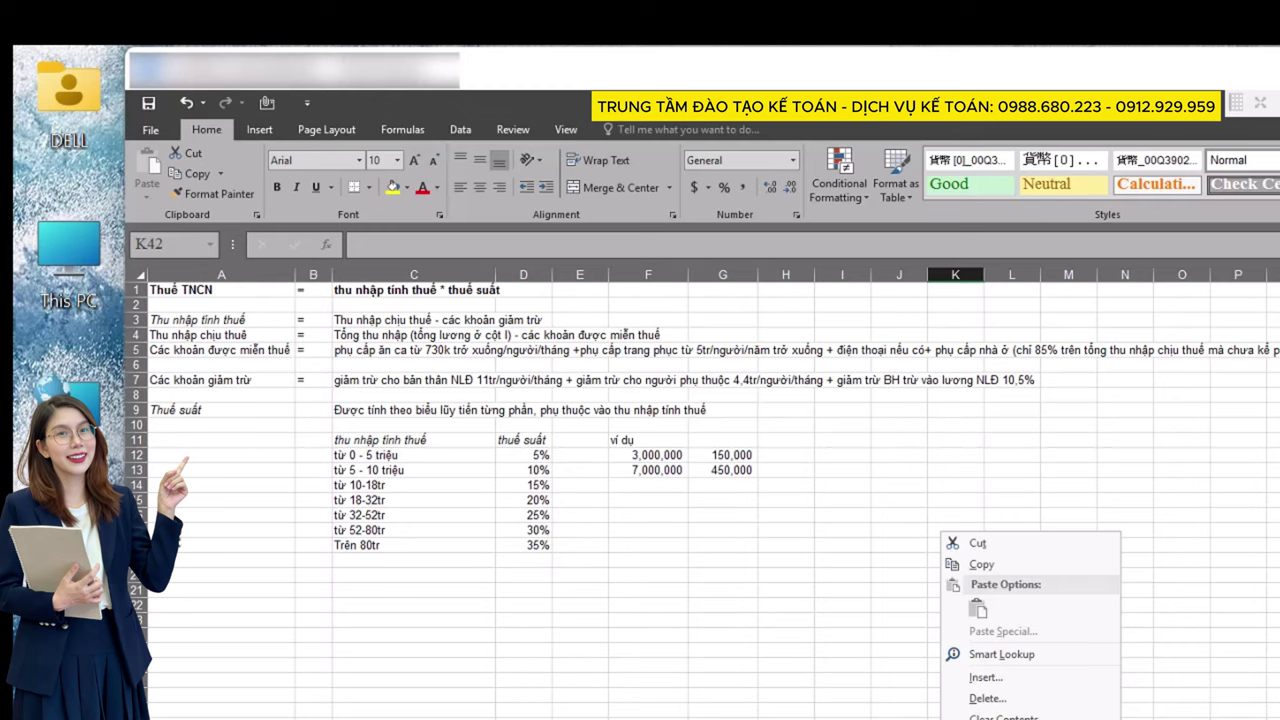
key(Escape)
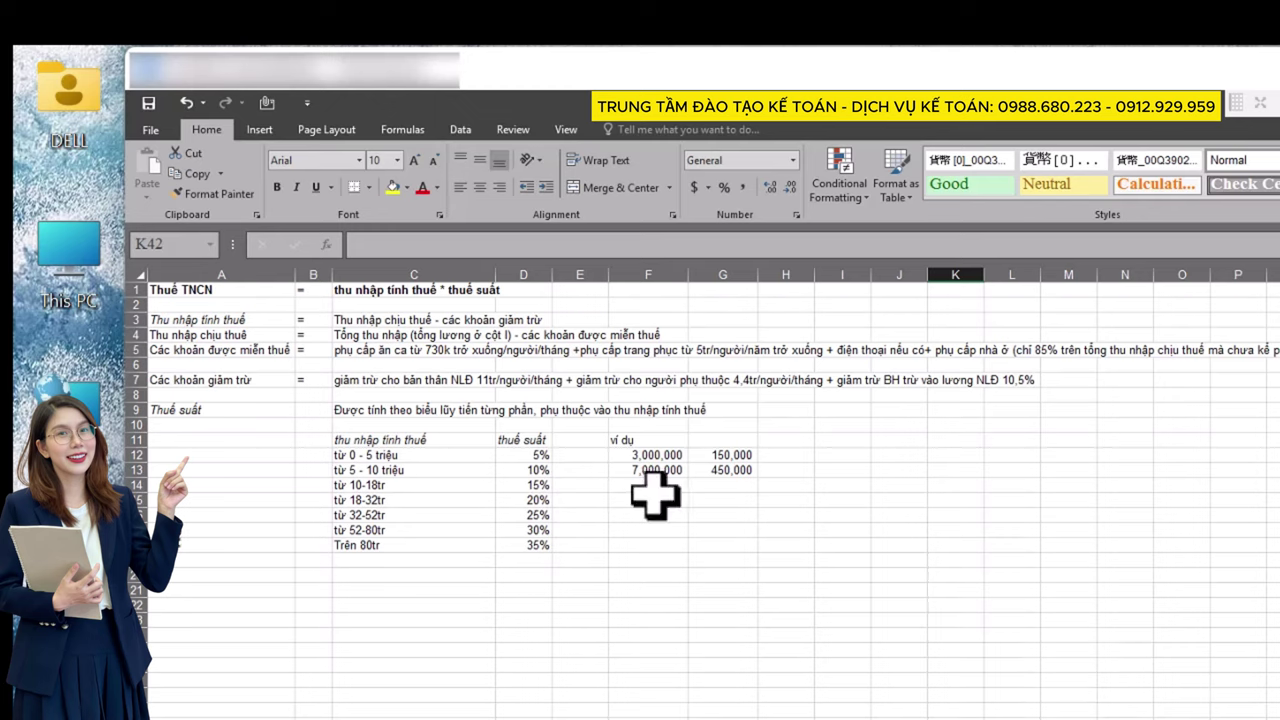
click(655, 487)
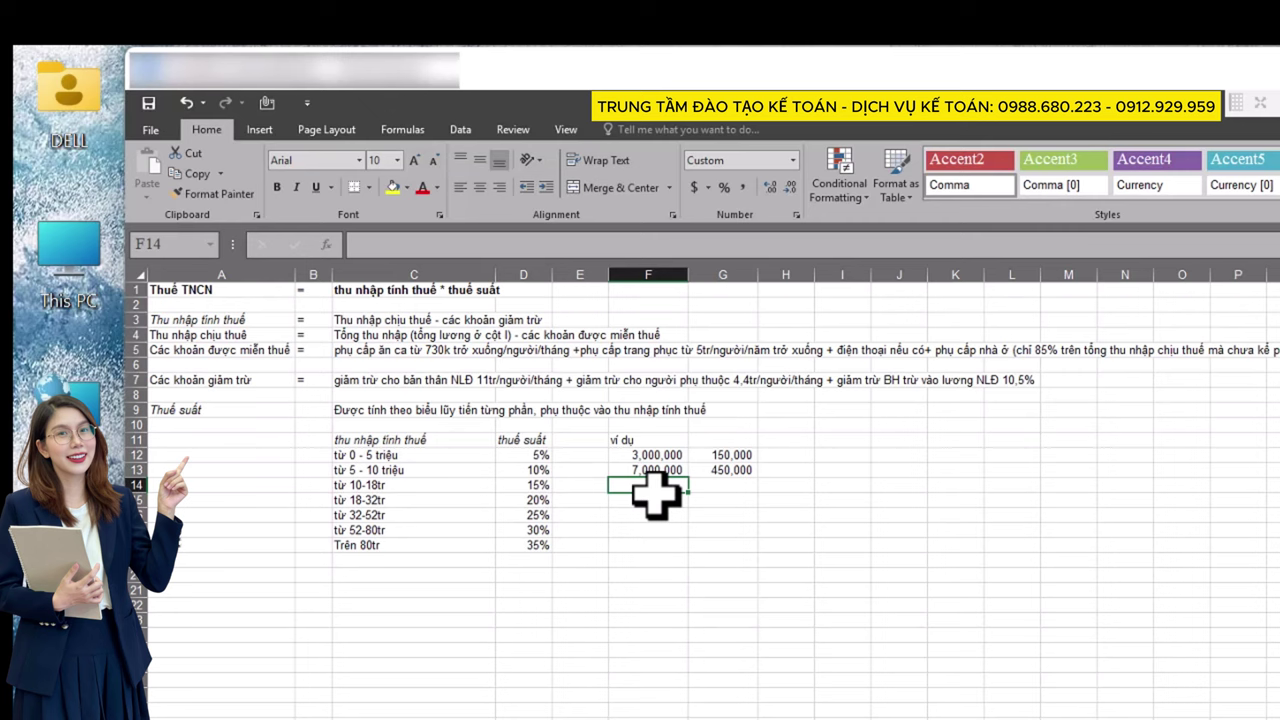
key(ctrl+Page_Down)
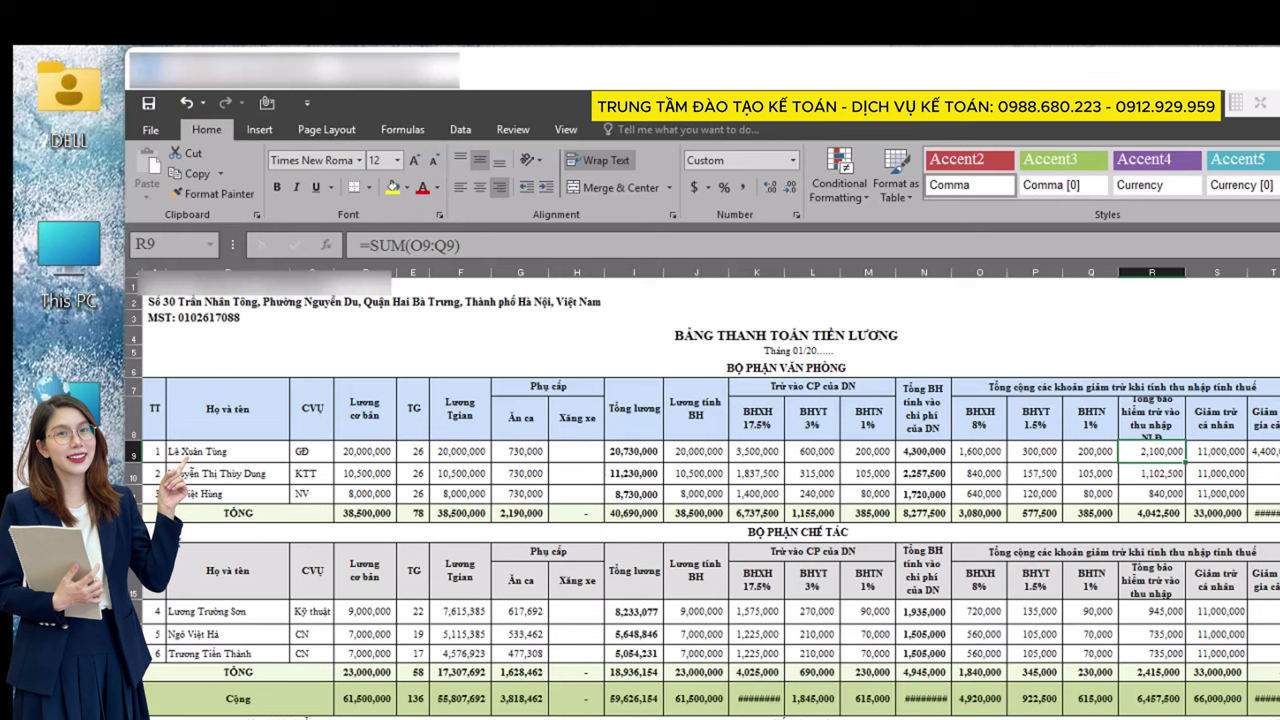
Step: Check the basic and total salary, then widen column T to show its amounts
click(370, 455)
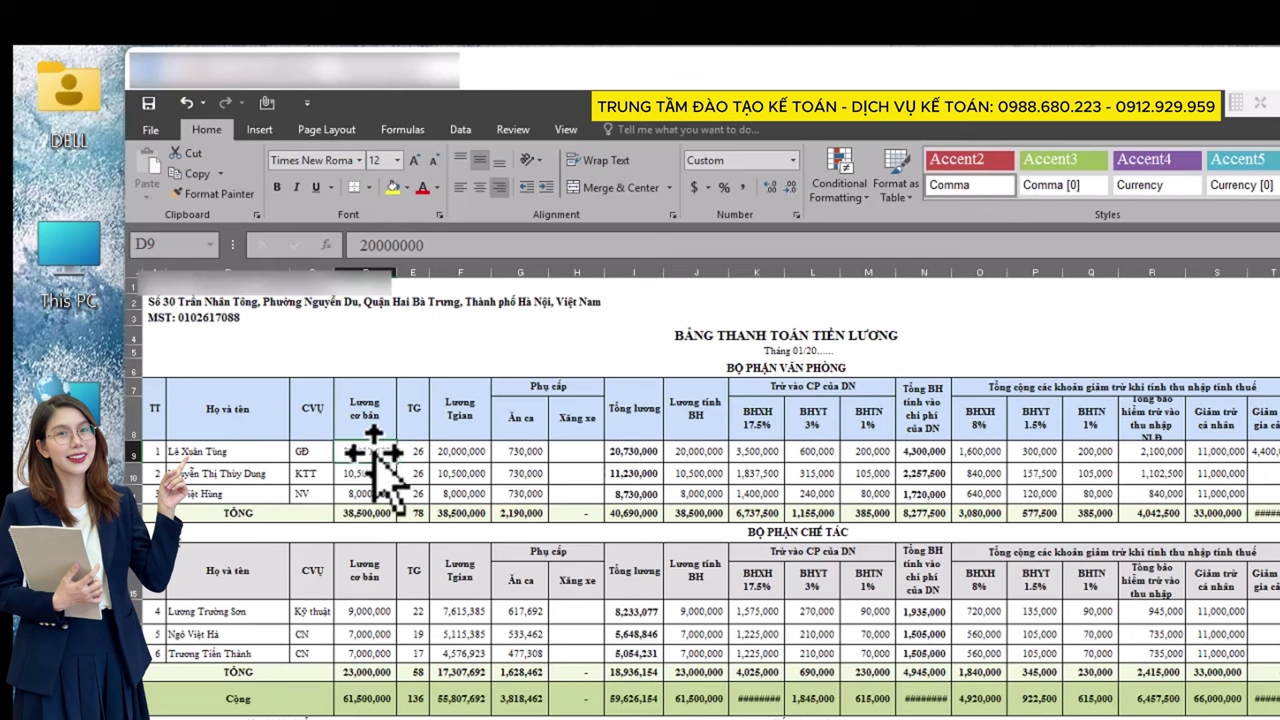
click(645, 455)
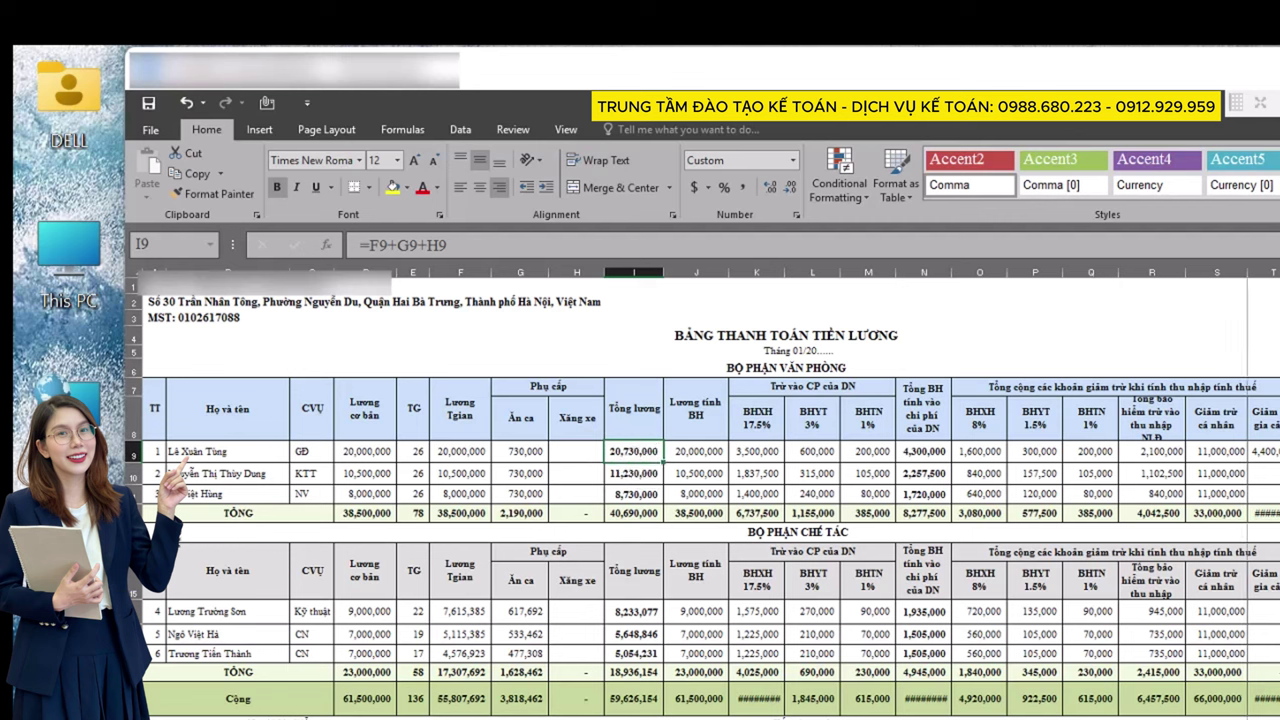
drag(1277, 276, 1279, 276)
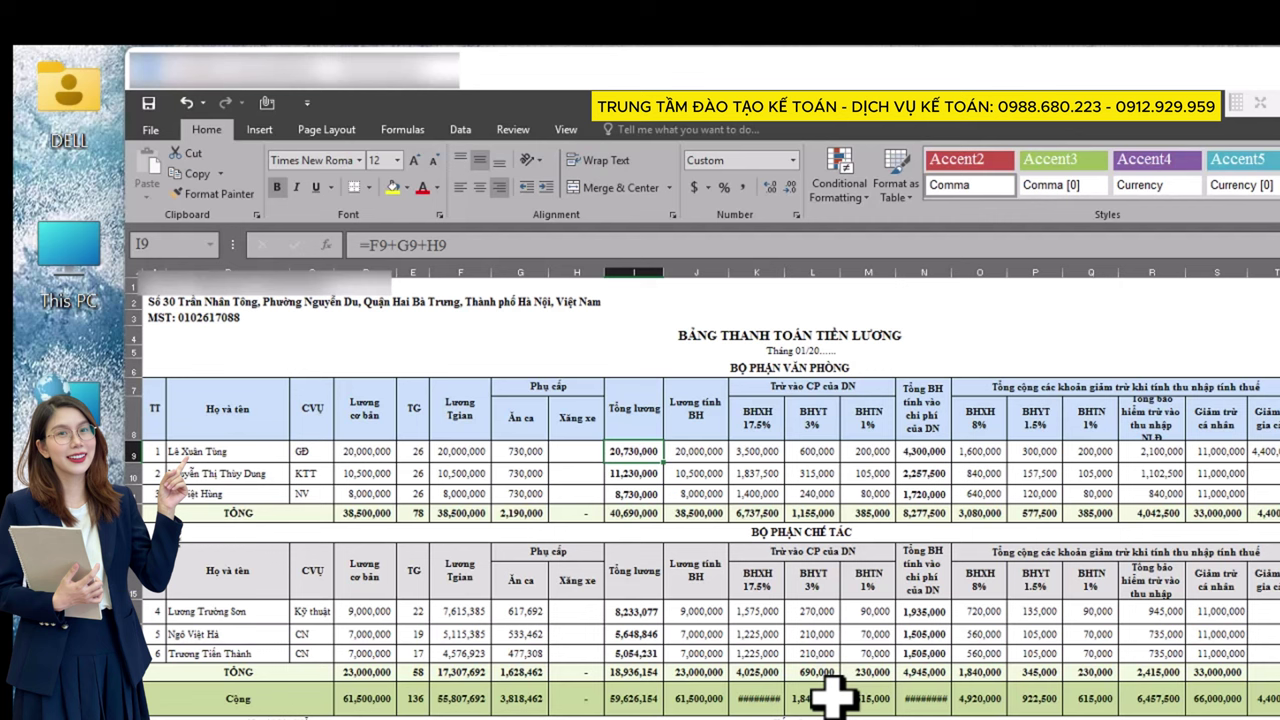
Step: Review the insurance formulas in K9, L9, N9 and the income tax formula in Y9
key(Right)
key(Right)
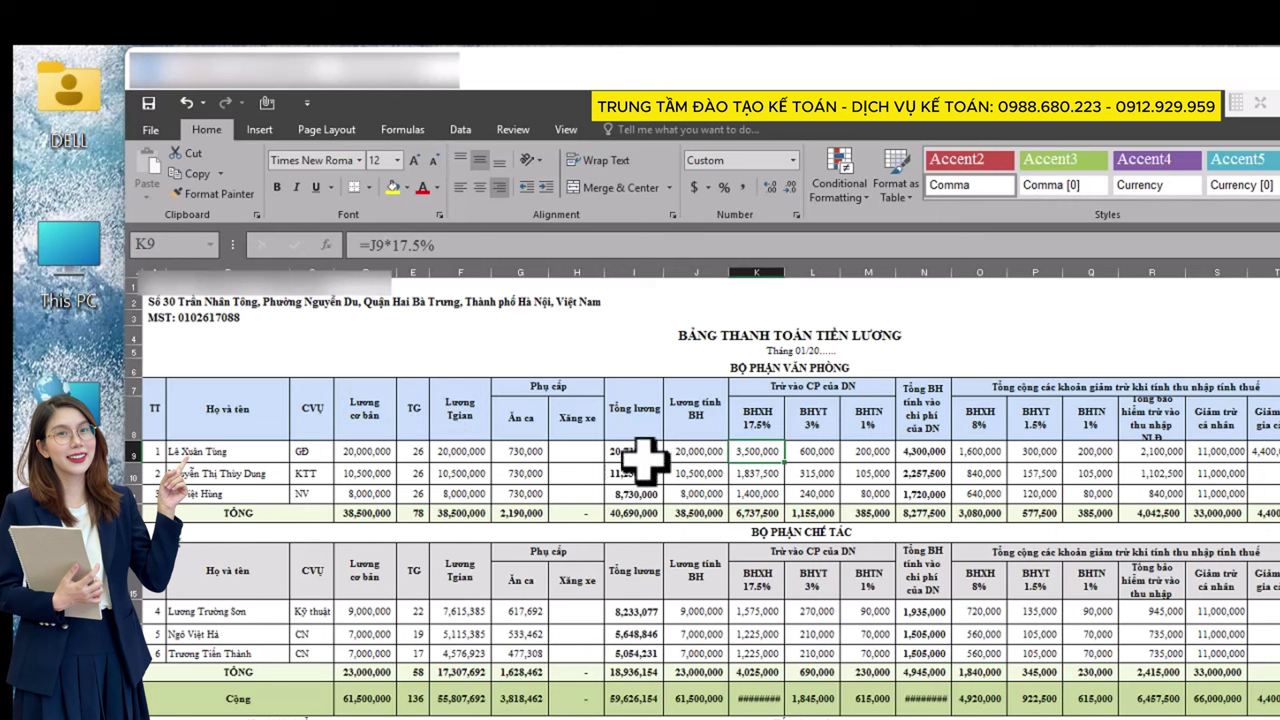
key(Right)
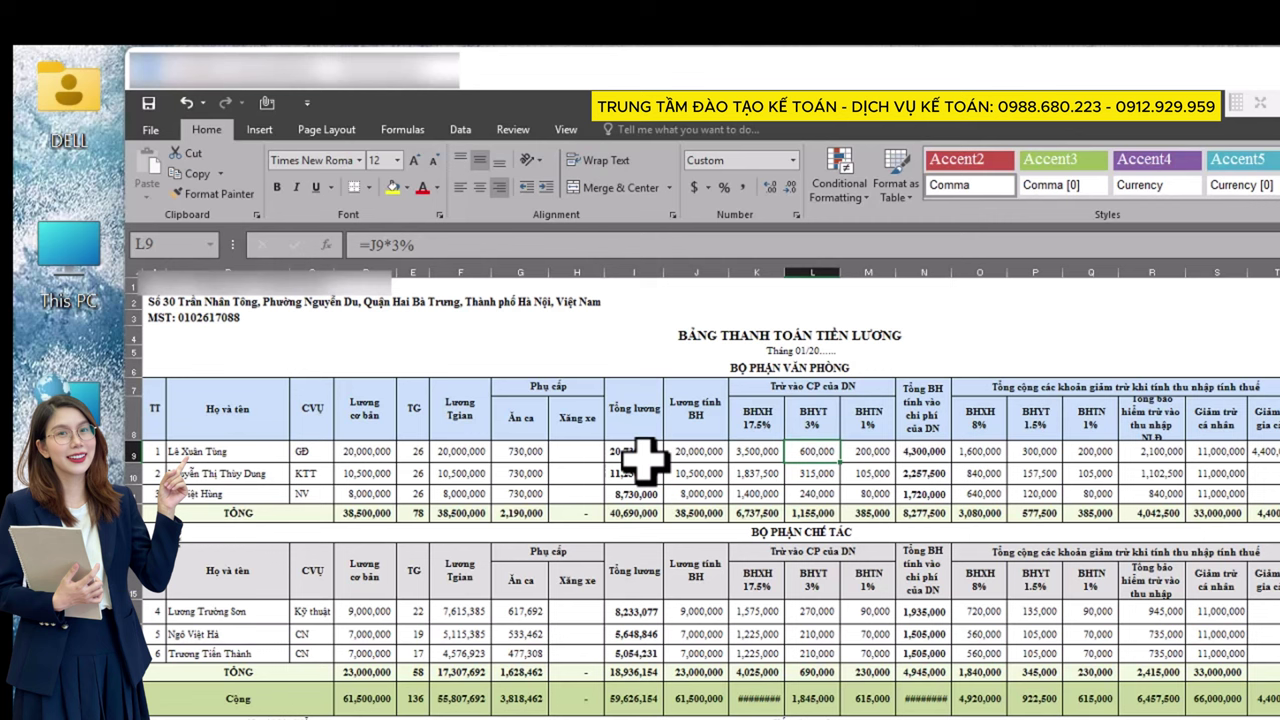
key(Right)
key(Right)
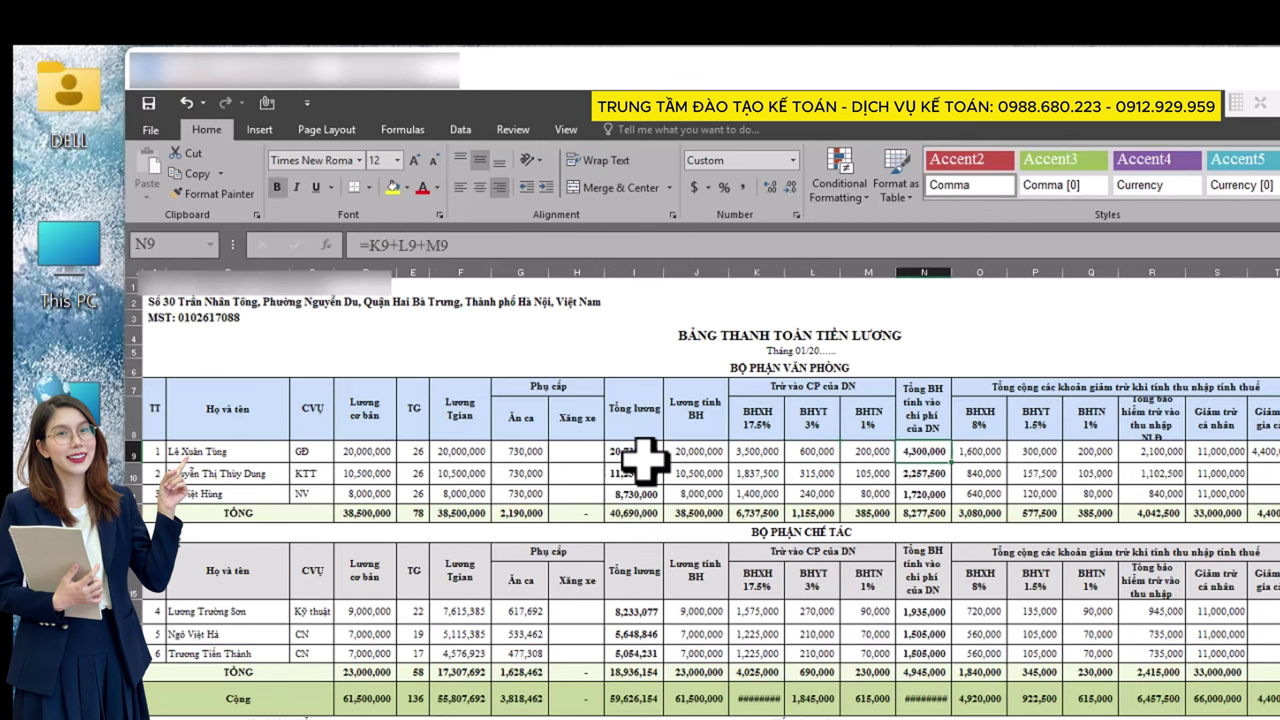
click(370, 455)
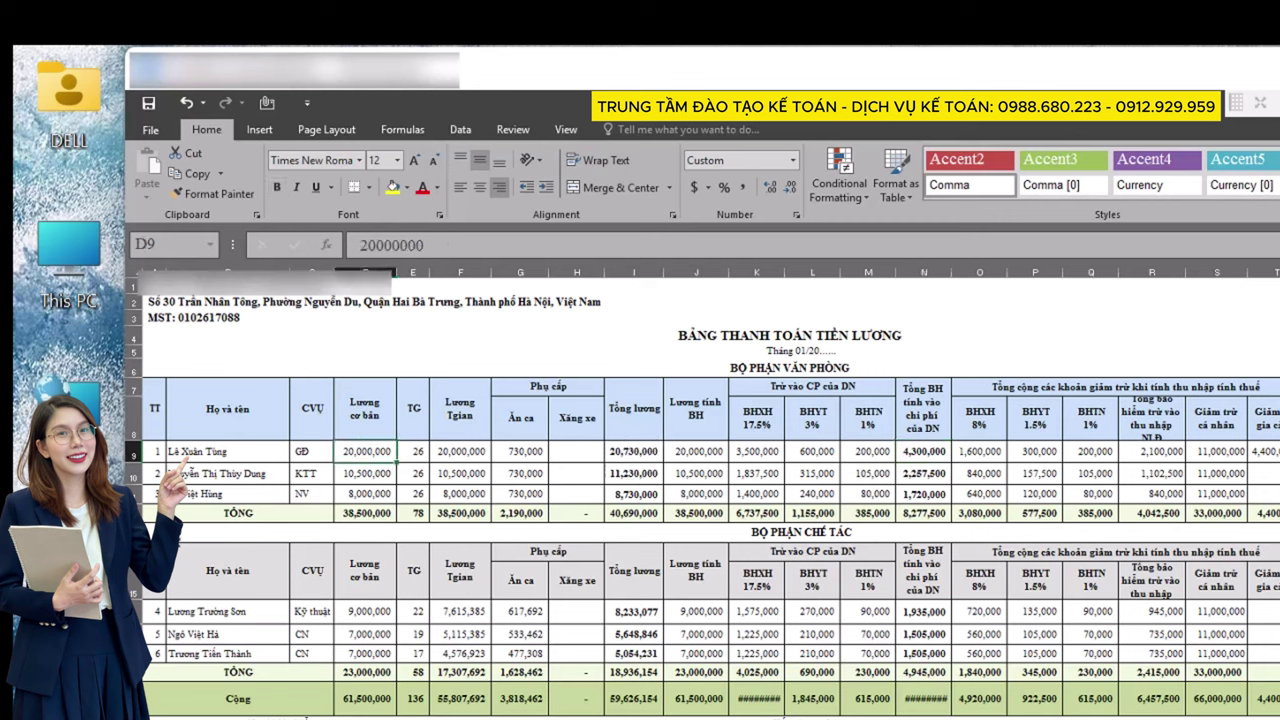
key(ctrl+Right)
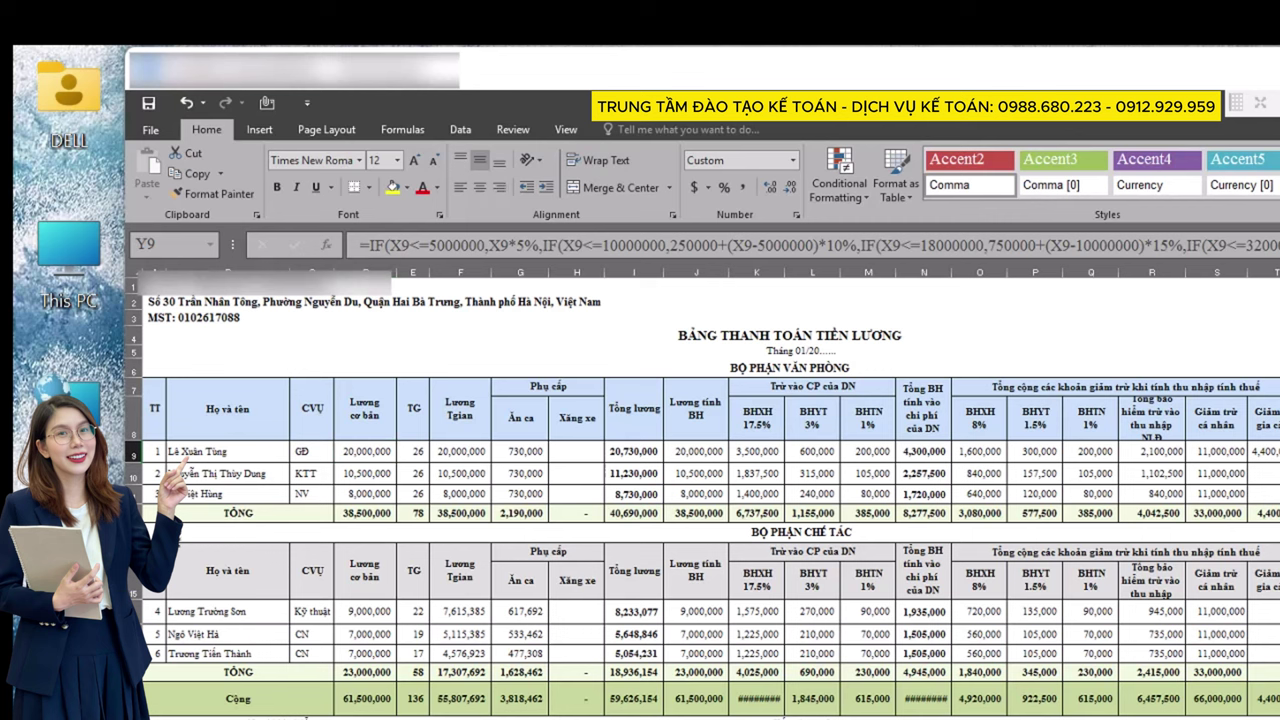
Step: Review the personal deduction S9, dependant deduction T9 and insurance total R9
click(1238, 456)
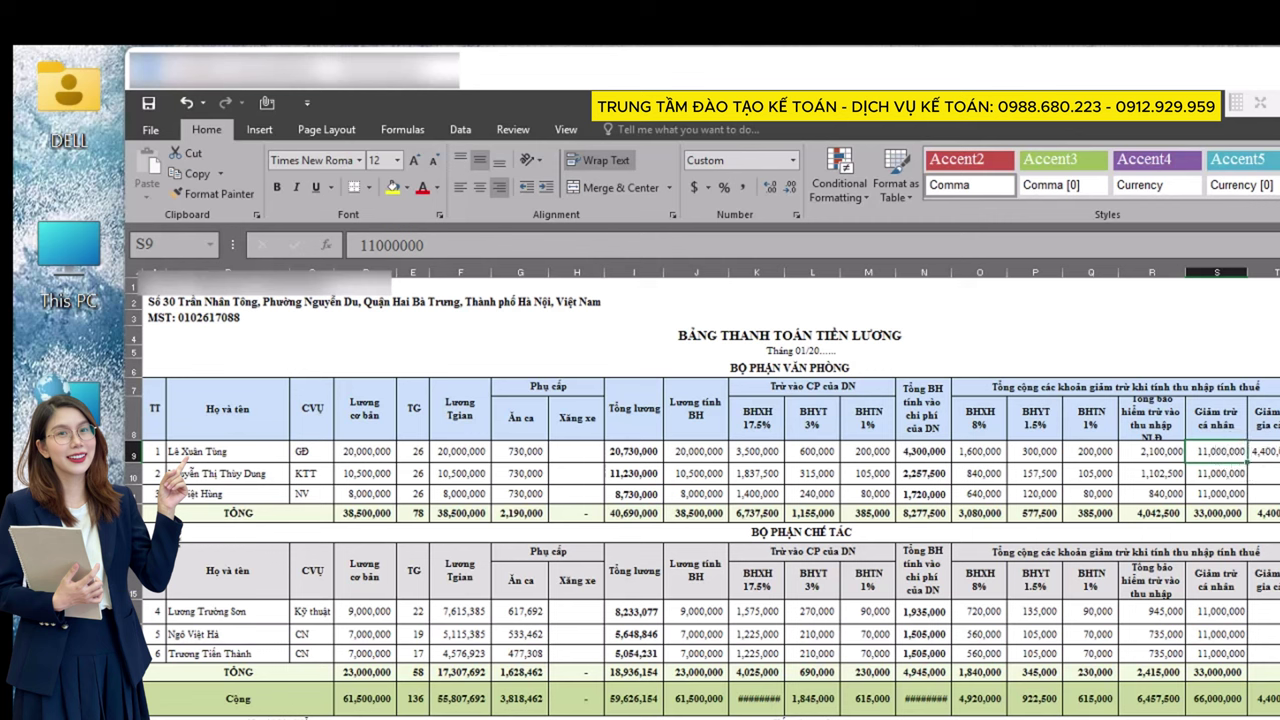
click(1266, 452)
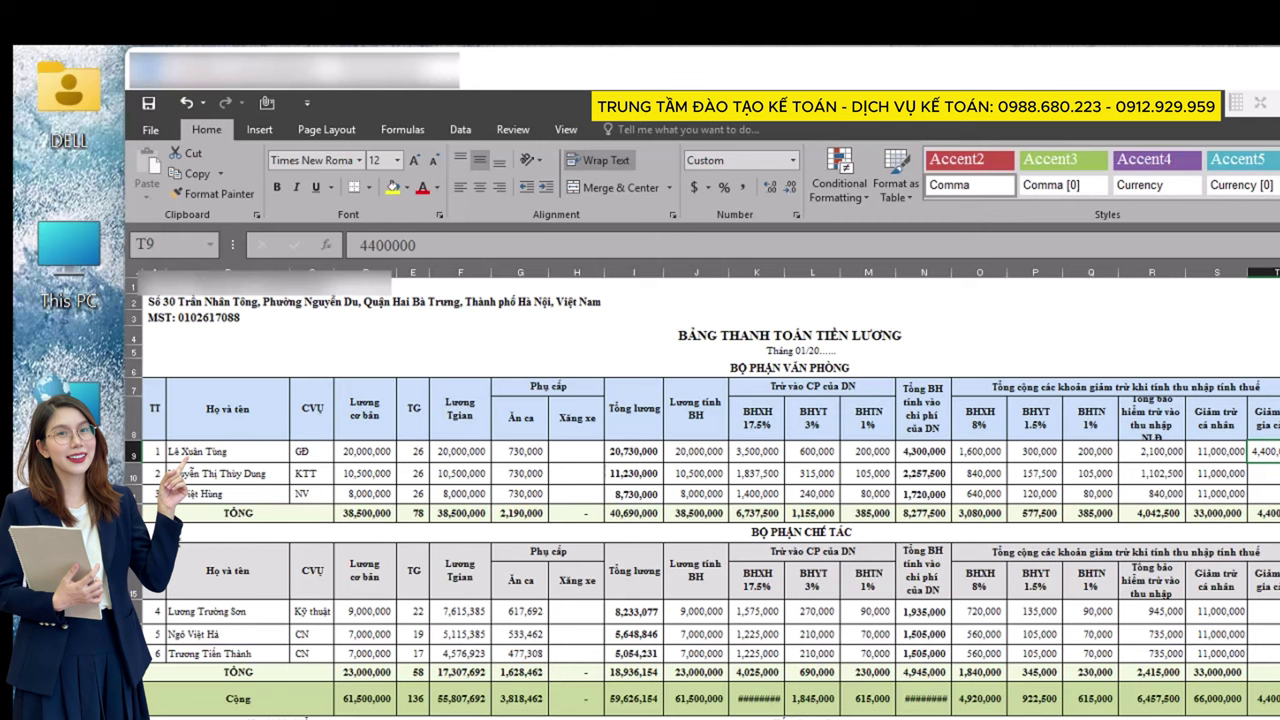
click(1158, 456)
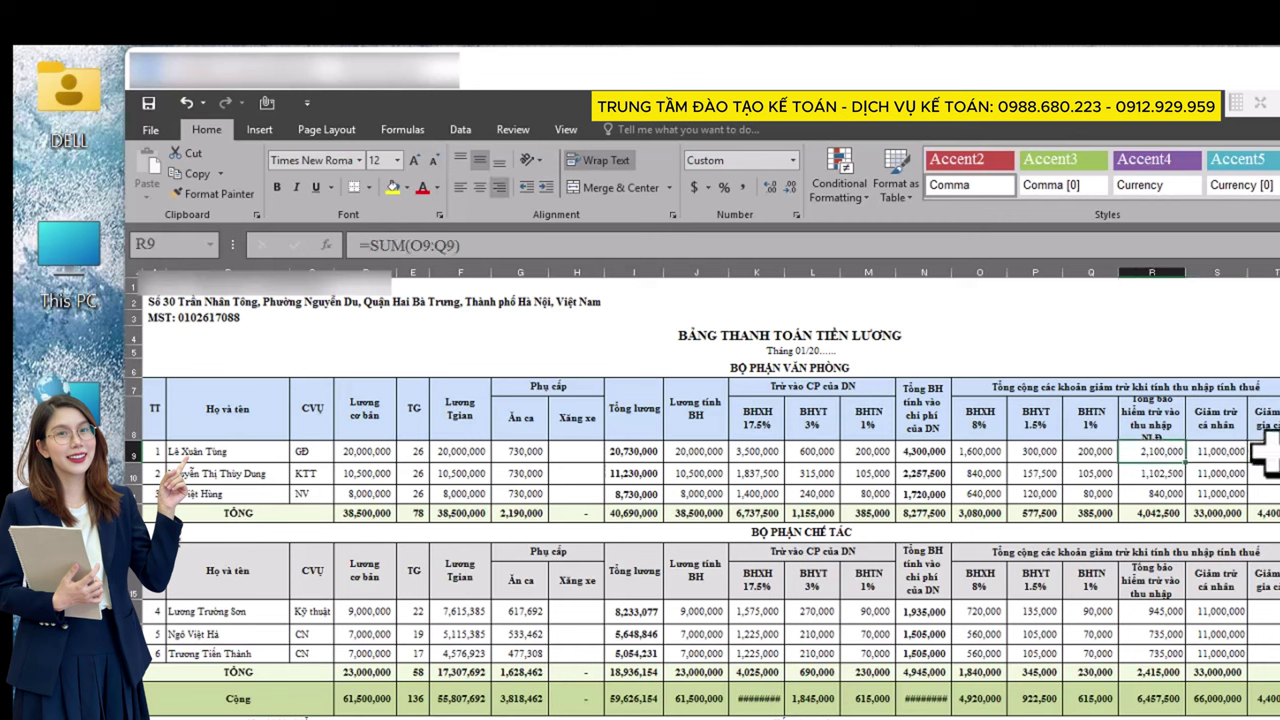
click(1238, 452)
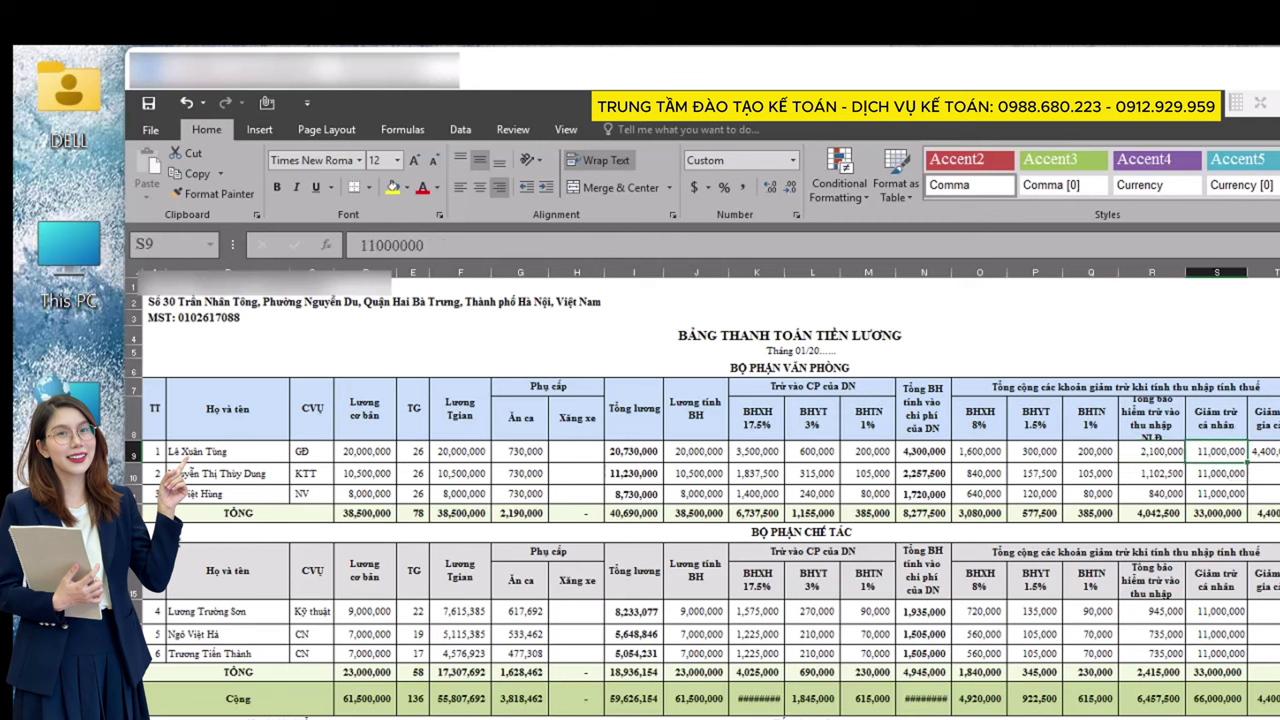
click(1268, 452)
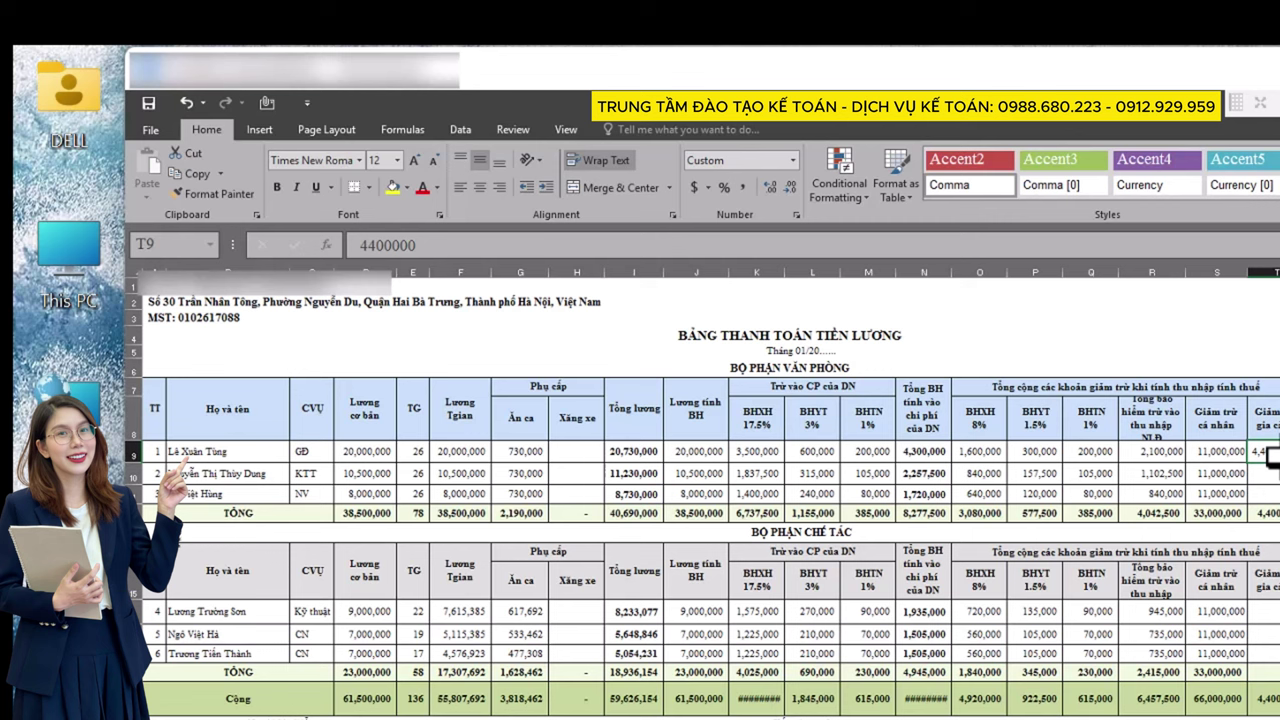
Step: Switch to the Thuế TNCN sheet explaining taxable income and deductions
key(Left)
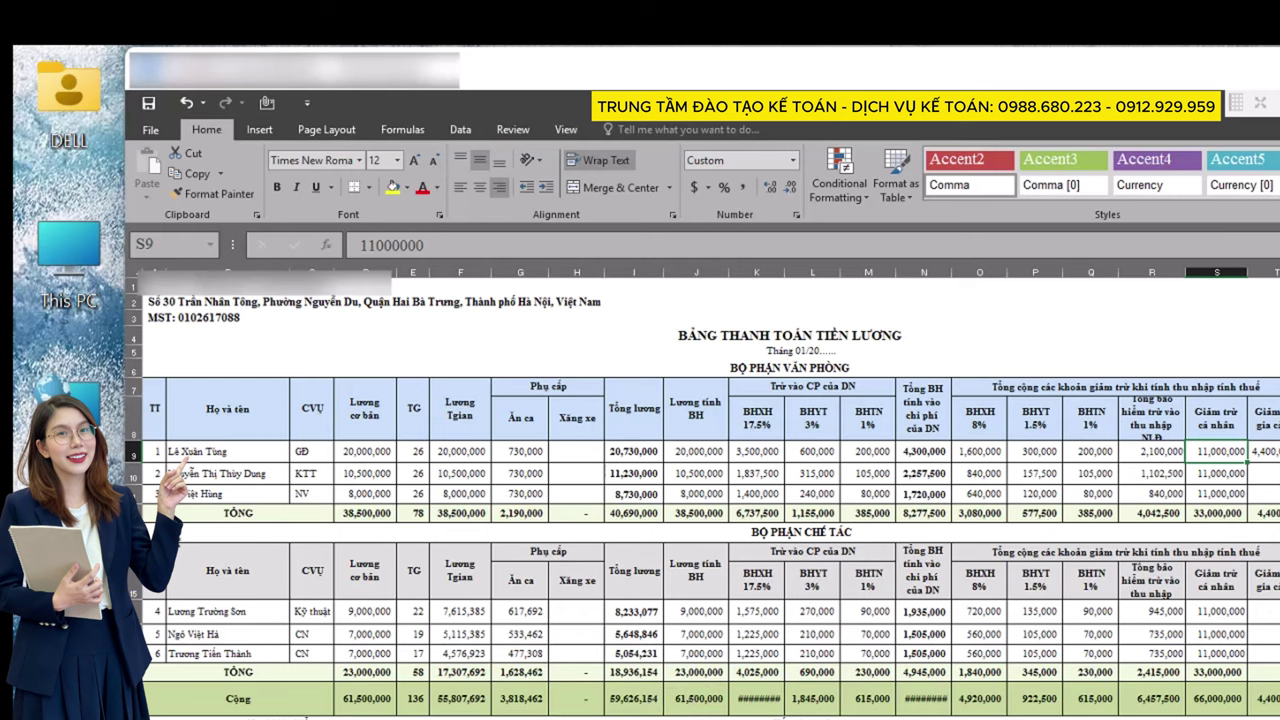
key(ctrl+Page_Down)
click(379, 381)
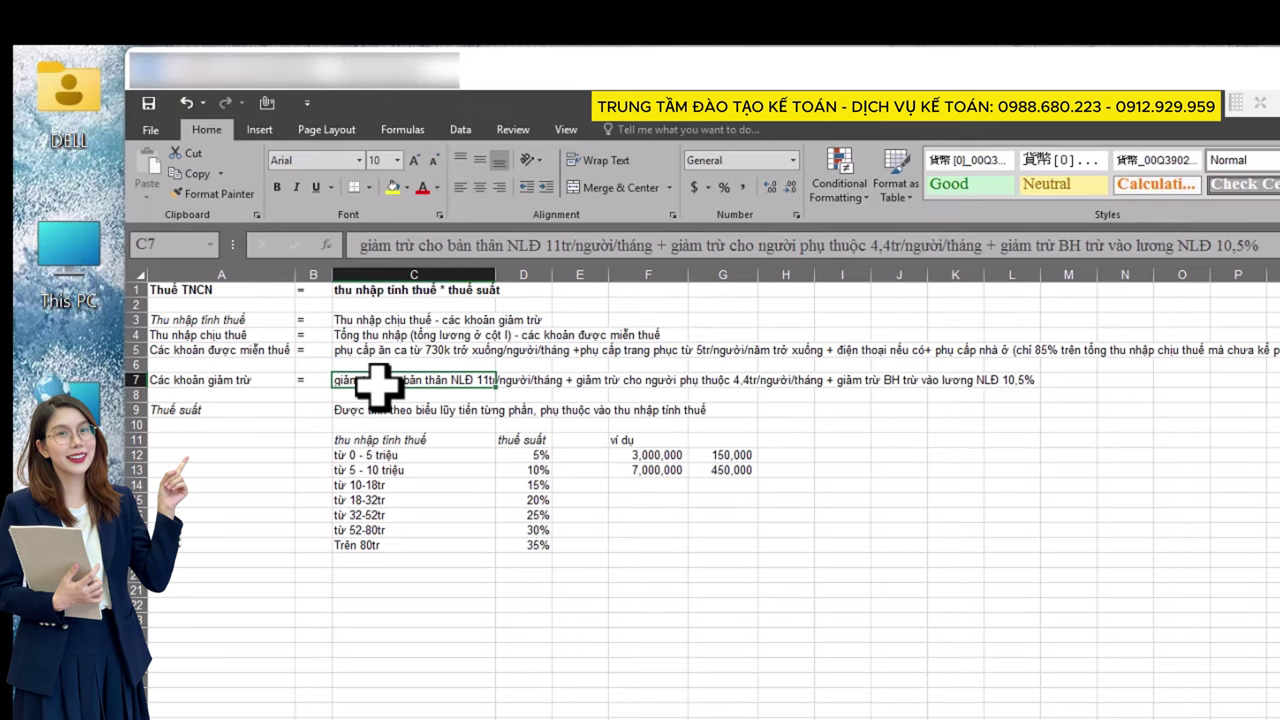
Step: Go back to the payroll sheet showing 11,000,000 personal deductions with Ctrl+Page Up
key(ctrl+Page_Up)
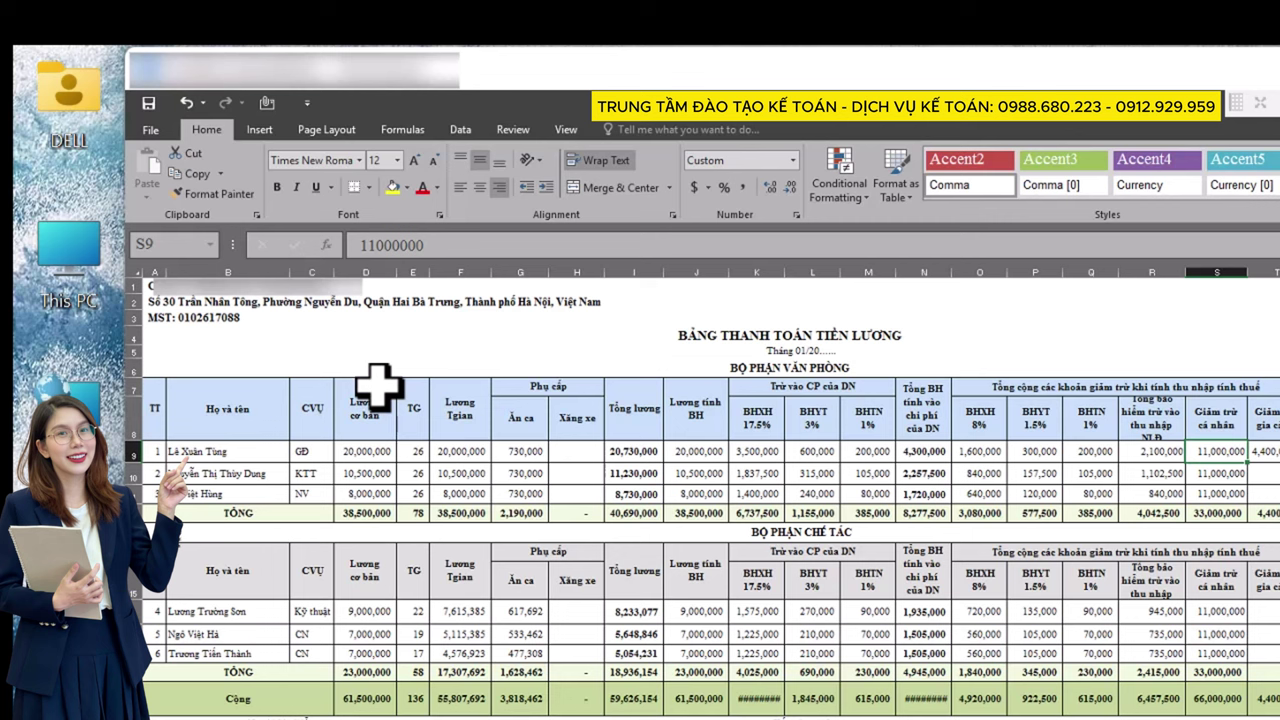
key(Right)
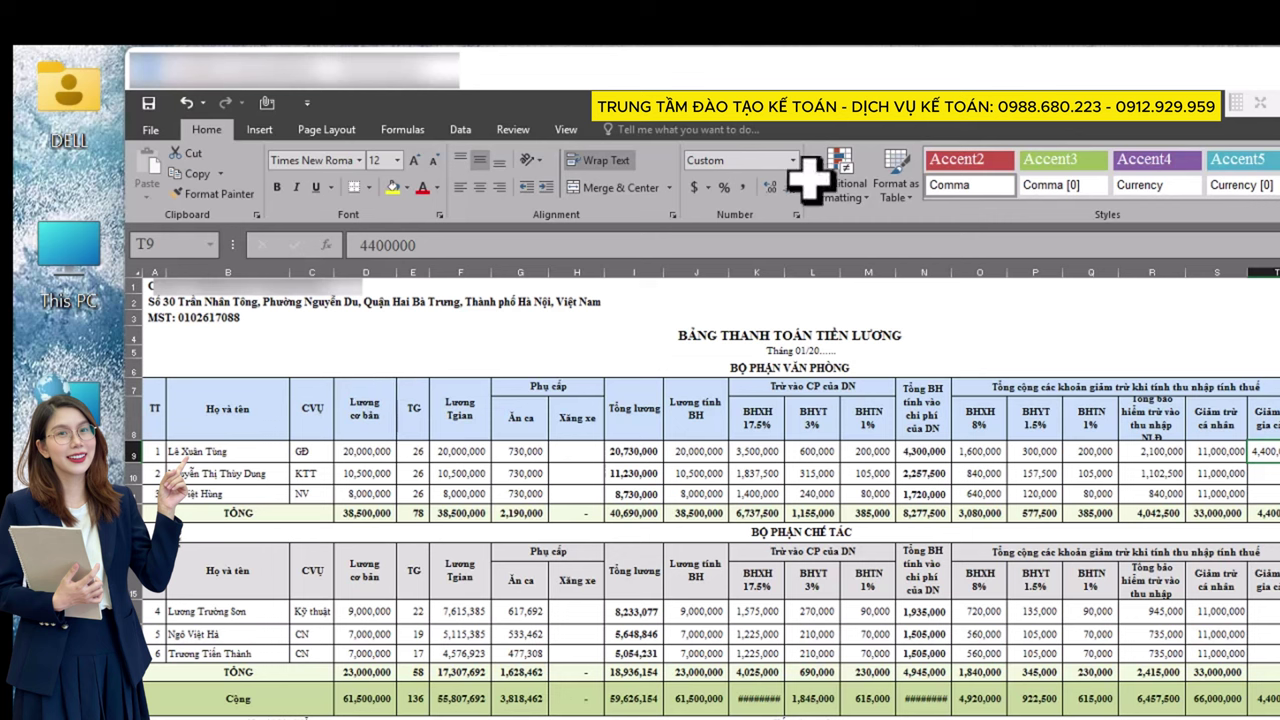
click(1150, 457)
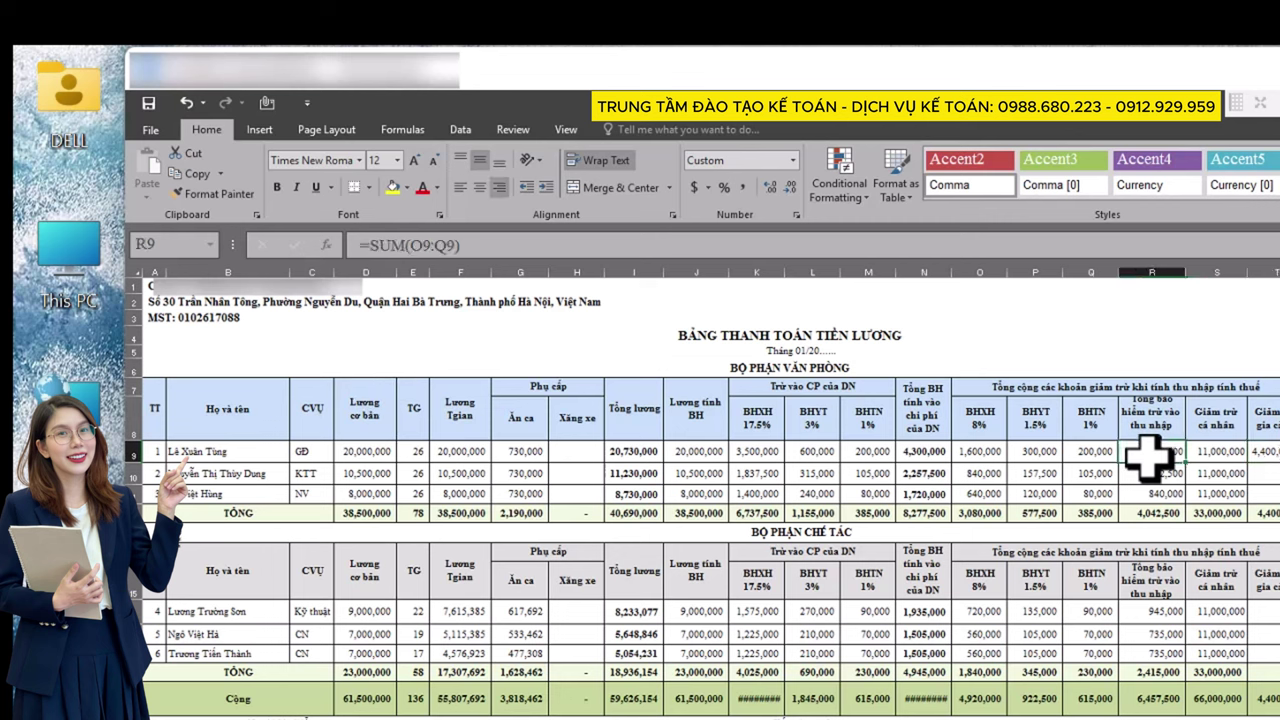
drag(1150, 457, 1270, 460)
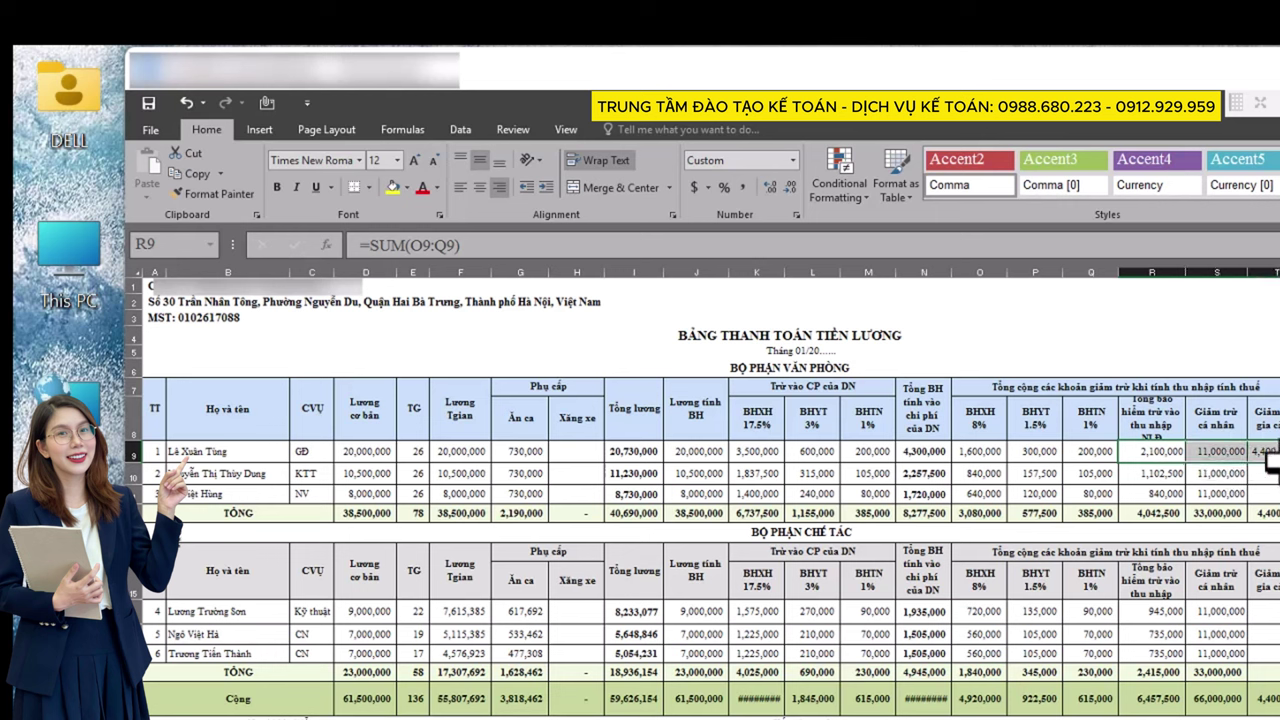
click(638, 452)
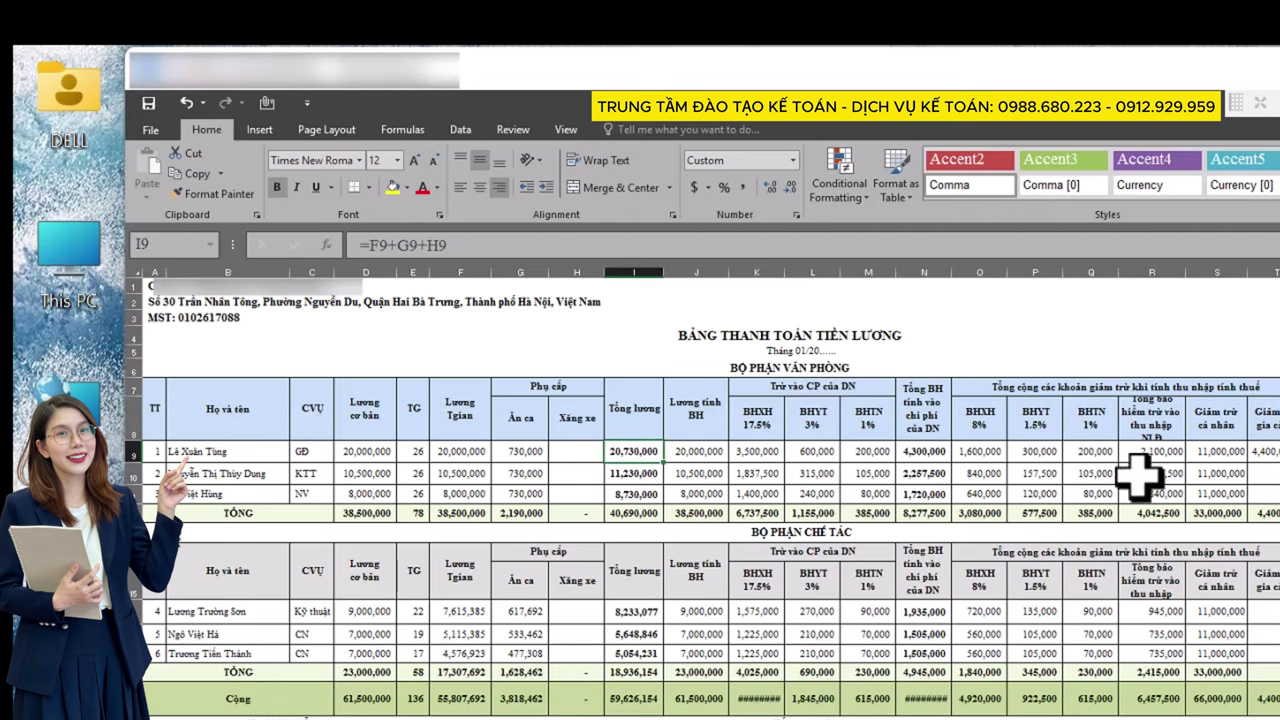
drag(1163, 457, 1266, 460)
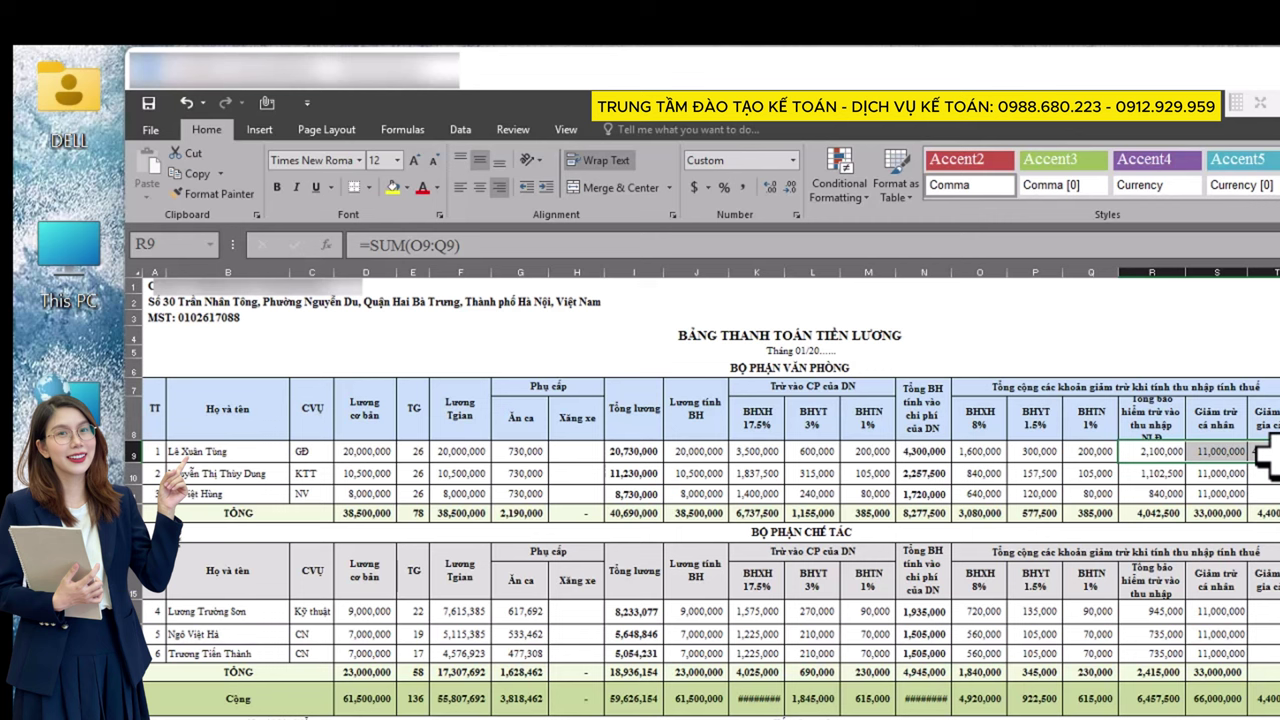
key(Right)
key(Right)
key(Right)
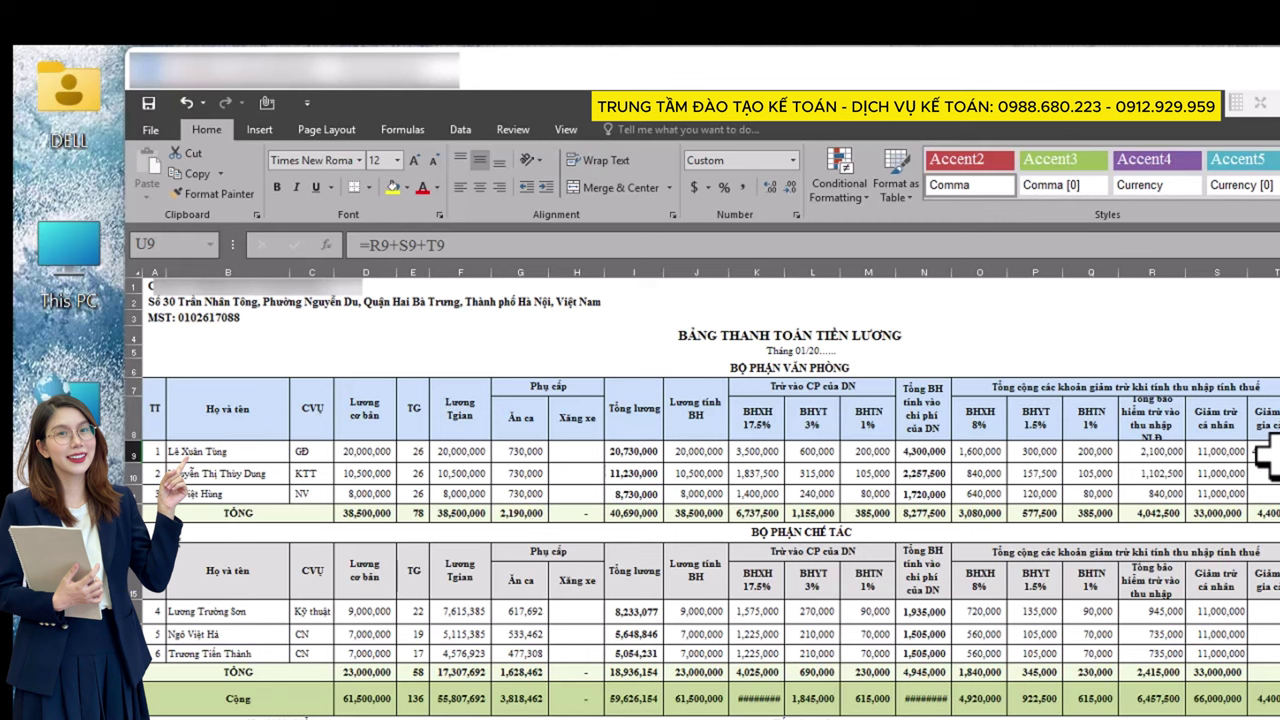
key(Right)
key(Right)
key(Right)
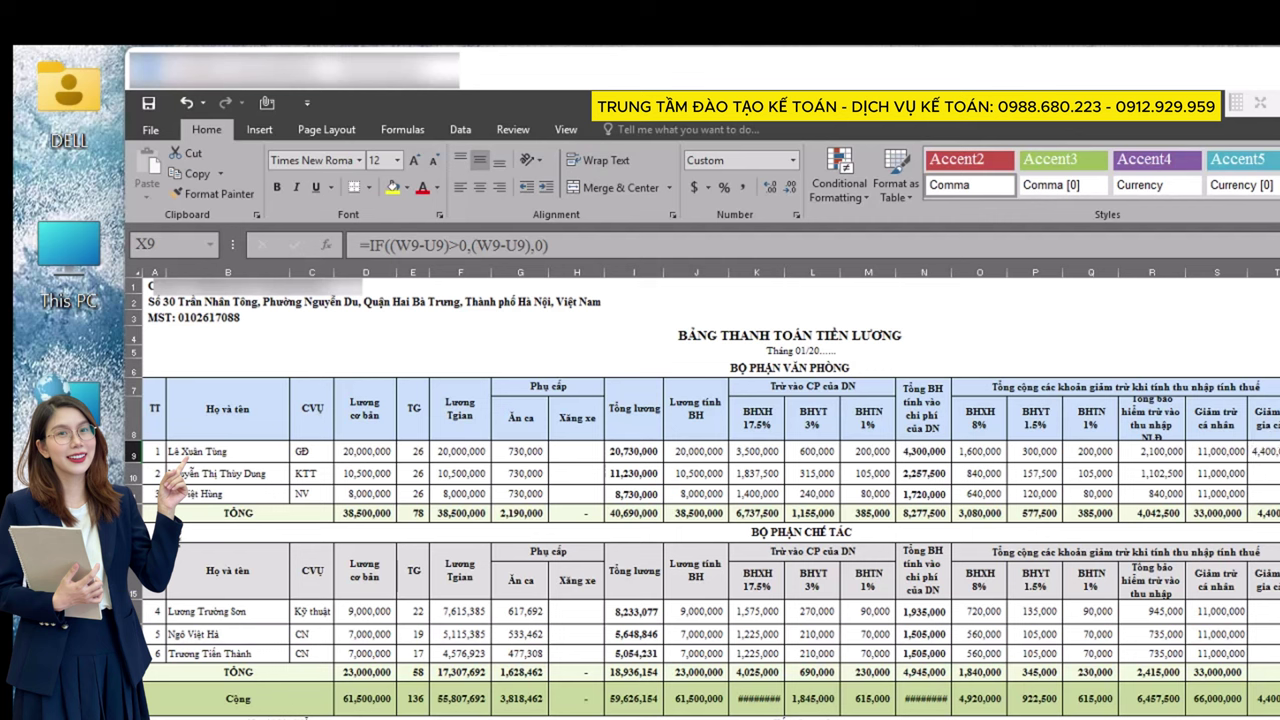
click(1279, 473)
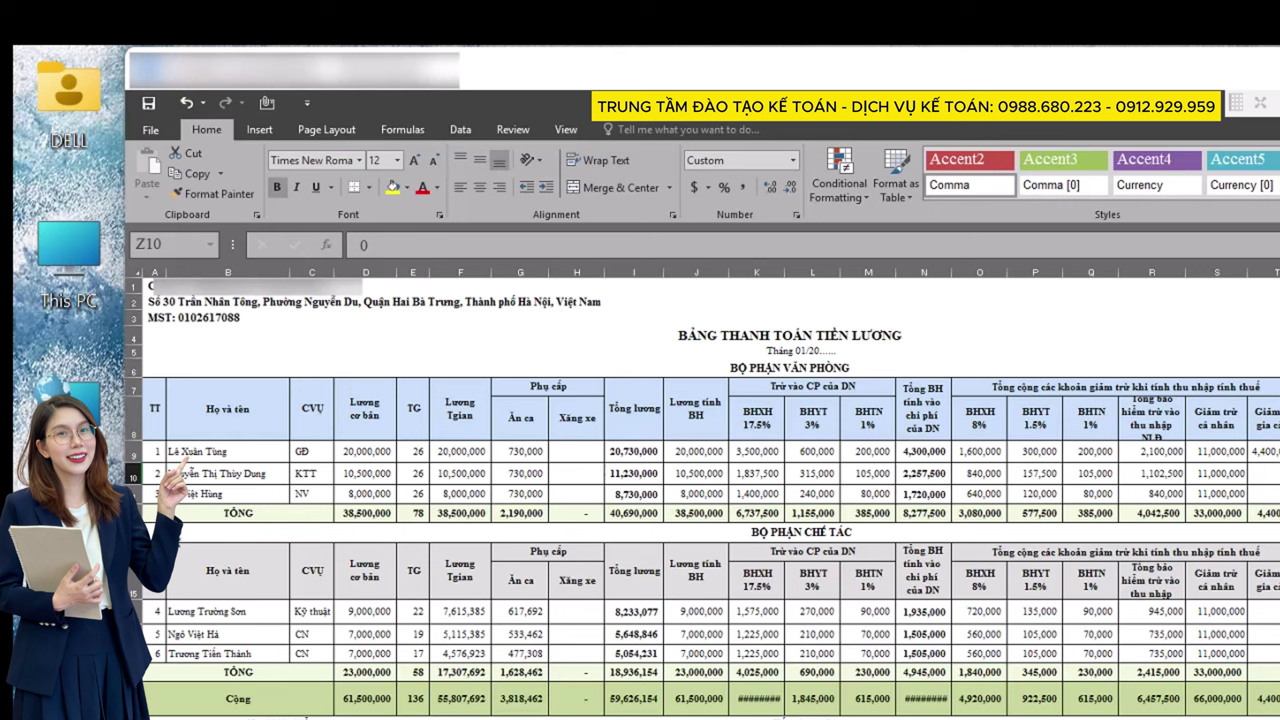
click(1279, 451)
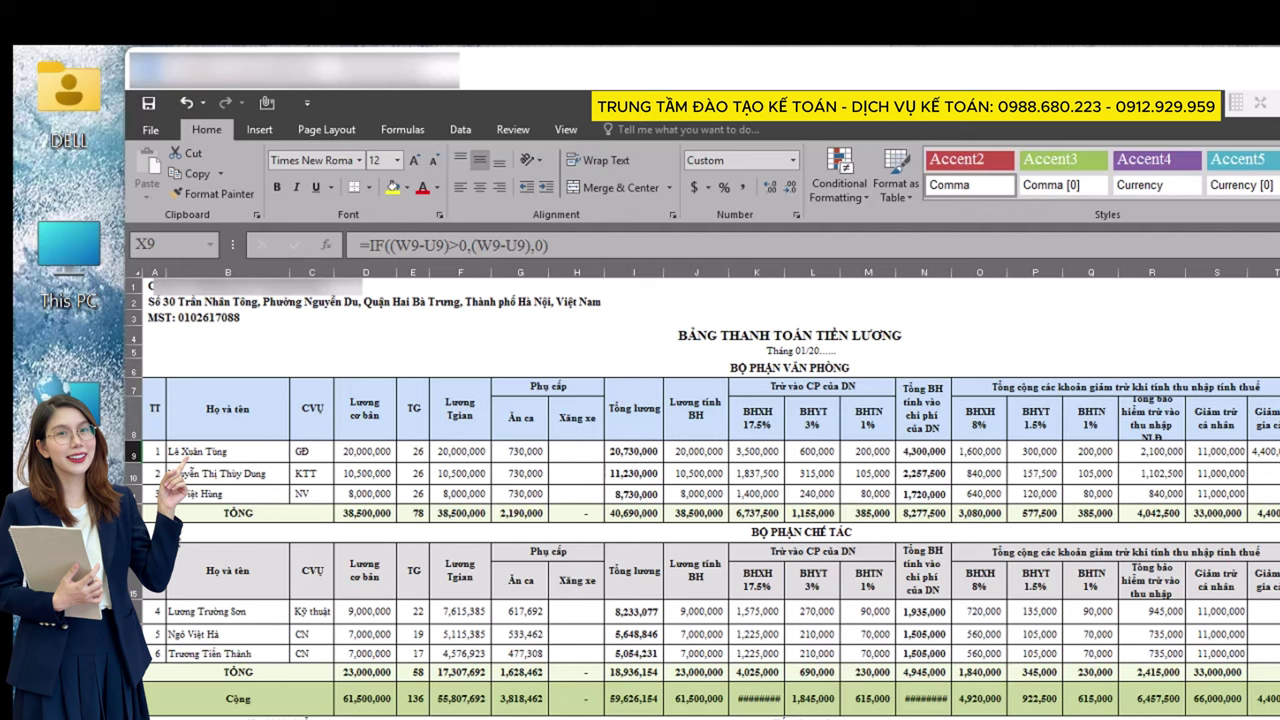
key(Down)
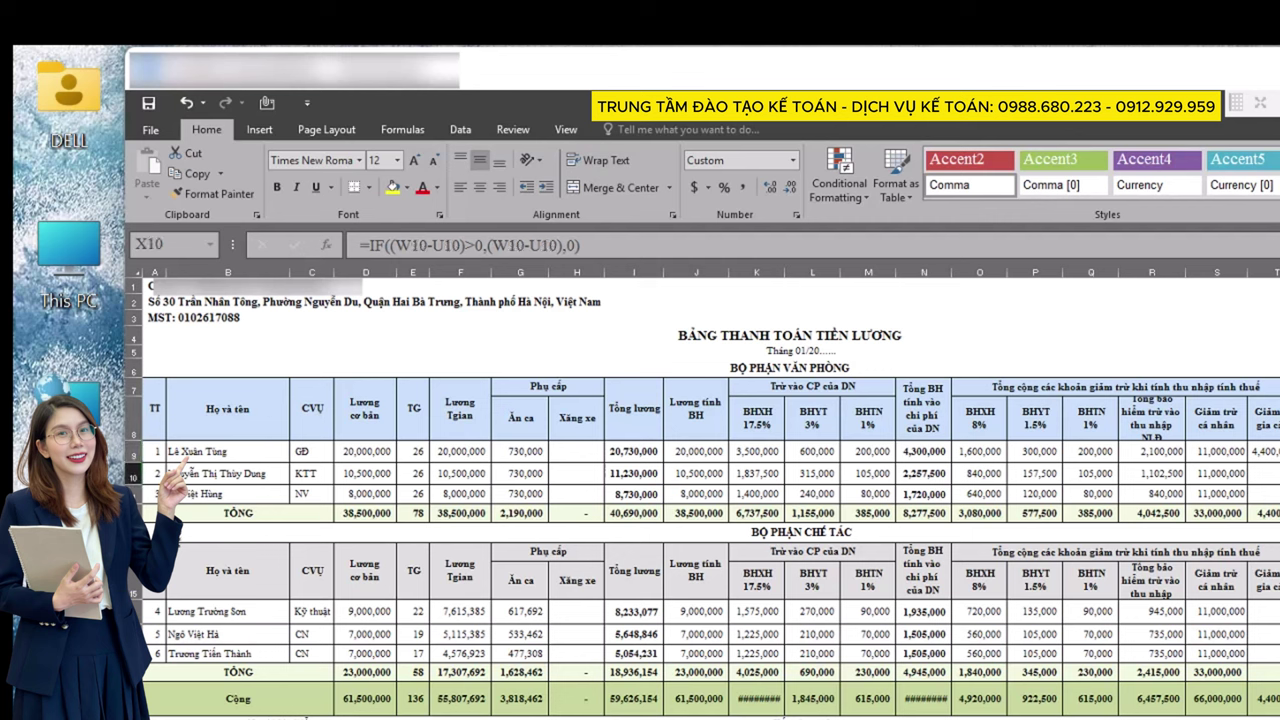
key(Up)
key(Down)
key(Right)
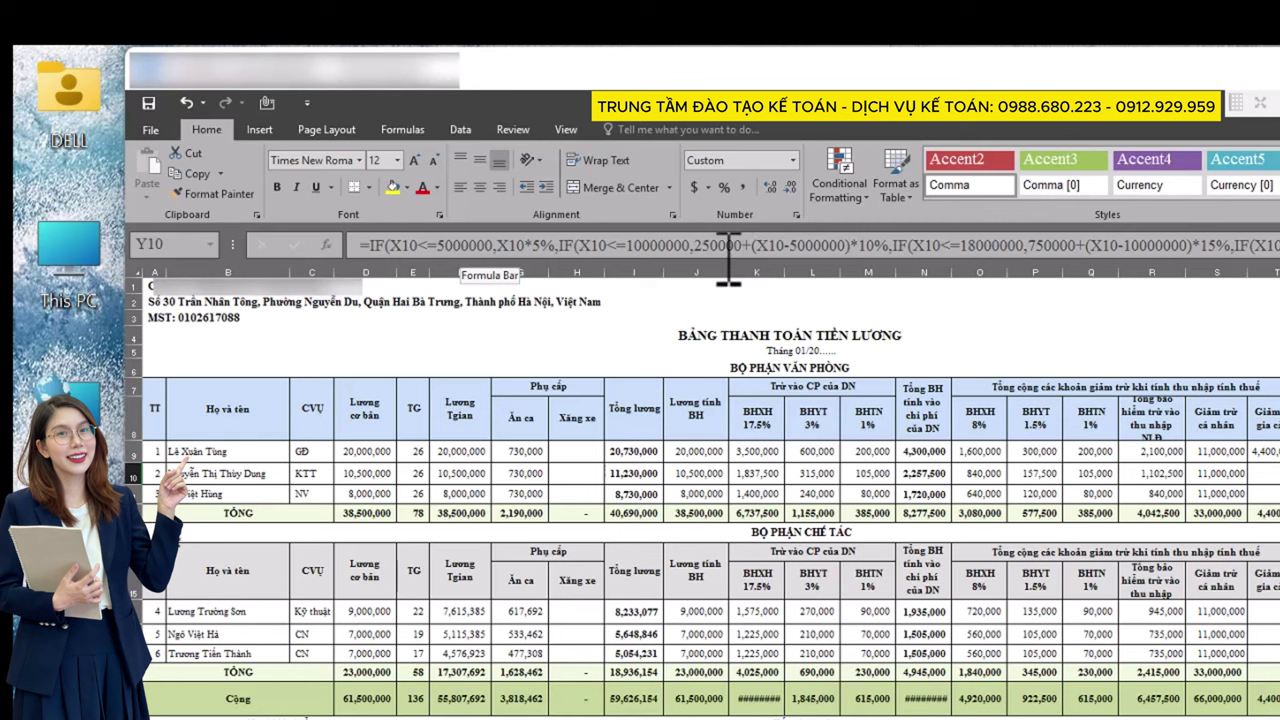
click(540, 250)
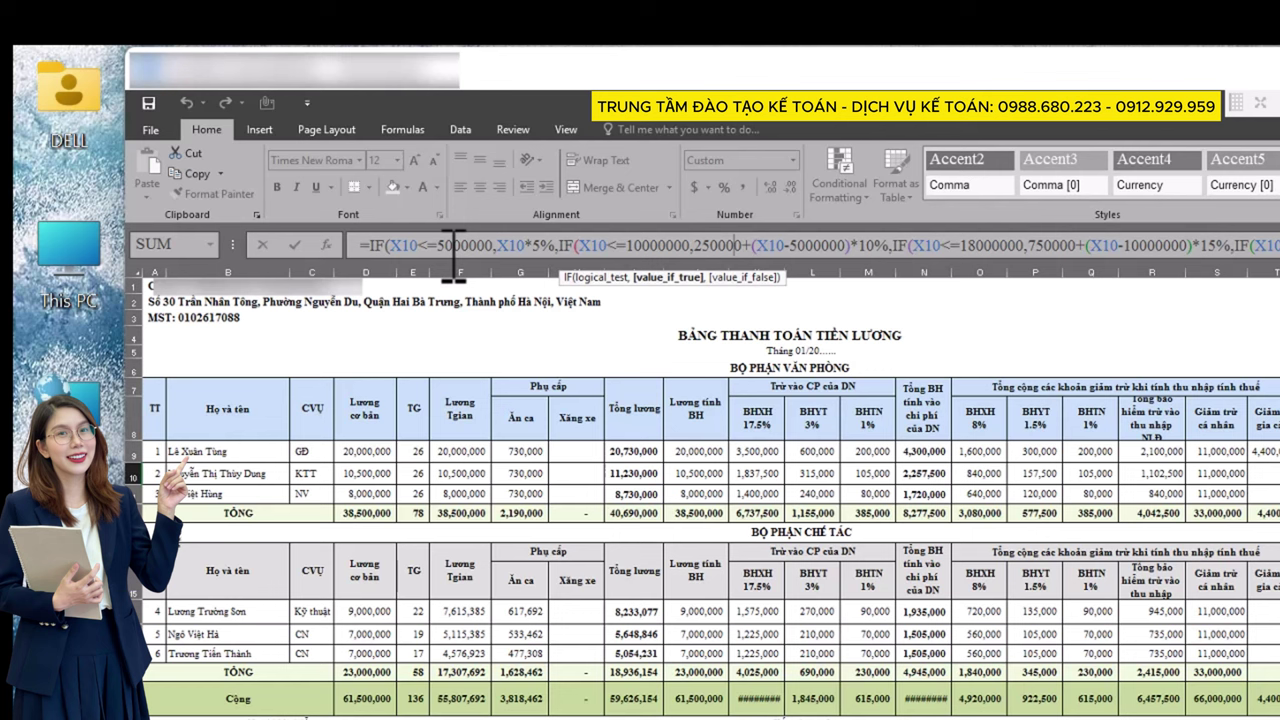
key(Return)
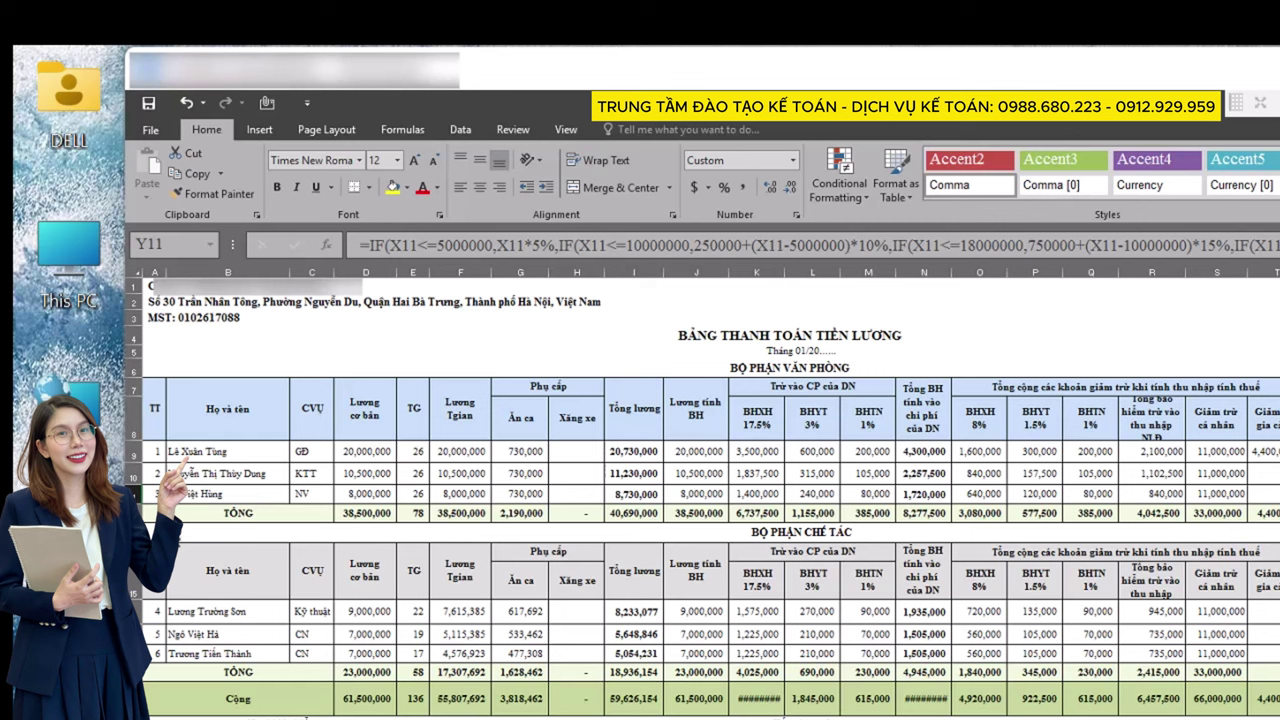
key(ctrl+Up)
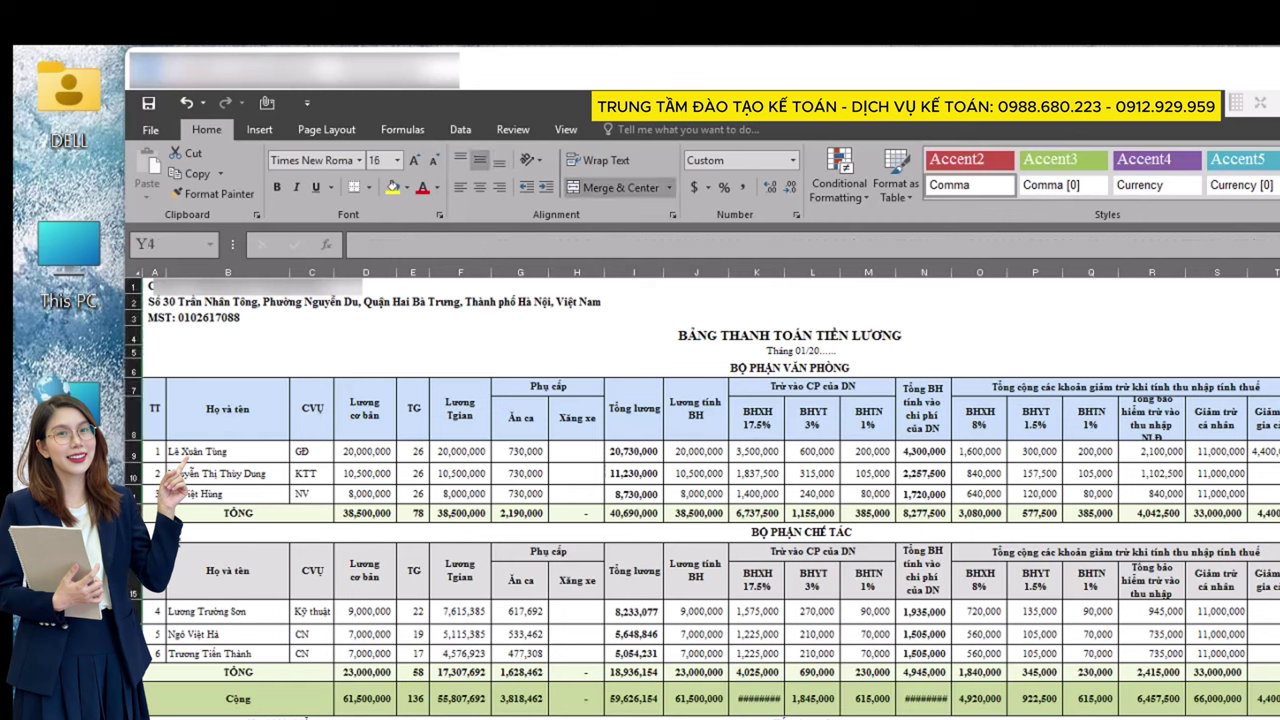
key(ctrl+Down)
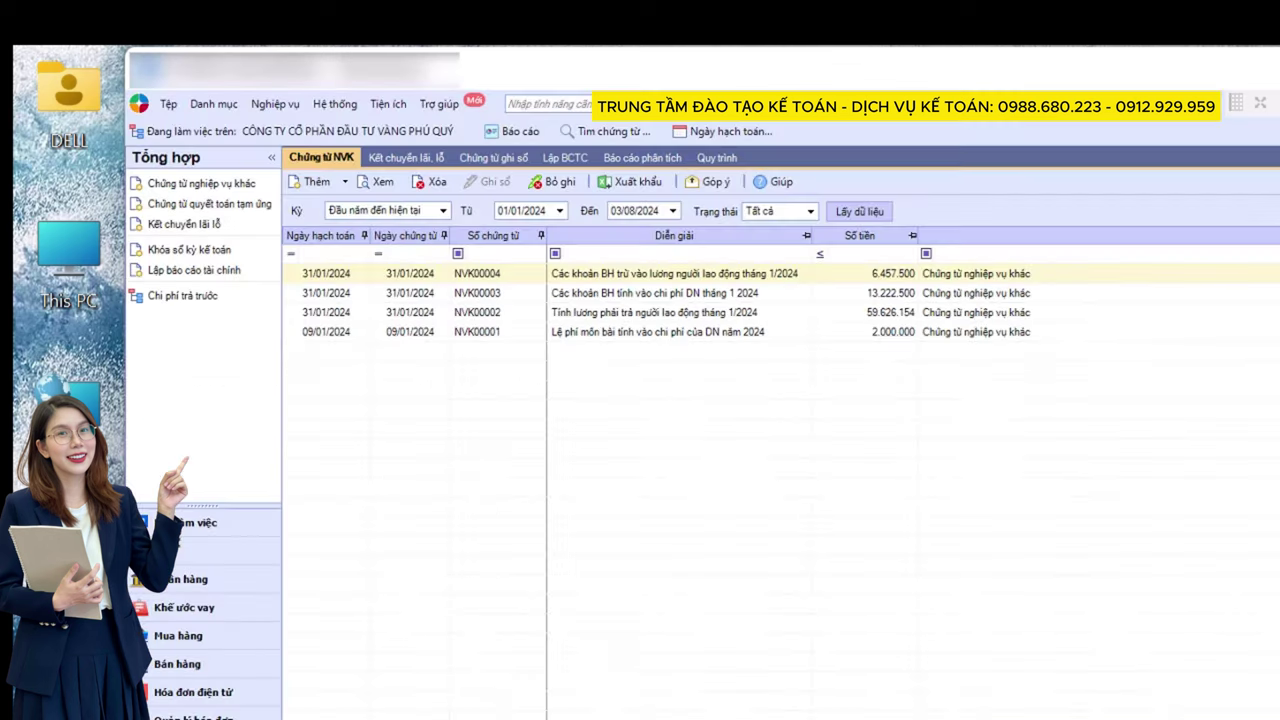
Step: Start an other-transactions voucher described 'Khấu trừ thuế TNCN vào lương người lao động tháng 1/2024'
click(268, 190)
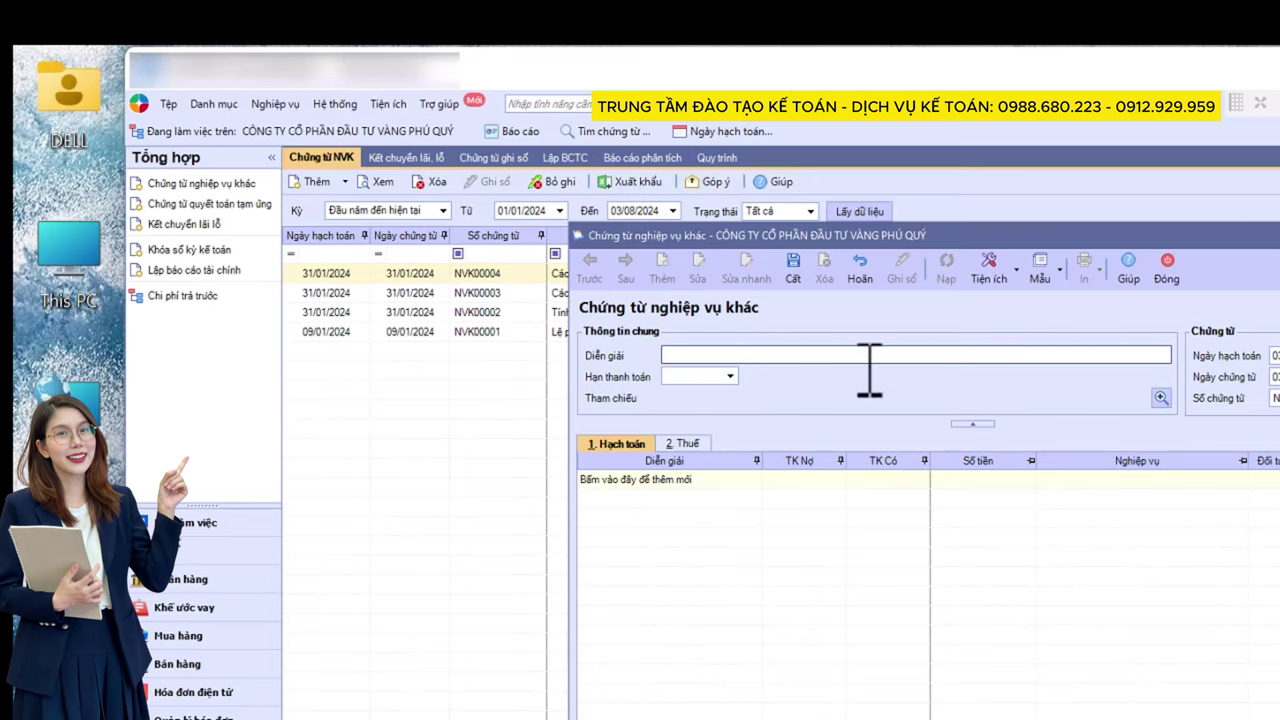
text(Khấu trừ thuế TNCN vào lương người lao động tháng 1/2024)
key(Tab)
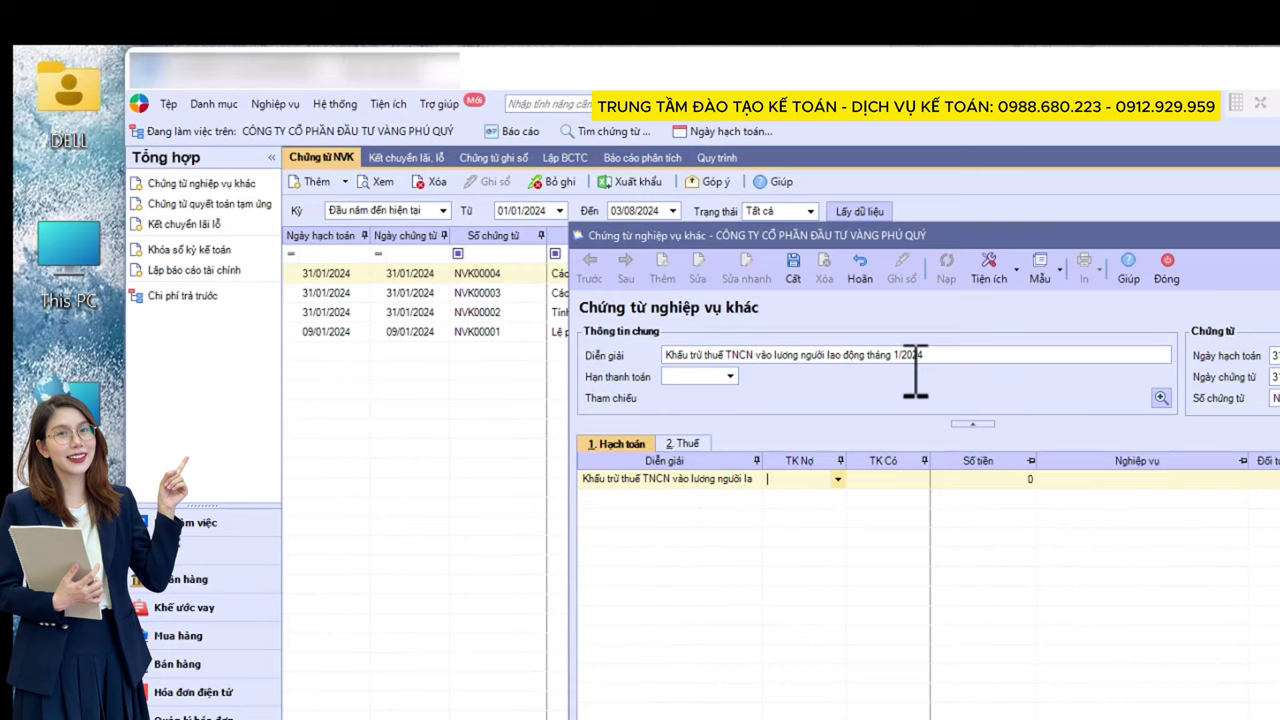
key(shift+Tab)
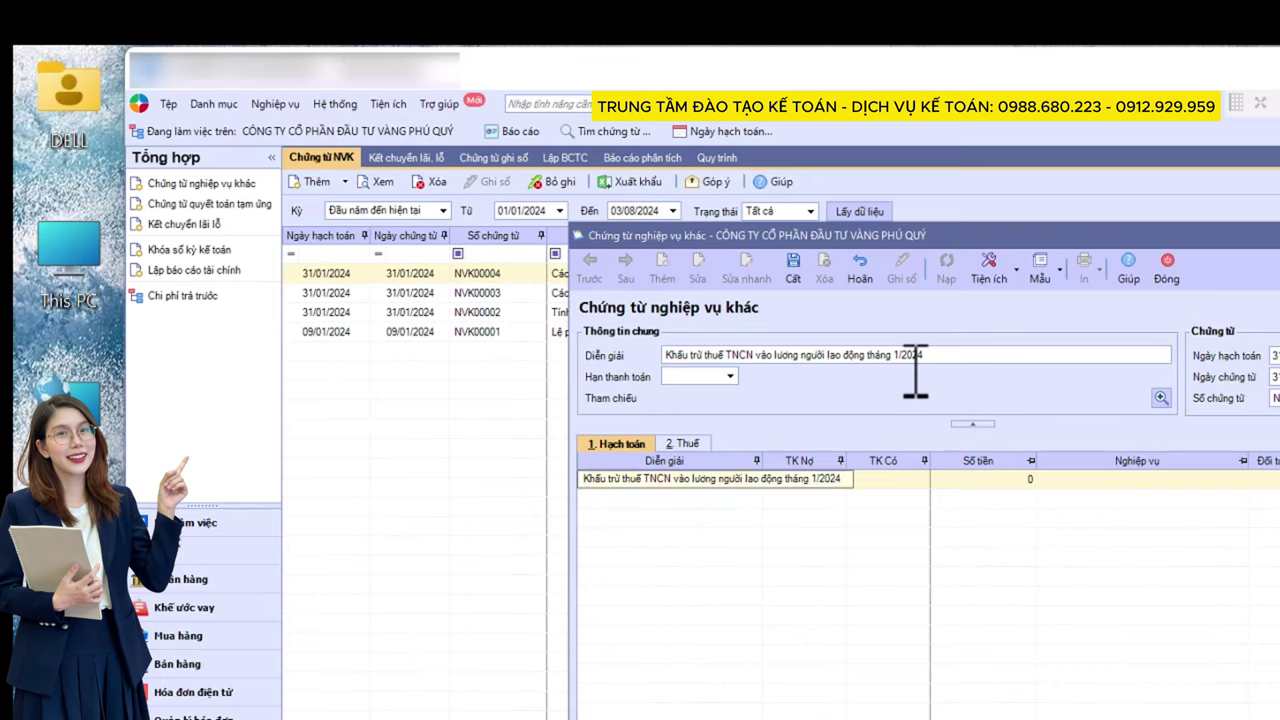
key(Tab)
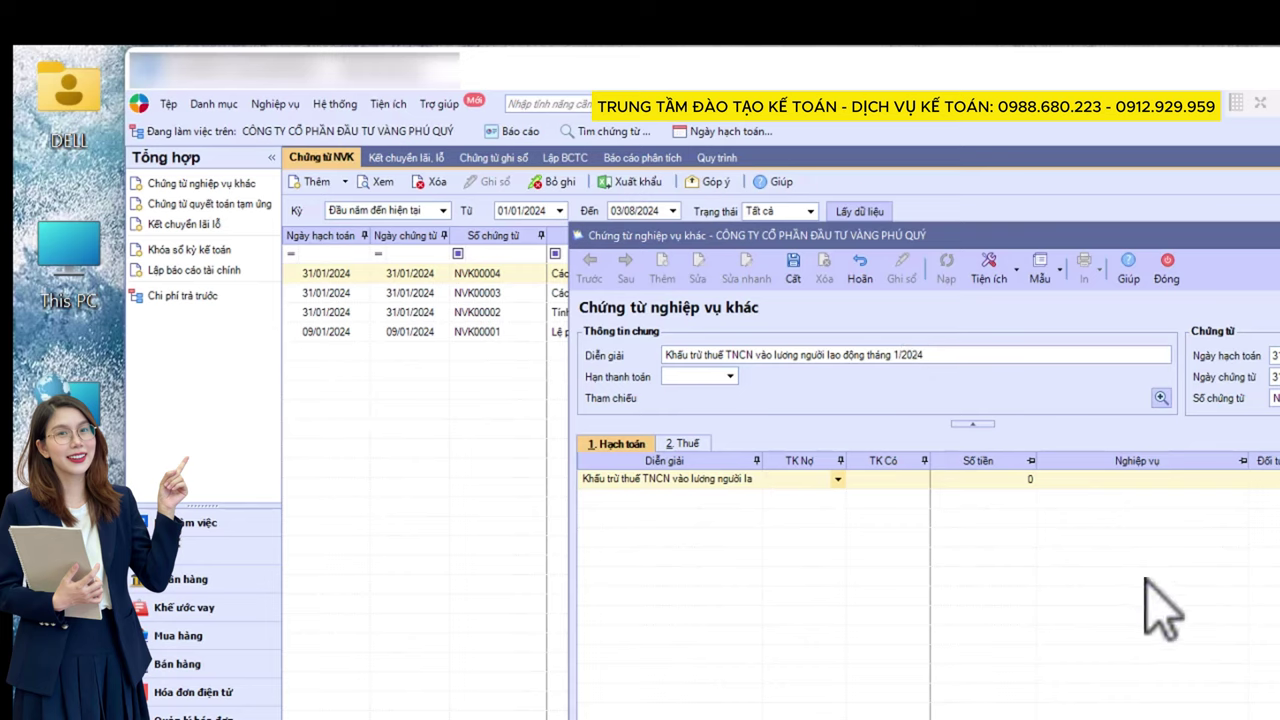
Step: Fill the voucher line: debit 334, credit 3335, amount 125.000
text(334)
key(Tab)
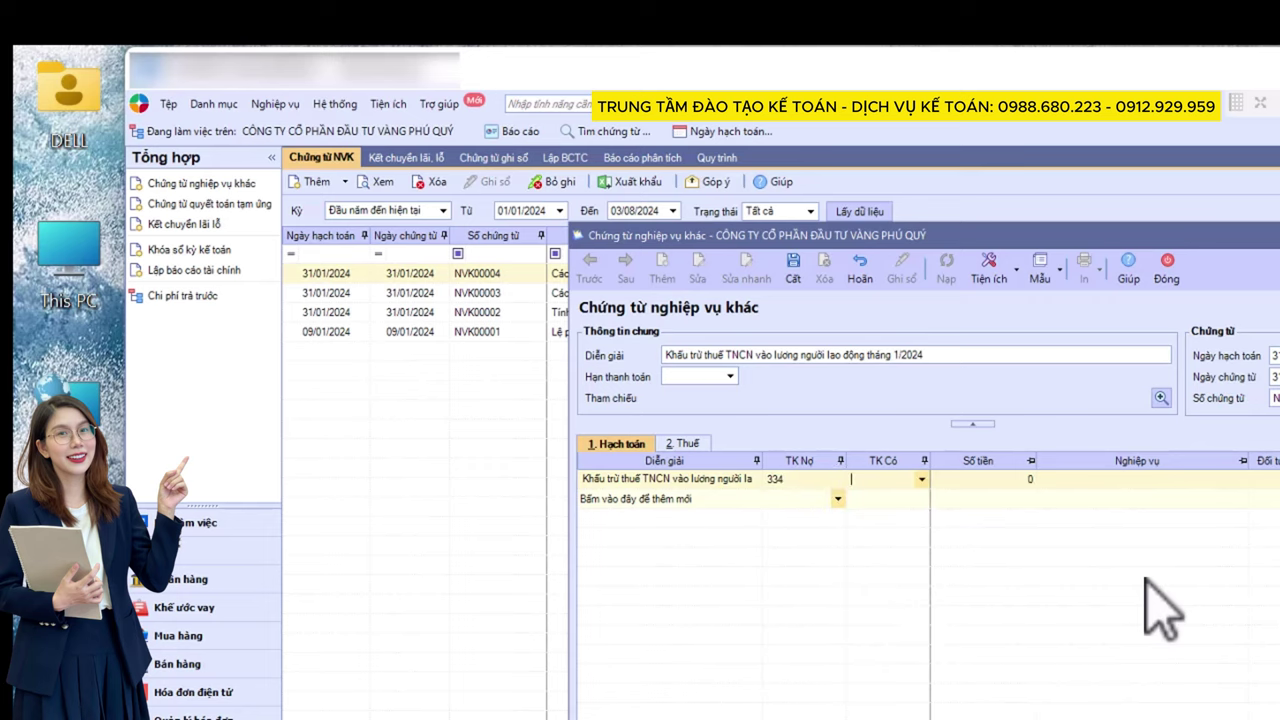
text(3335)
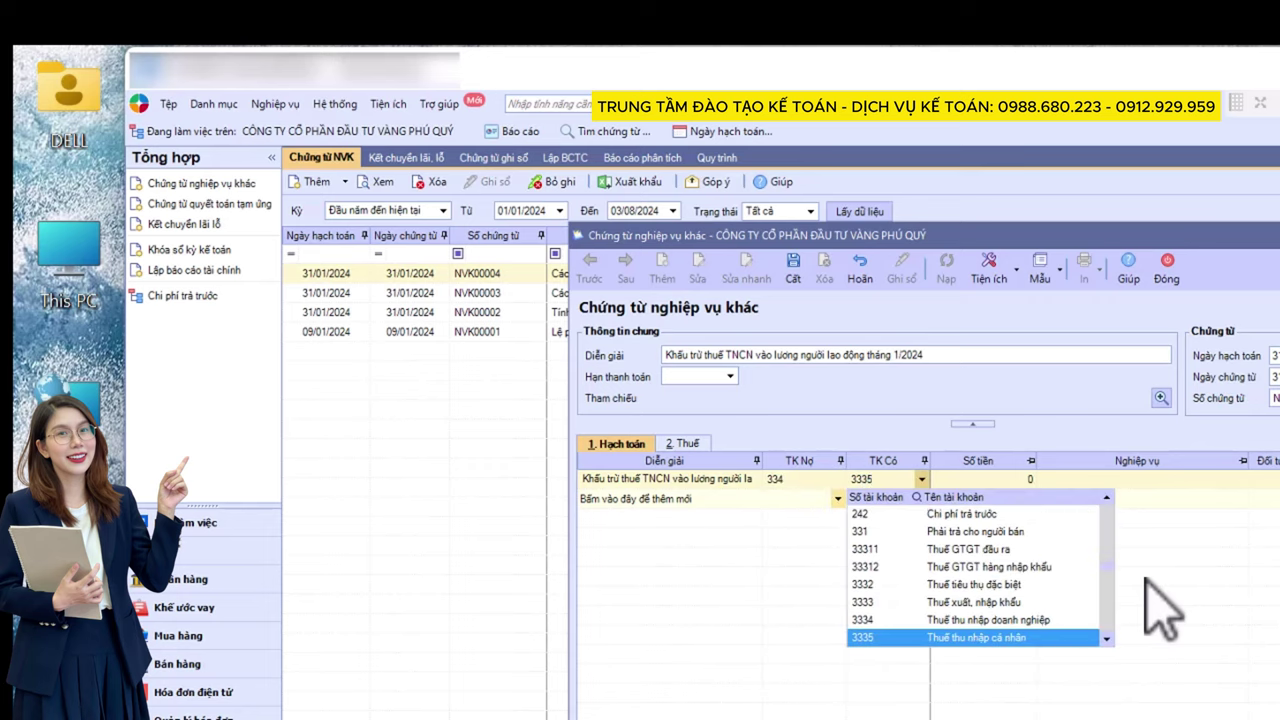
key(Tab)
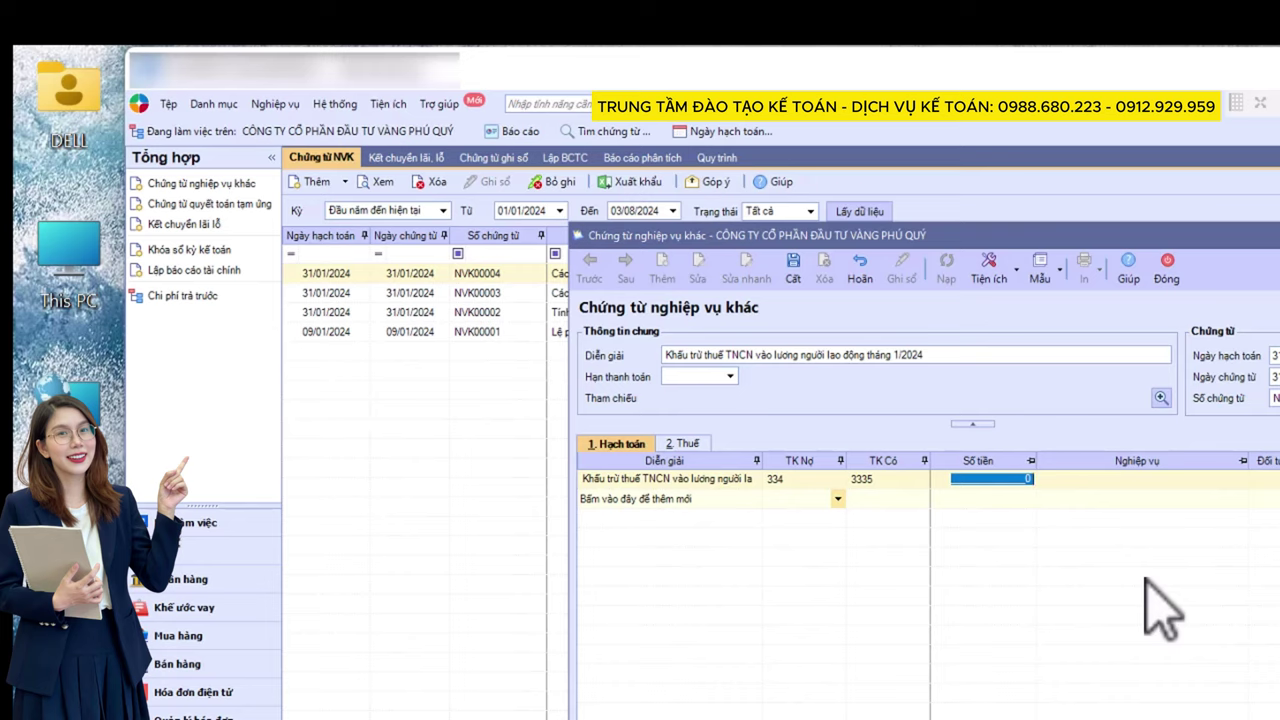
key(shift+Tab)
key(shift+Tab)
key(Tab)
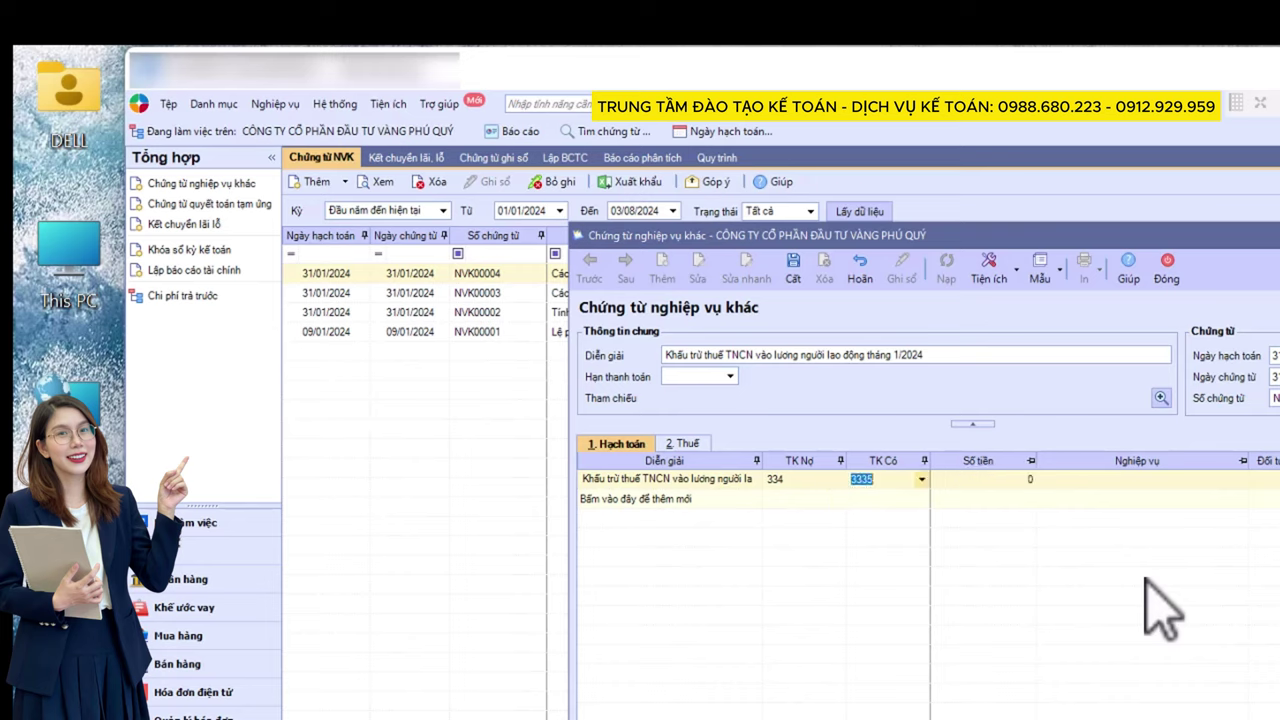
key(Tab)
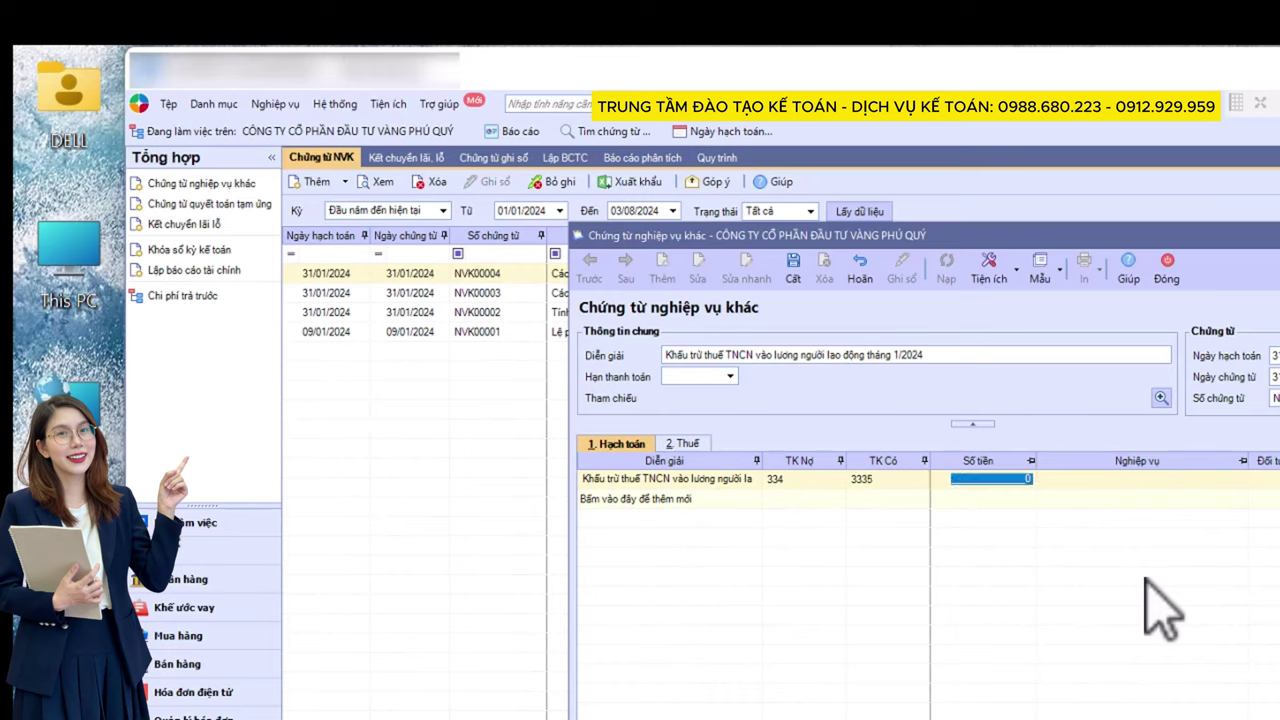
text(1)
text(25.000)
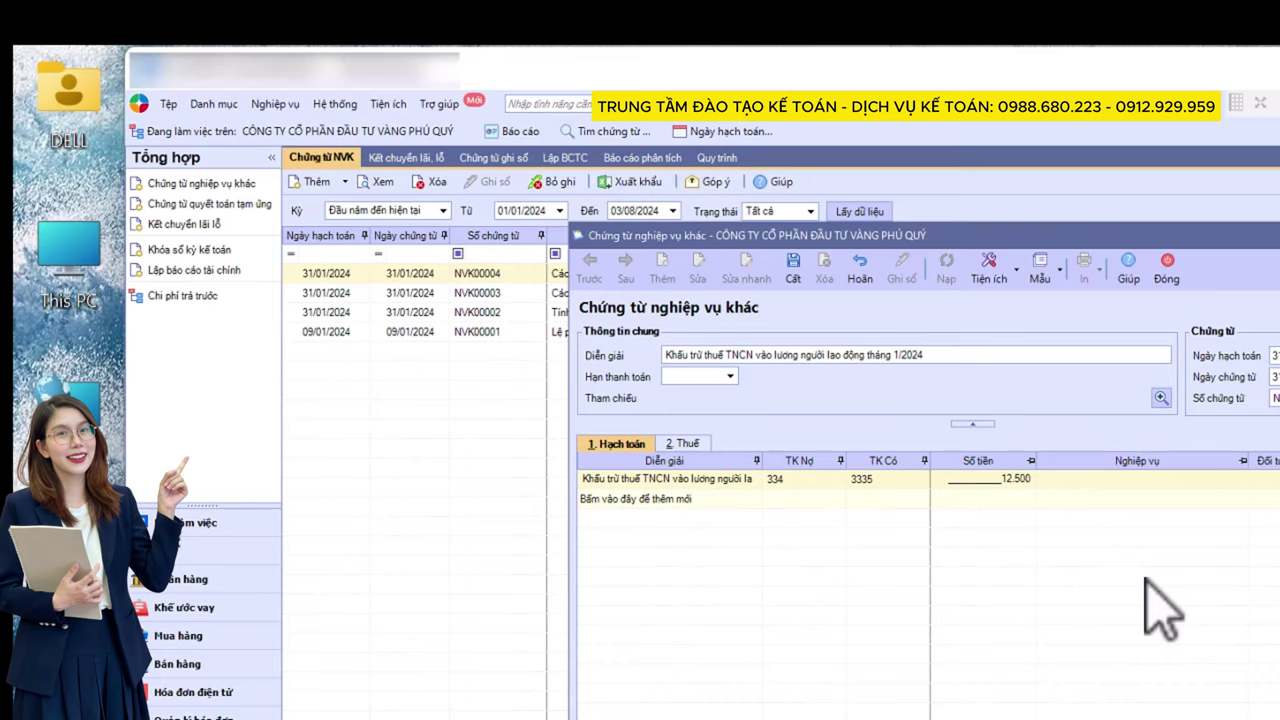
key(Tab)
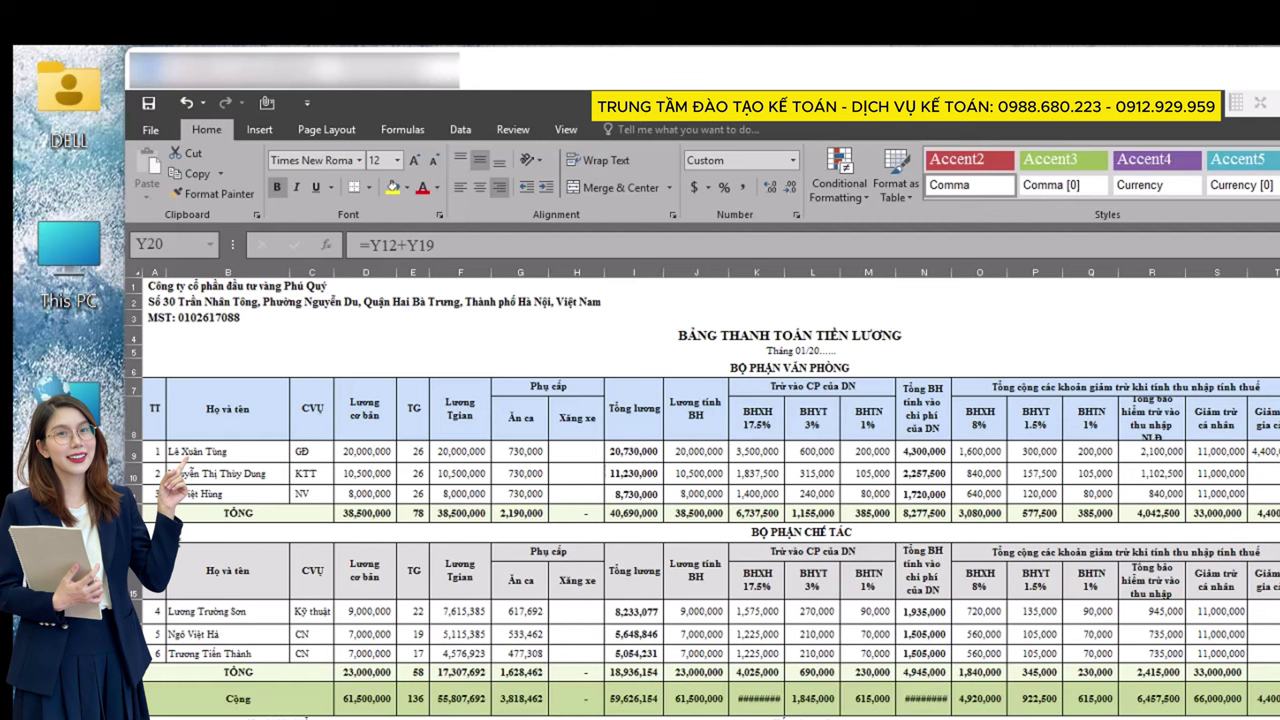
key(Right)
key(Right)
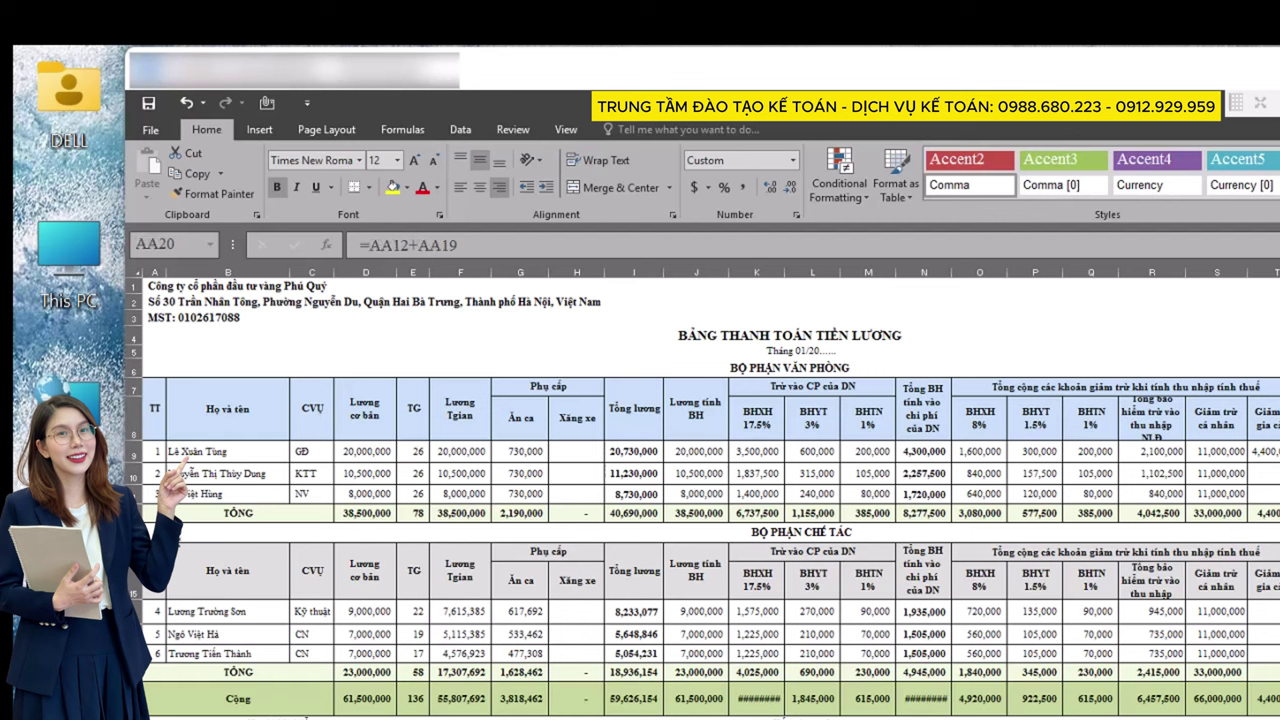
key(Up)
key(Up)
key(Up)
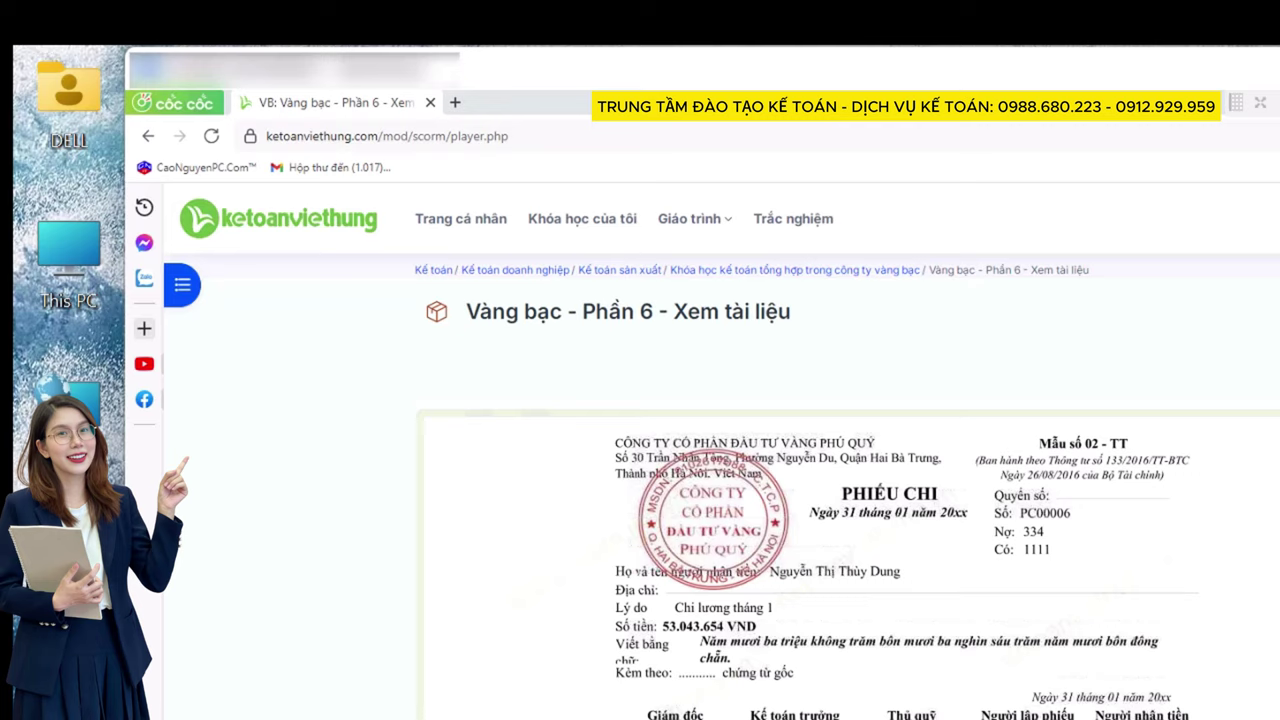
mouse_move(880, 500)
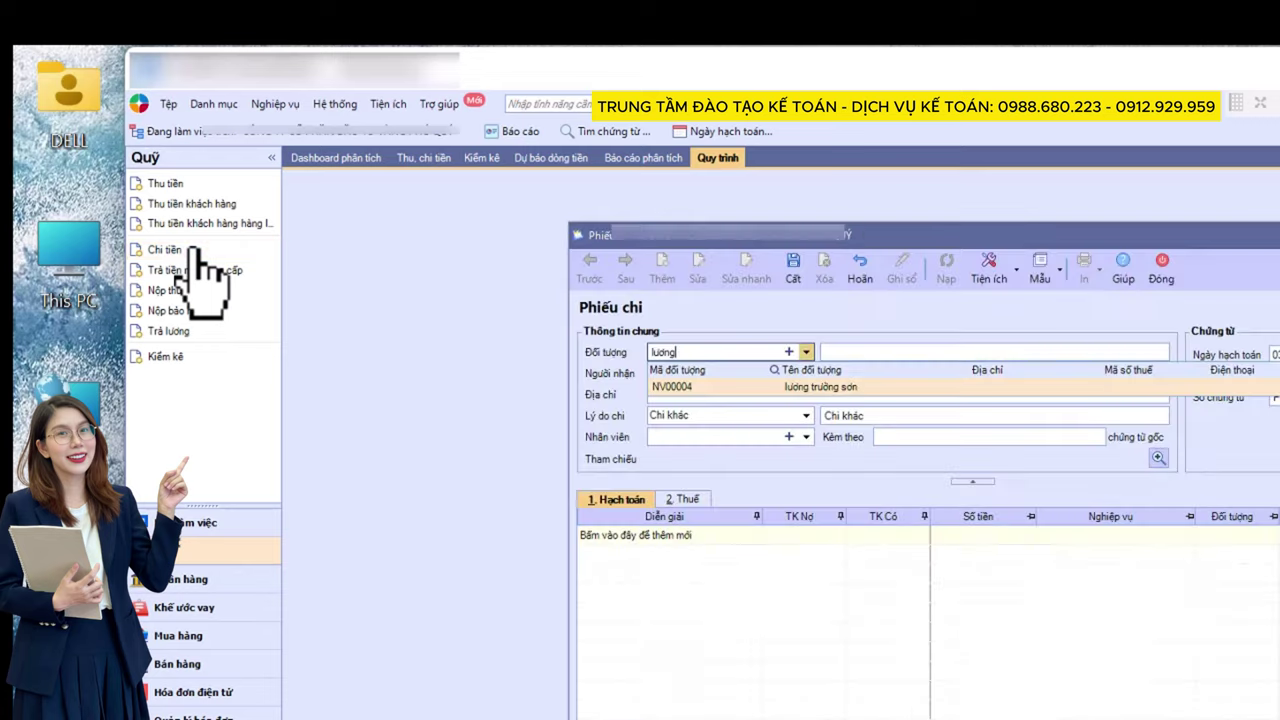
Step: Close the posting-date calendar and fill in the payee's address
key(BackSpace)
key(BackSpace)
key(BackSpace)
key(BackSpace)
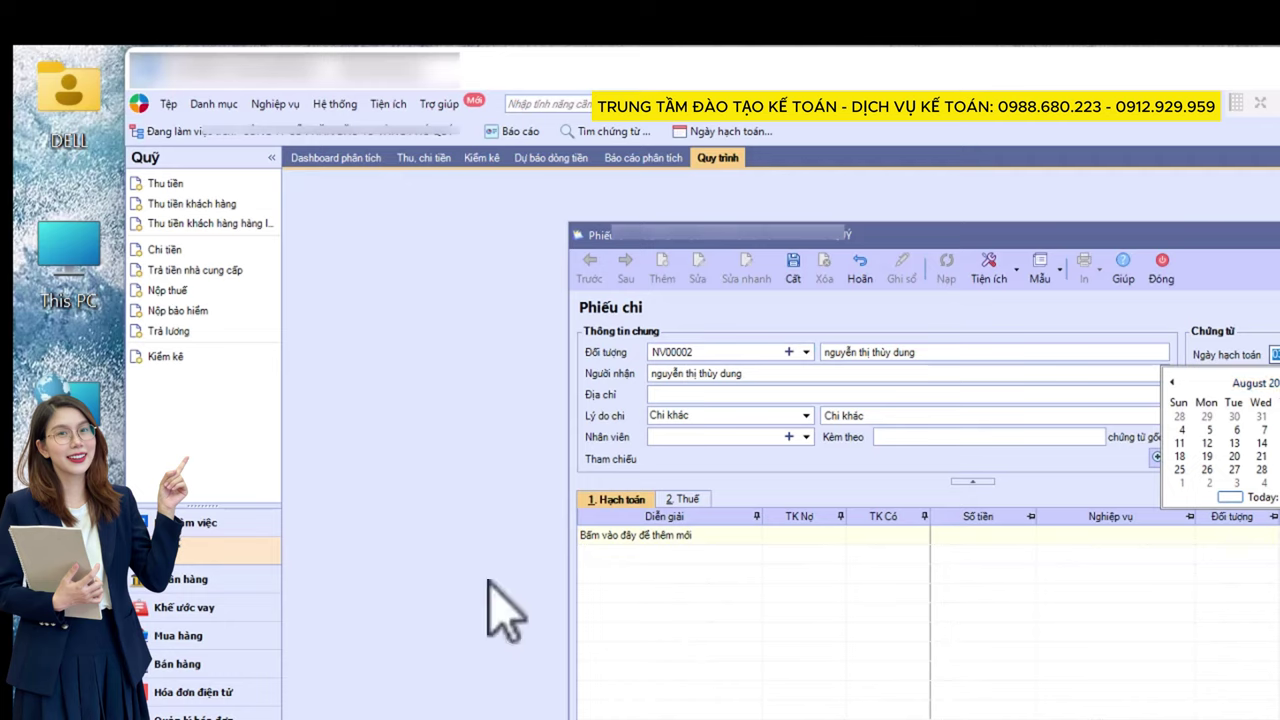
key(Escape)
click(663, 396)
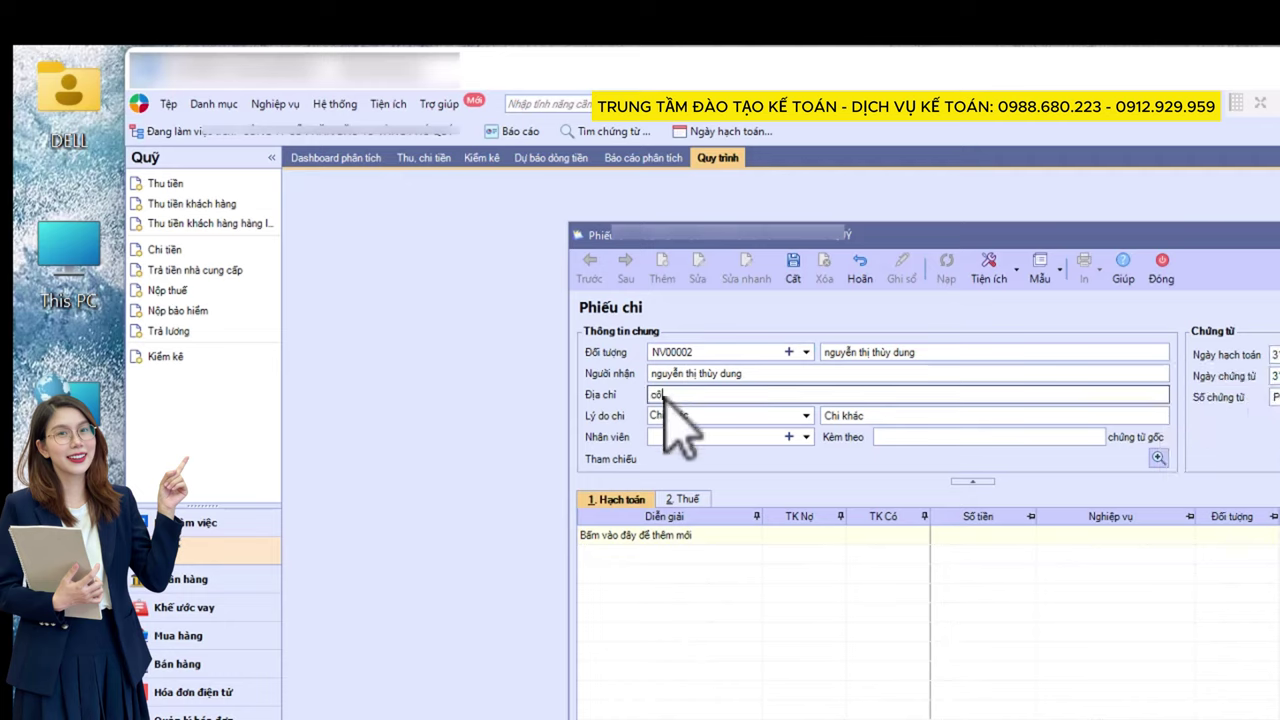
text(công ty vàng bạc phú quý)
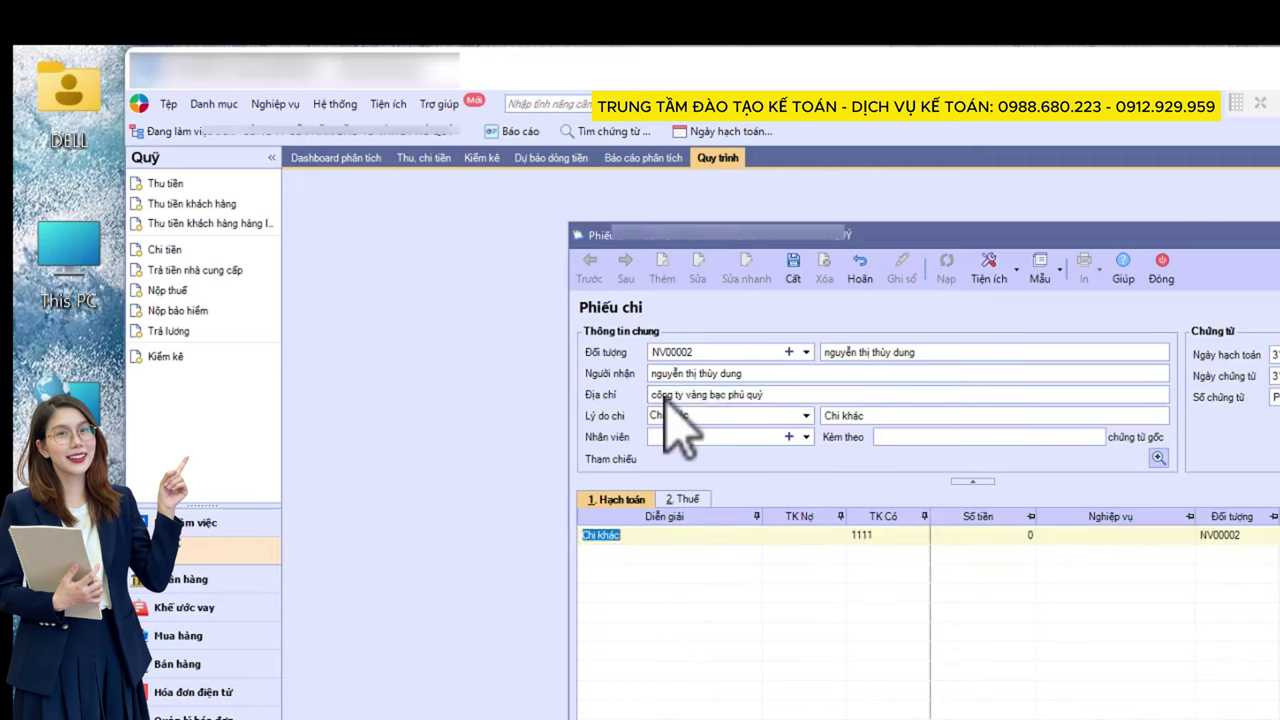
click(1088, 415)
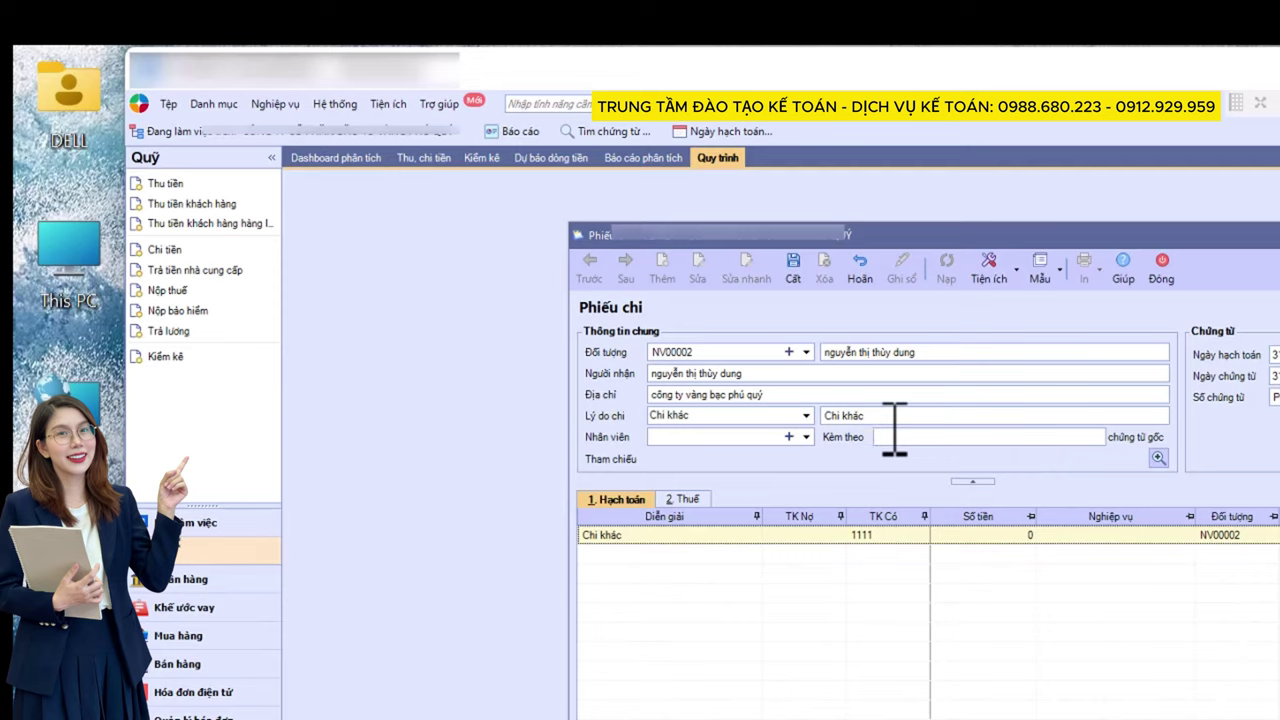
Step: Set the payment reason to 'chi lương tháng 1/2024' and add a line debiting 334
click(826, 418)
text(ch)
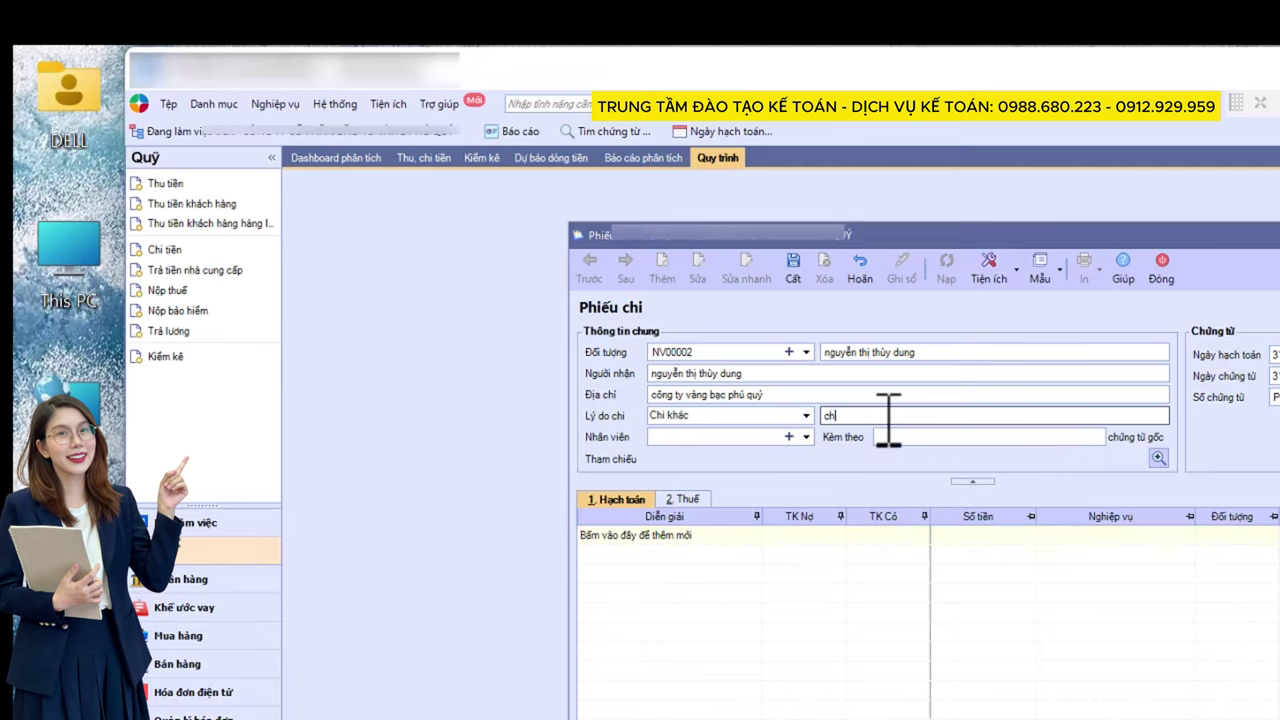
text(i lương tháng 1/2024)
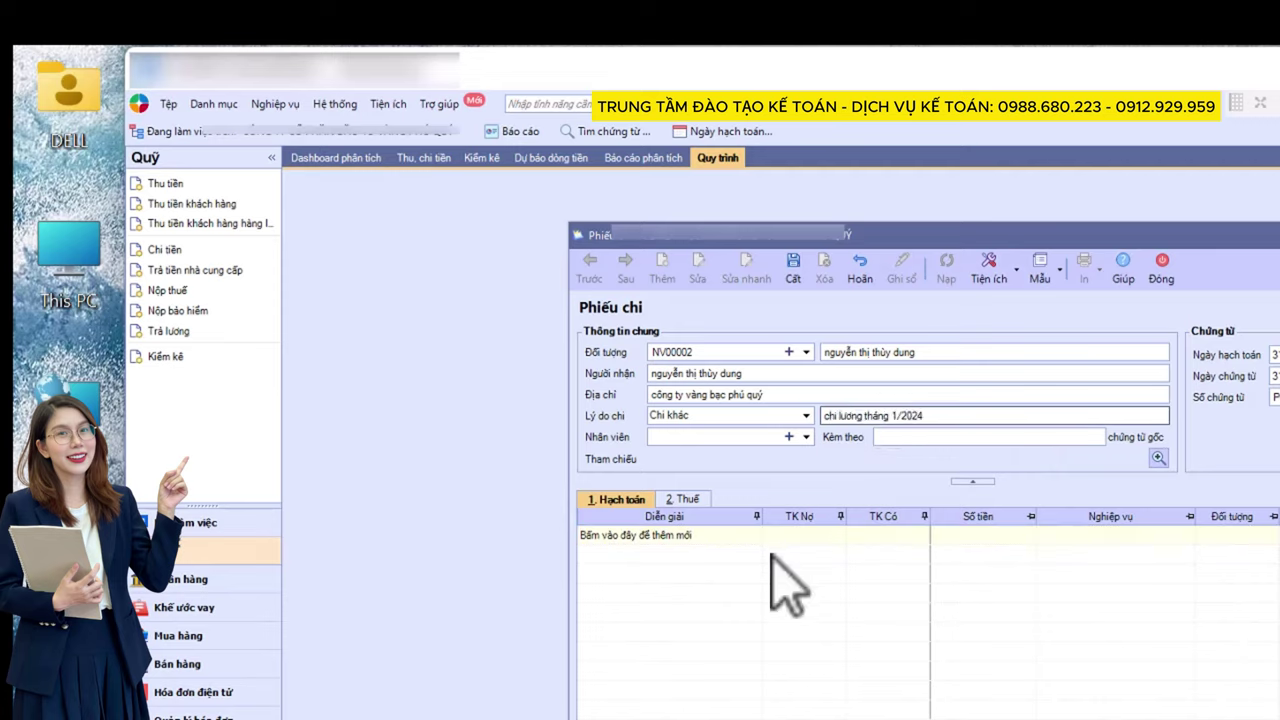
key(Tab)
click(811, 533)
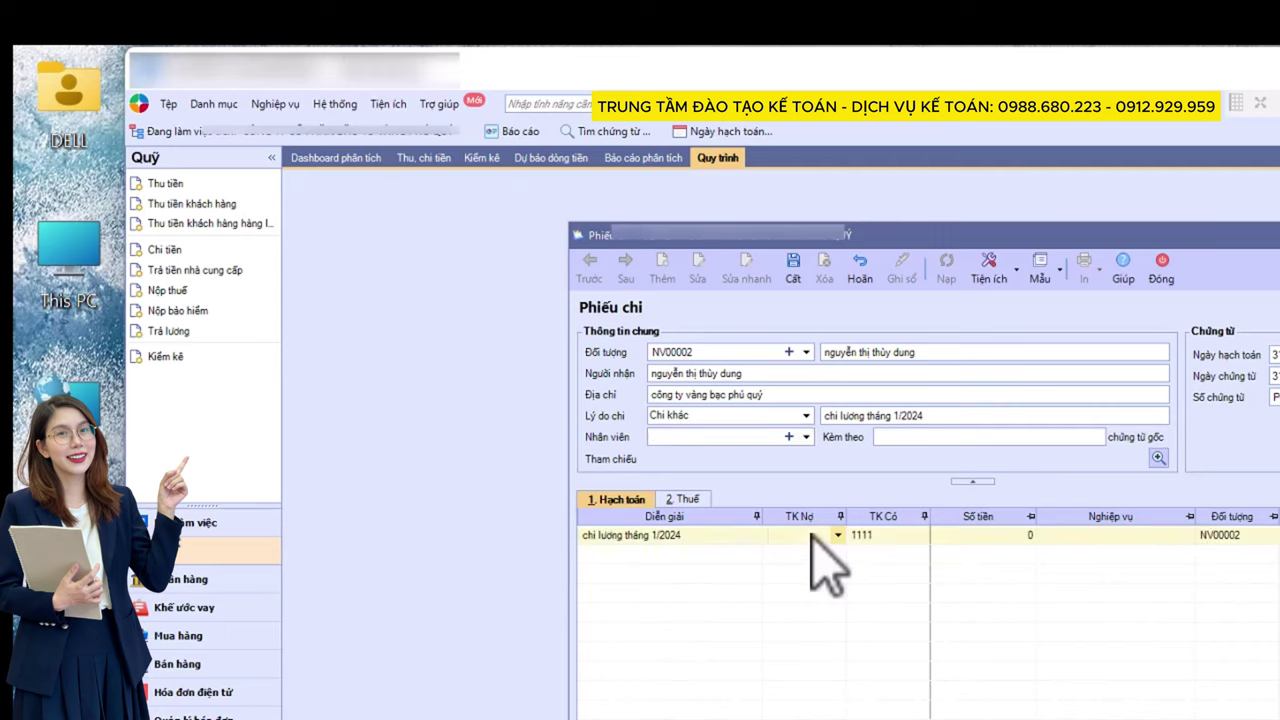
text(334)
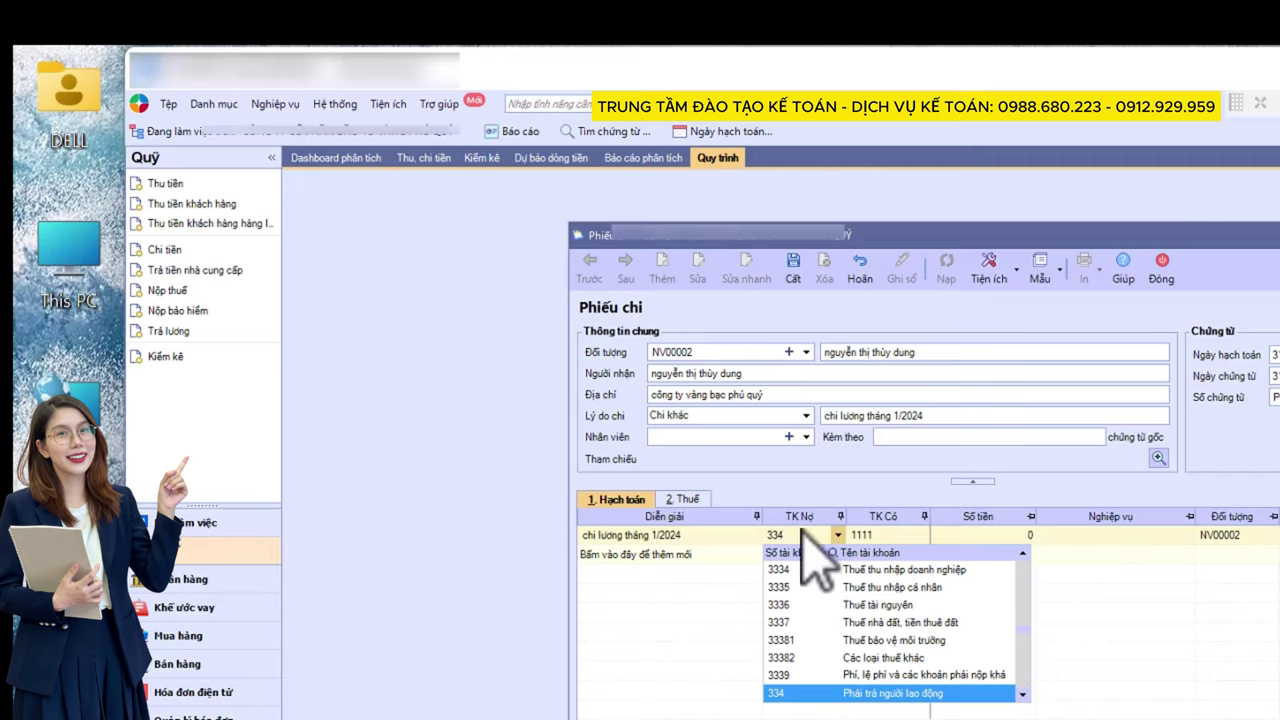
Step: Debit account 334 against credit 1111 with a payout amount of 531436540
click(863, 541)
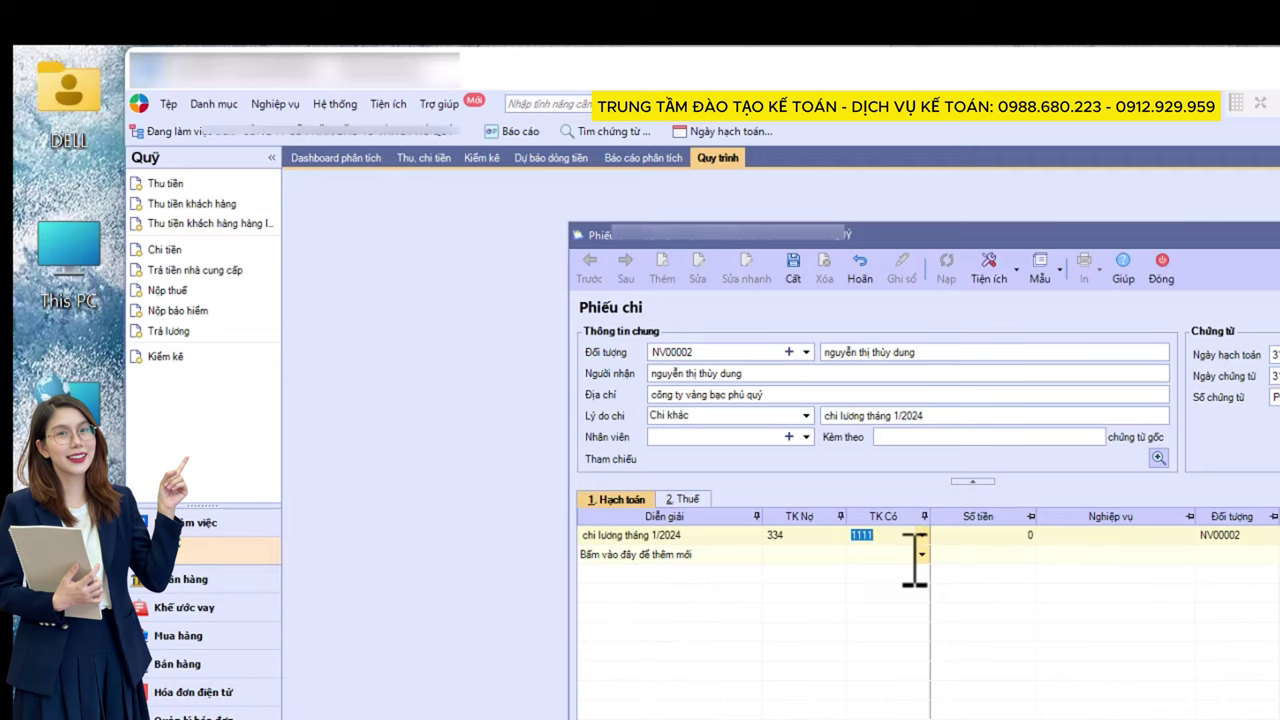
click(994, 535)
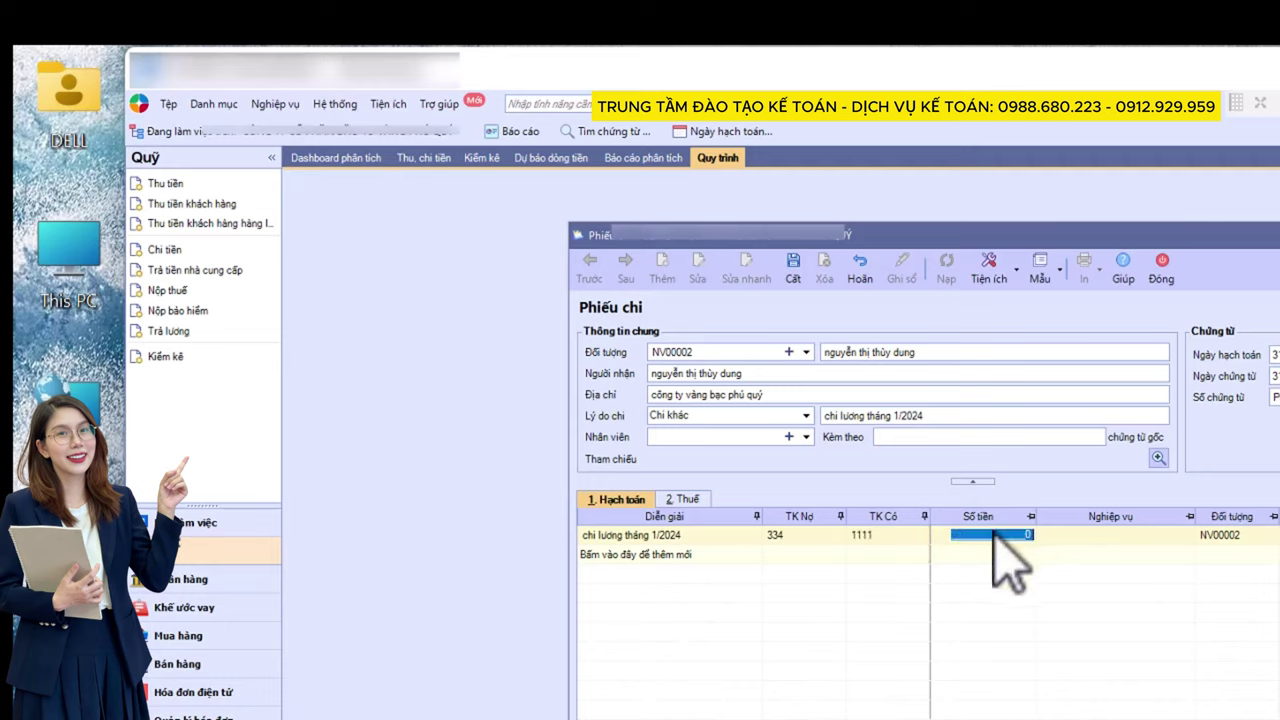
text(531436540)
key(Tab)
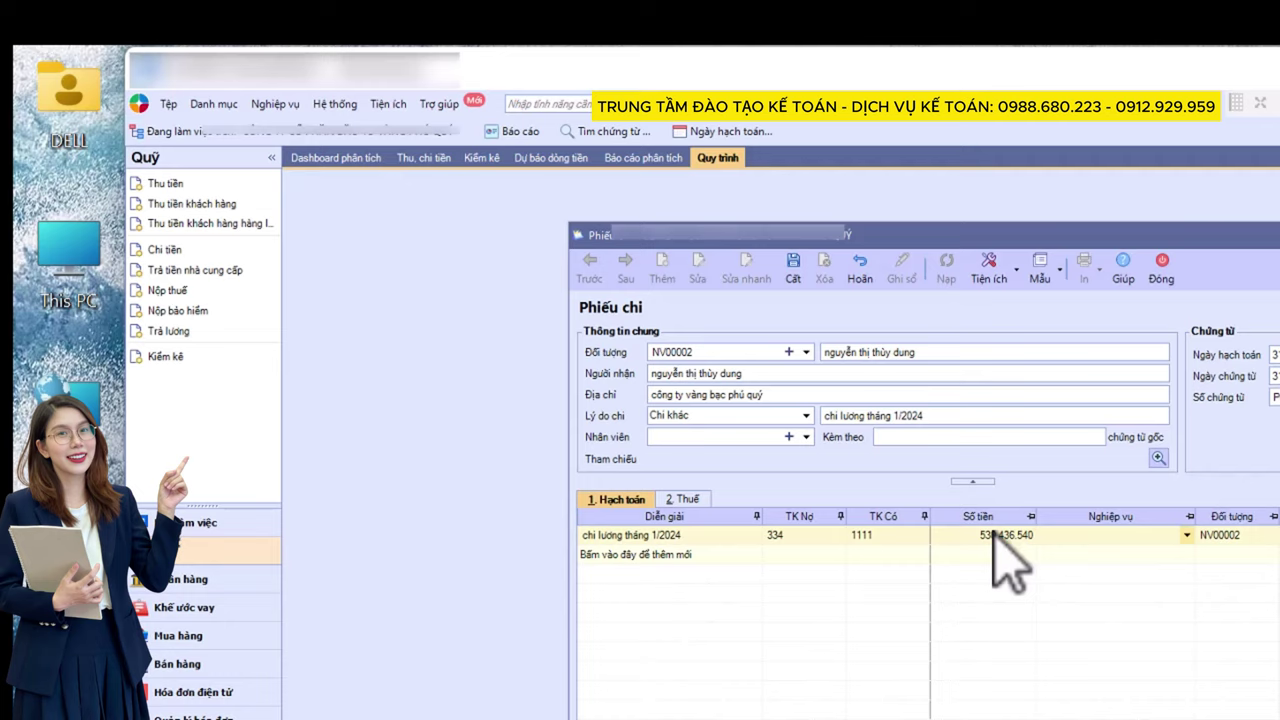
Step: Save the salary Phiếu chi and post it despite the insufficient 1111 cash warning
click(1060, 416)
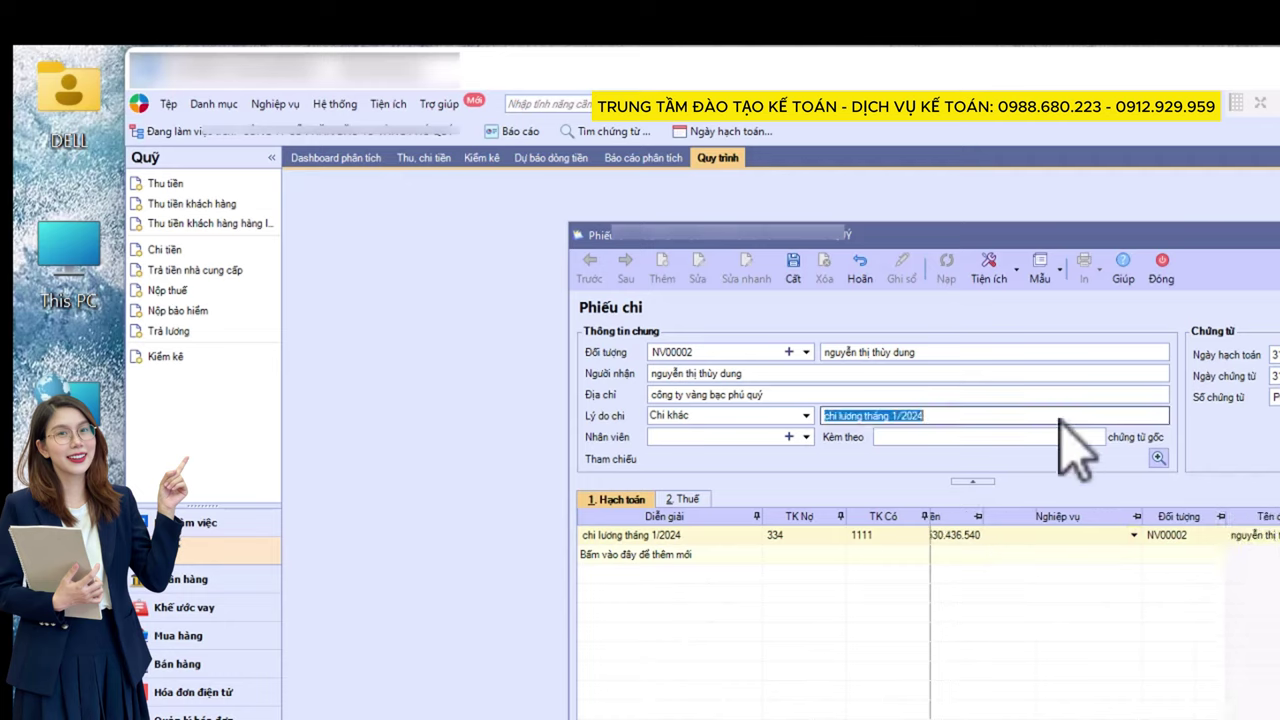
key(ctrl+s)
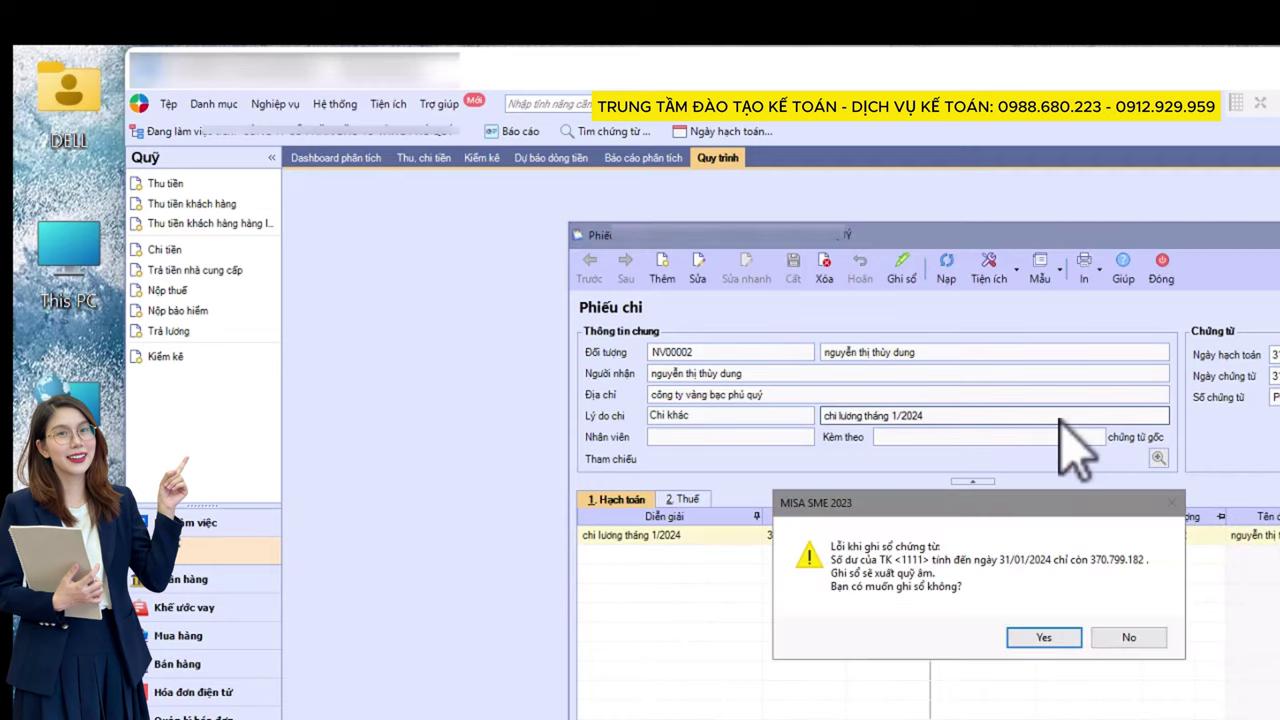
click(1040, 638)
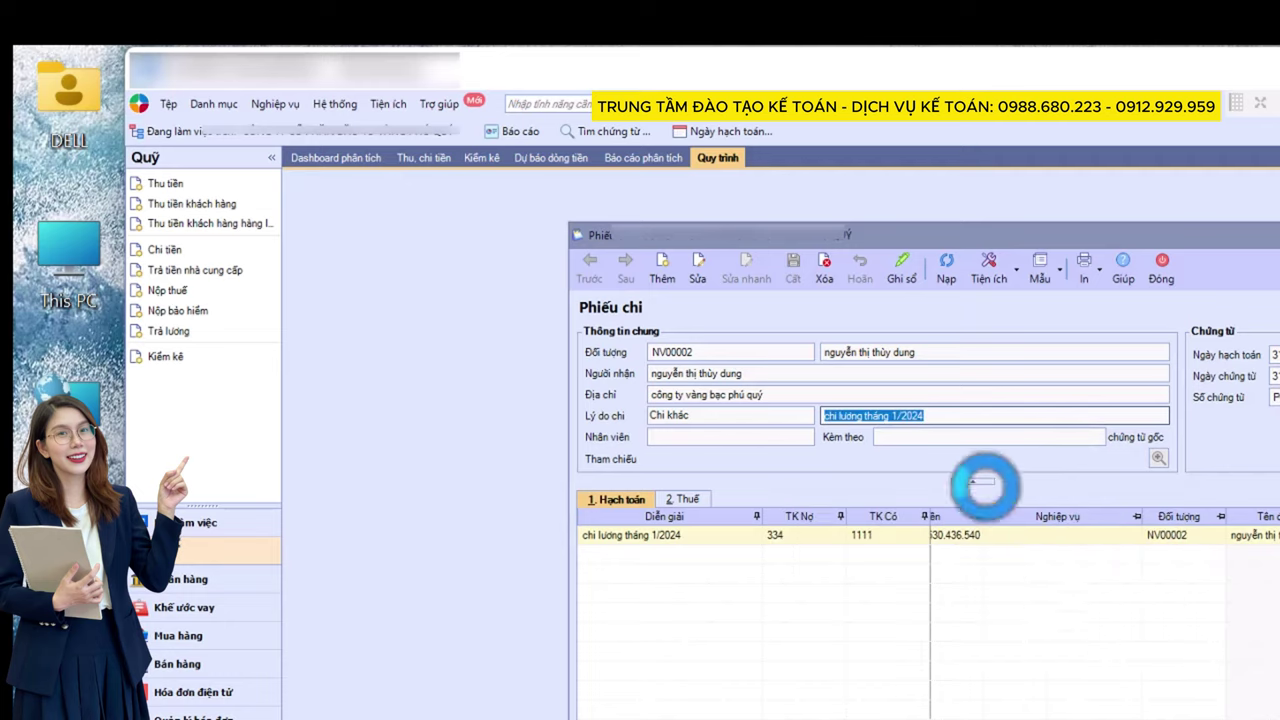